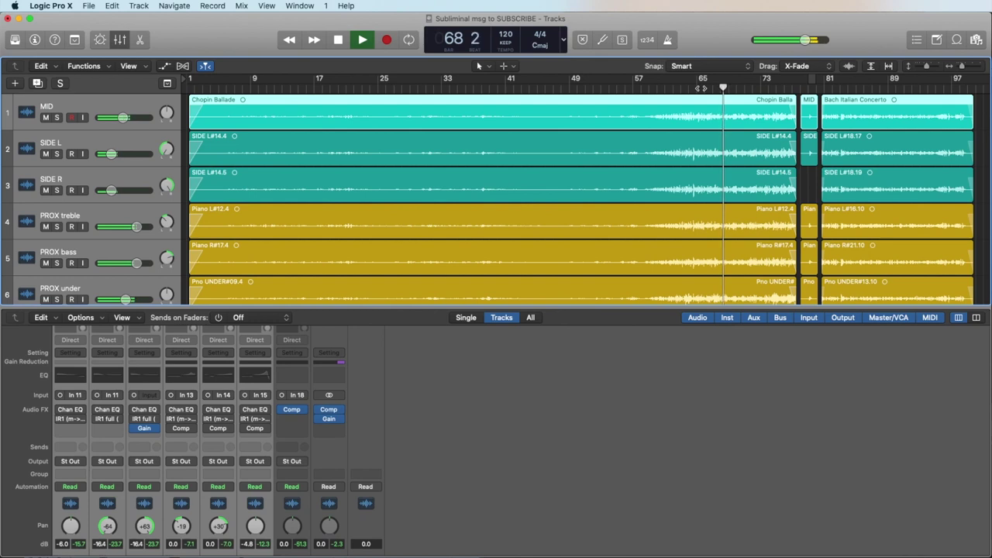
- Stop the playback near bar 68, play the Bach Italian Concerto section from its beginning, and stop after a few bars
key(space)
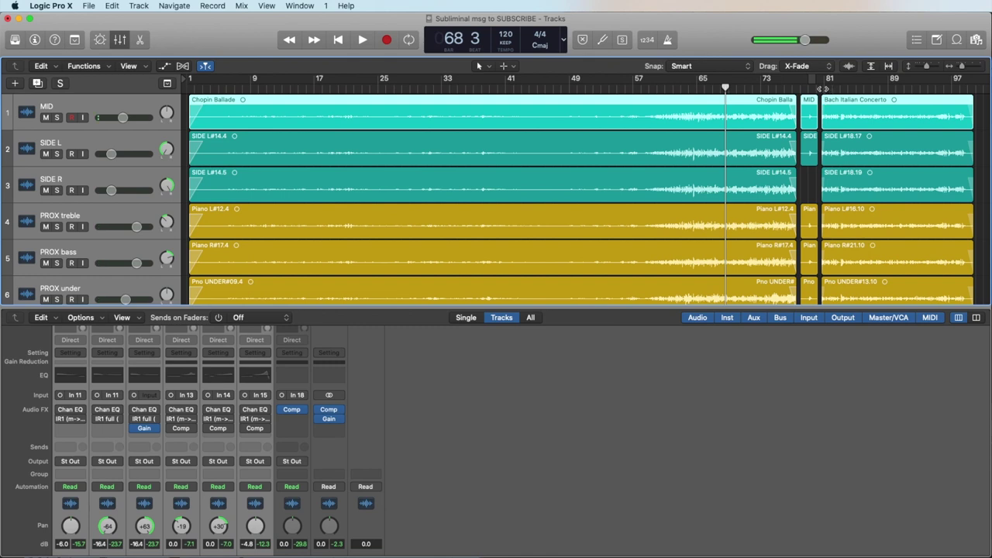
click(822, 88)
key(space)
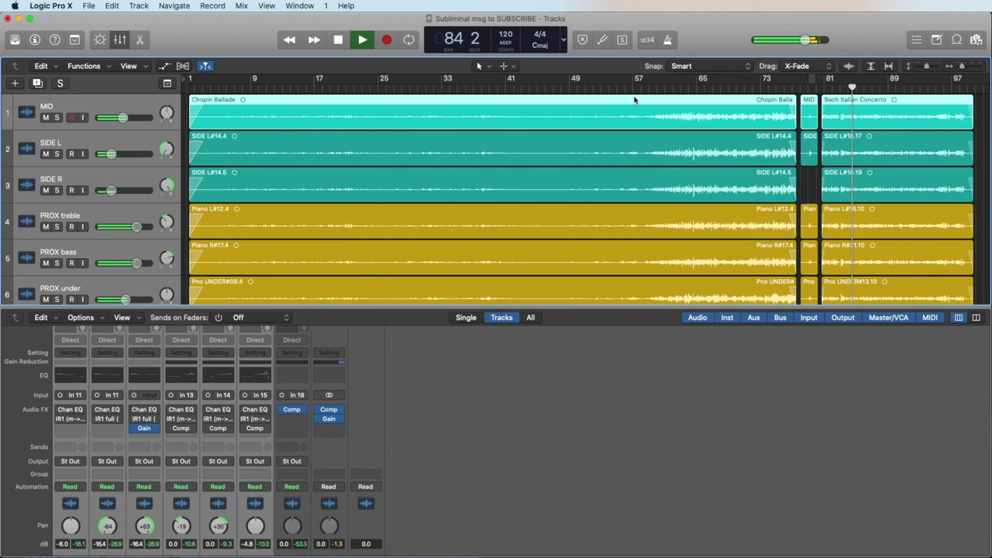
key(space)
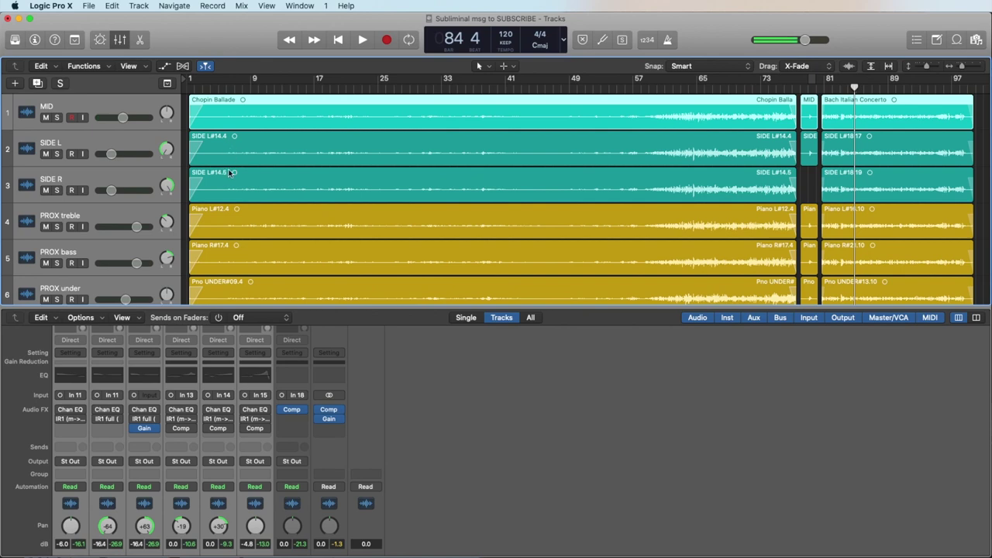
- Examine the track list from MID down to VOICE and the plug-ins and faders on their mixer channel strips
scroll(215, 179, down, 3)
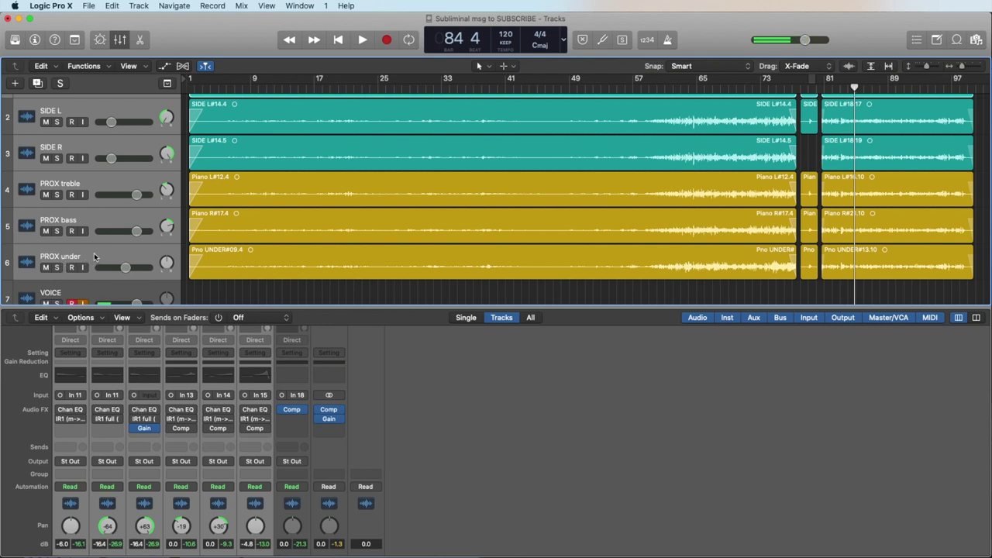
scroll(93, 258, down, 2)
click(71, 264)
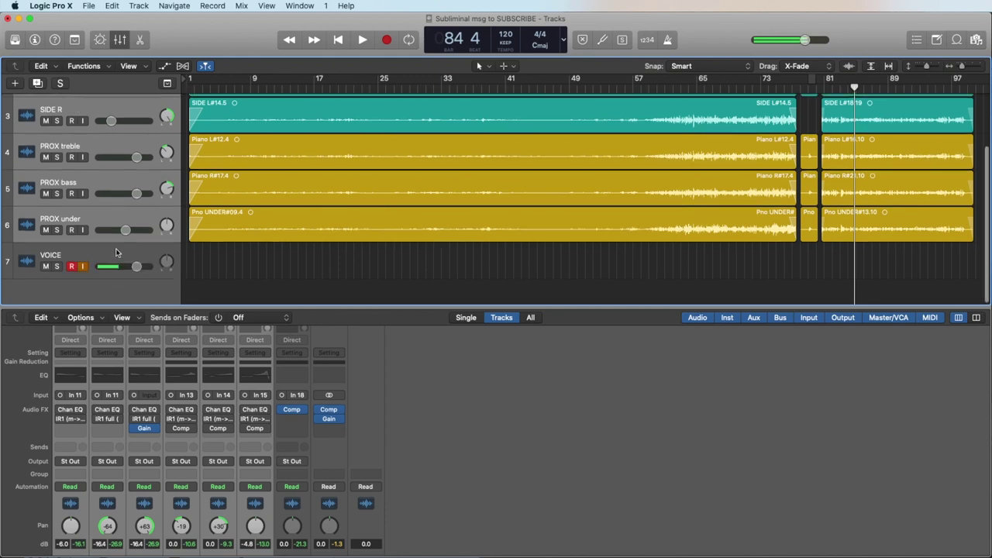
scroll(116, 254, up, 1)
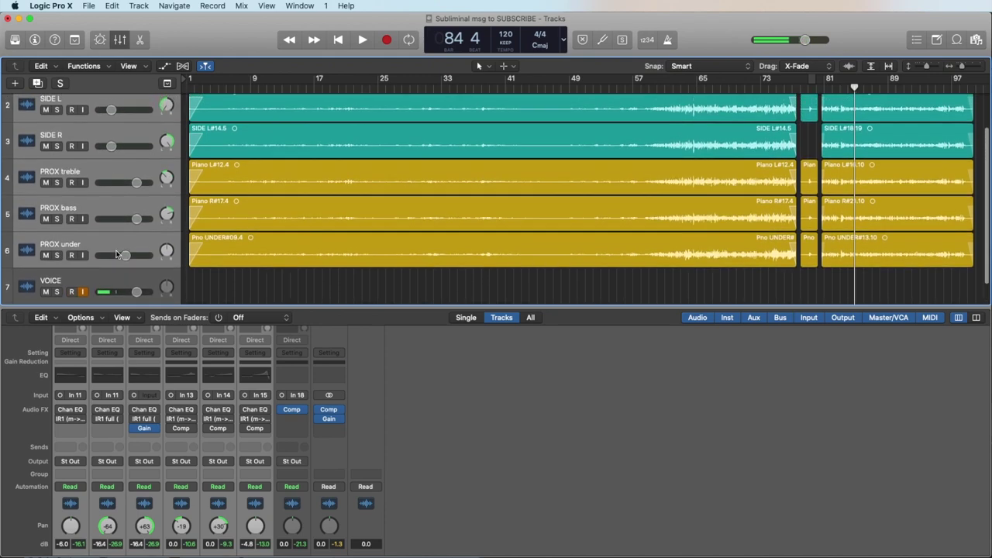
scroll(116, 254, up, 2)
scroll(115, 249, up, 1)
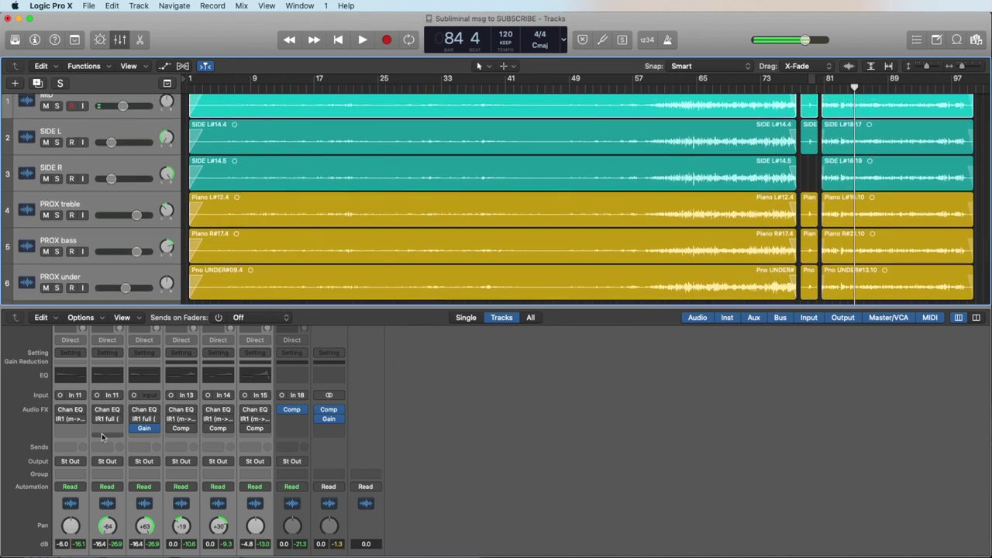
scroll(478, 454, up, 2)
scroll(323, 453, down, 4)
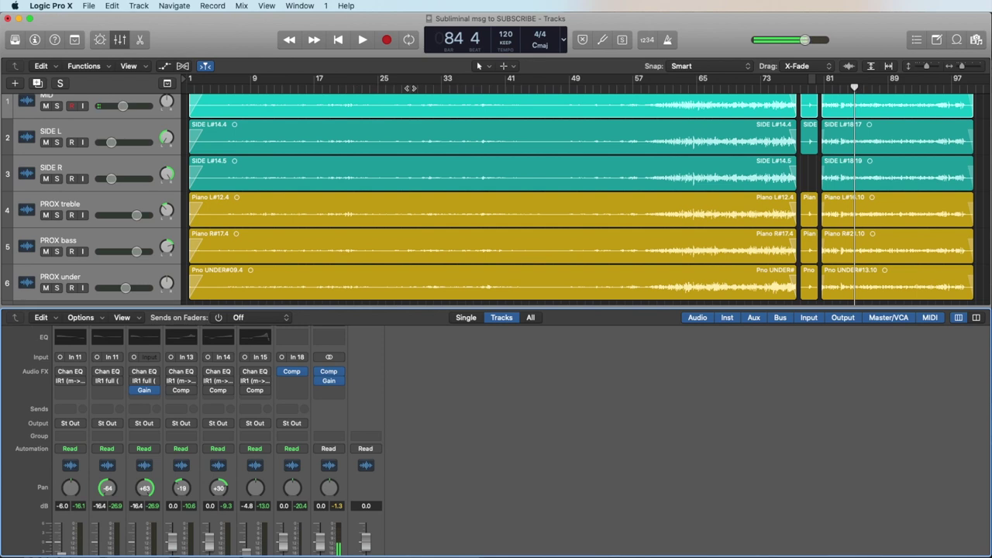
- Play the Chopin Ballade from about bar 34, jump to about bar 88 in the Bach section, and stop
click(457, 88)
key(space)
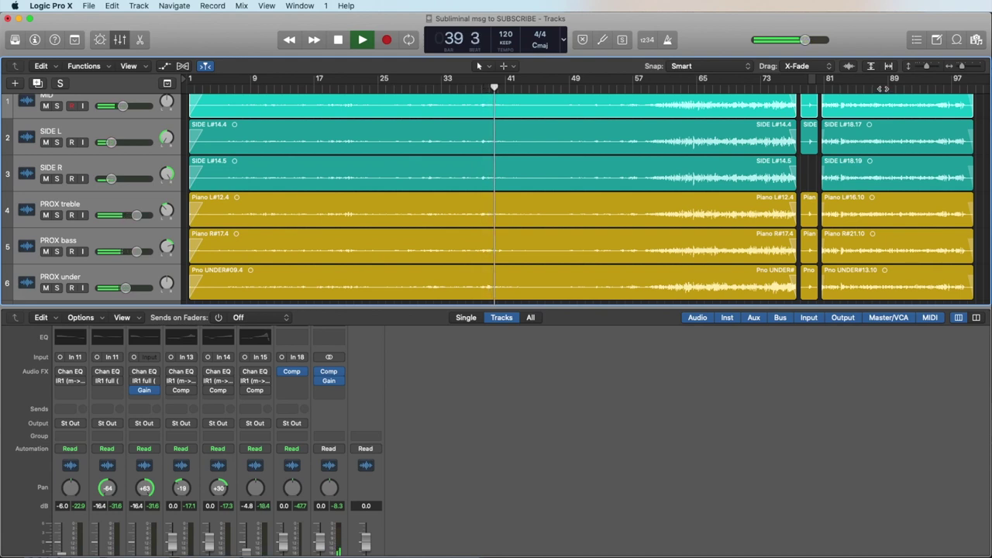
click(883, 87)
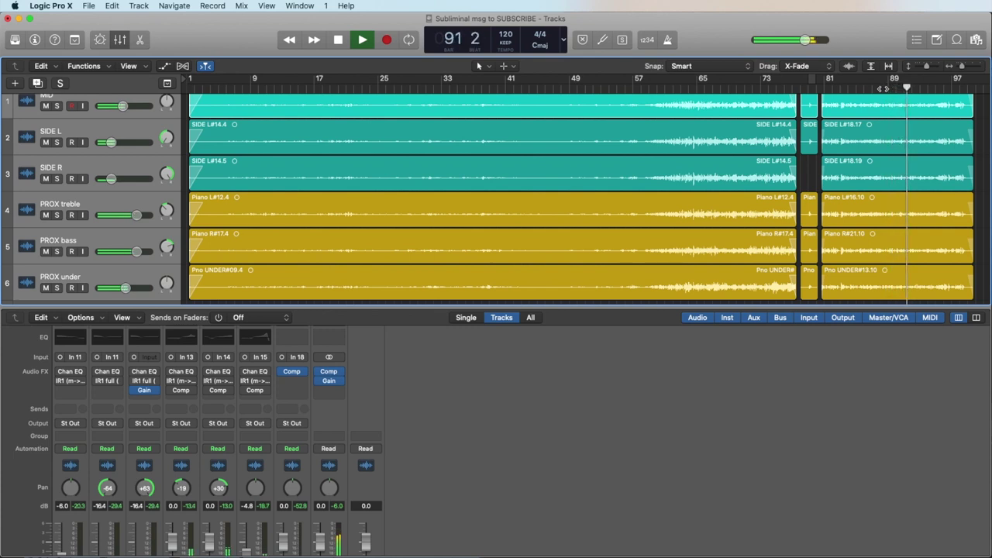
key(space)
- Hide the mixer to give the arrangement of all seven tracks the full window height
scroll(731, 140, left, 10)
scroll(734, 139, up, 1)
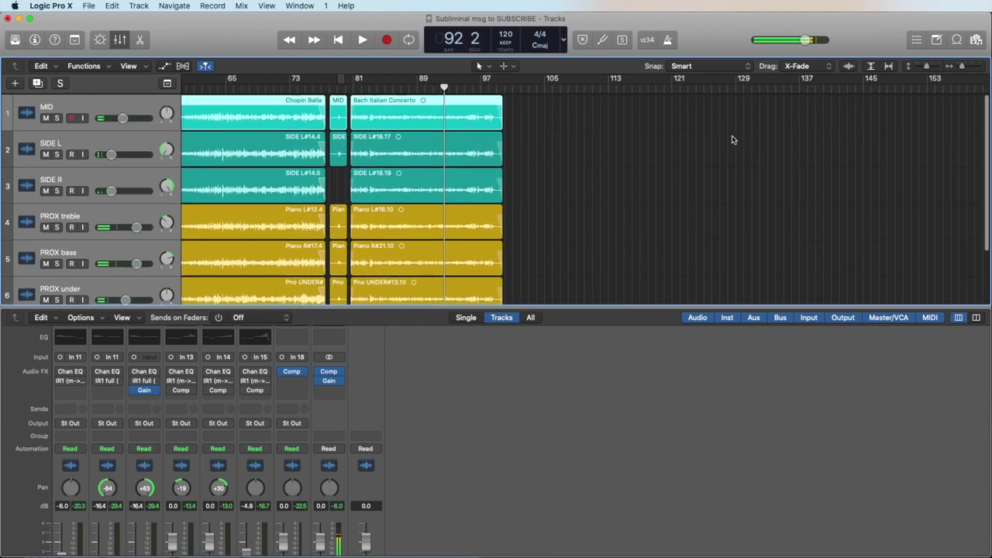
scroll(733, 139, left, 5)
scroll(734, 139, left, 1)
scroll(747, 140, left, 6)
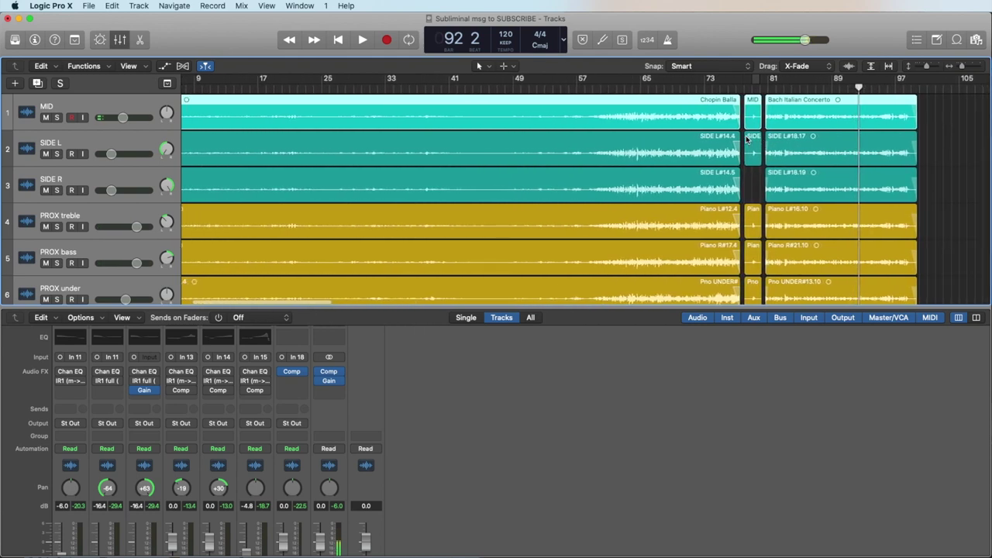
scroll(746, 139, left, 2)
scroll(240, 374, up, 1)
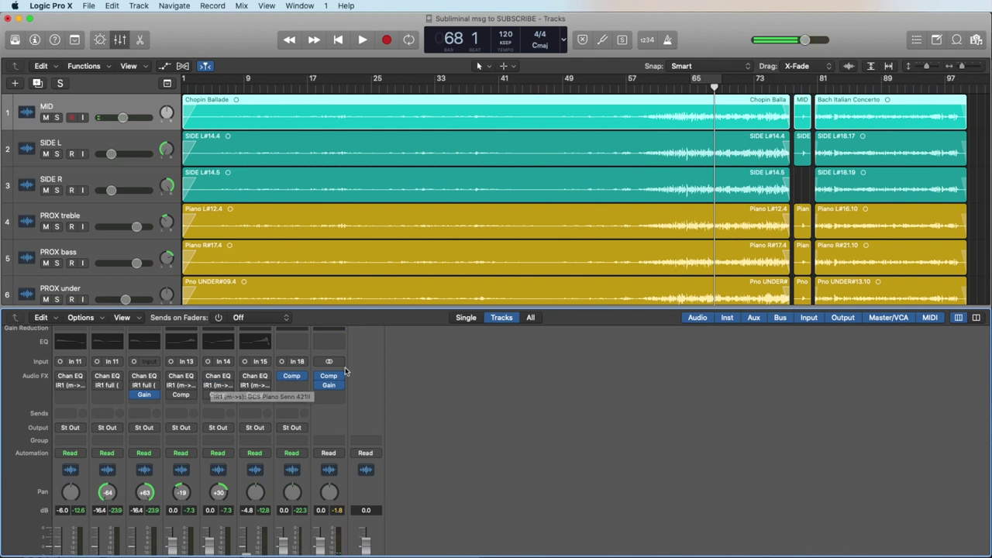
key(x)
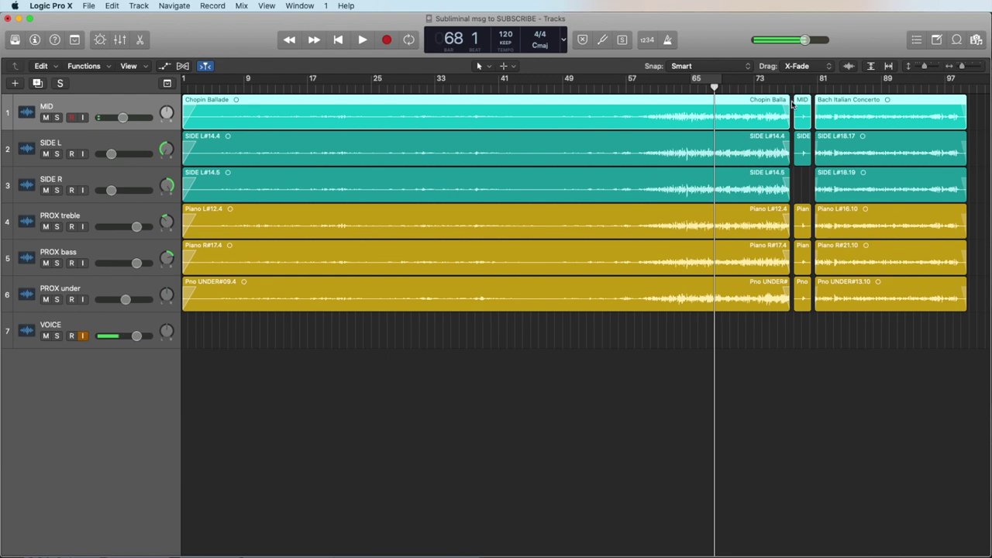
- Play the short region between the two pieces from just before bar 79, and stop after its transient
drag(803, 87, 792, 144)
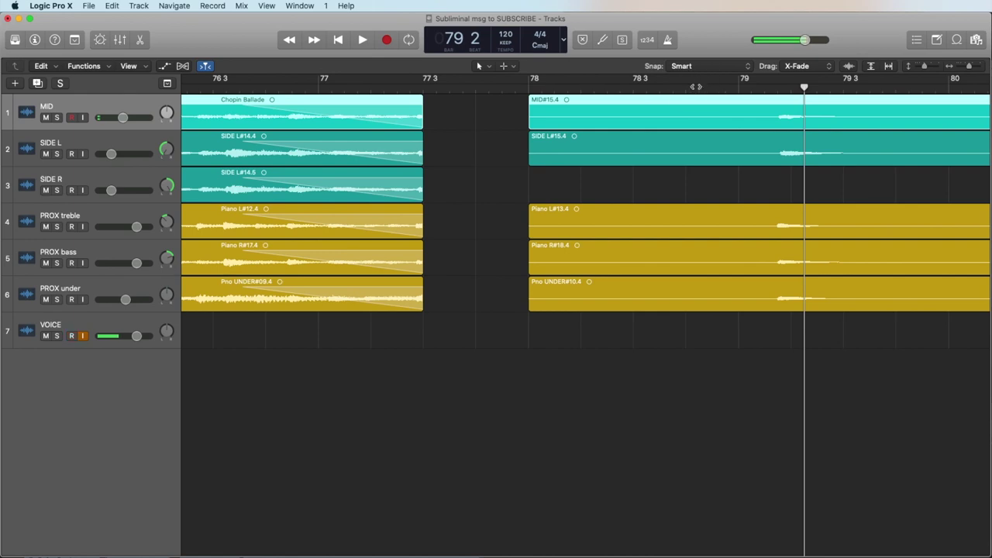
click(696, 86)
key(space)
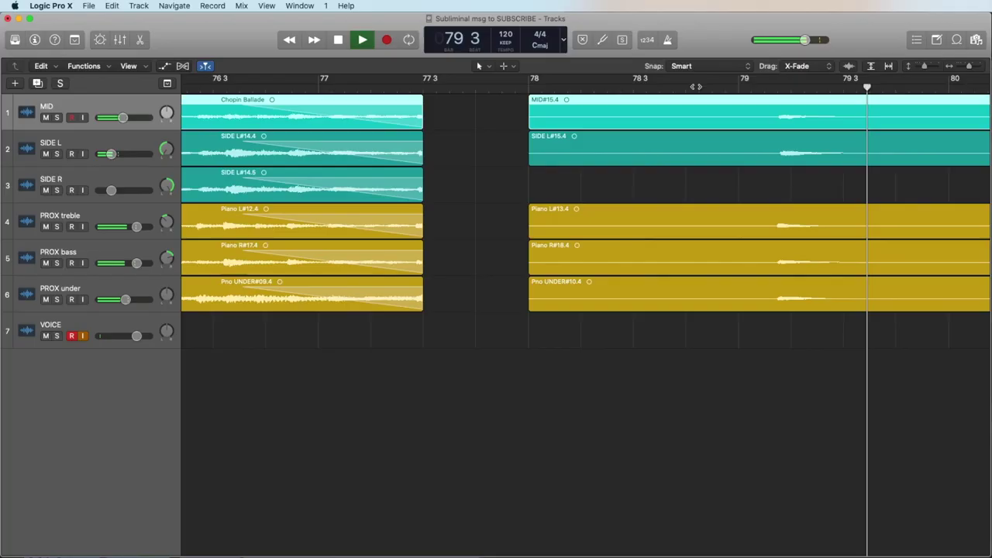
key(space)
scroll(546, 87, right, 10)
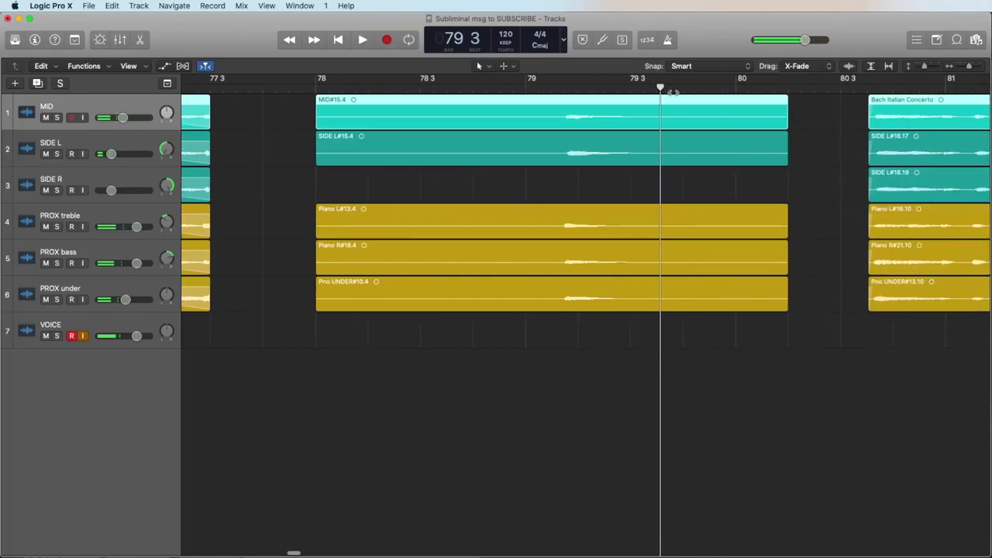
- Turn on waveform zoom and compare the transient's onset near 79 1 4 across the MID, SIDE L and PROX tracks
drag(541, 86, 545, 118)
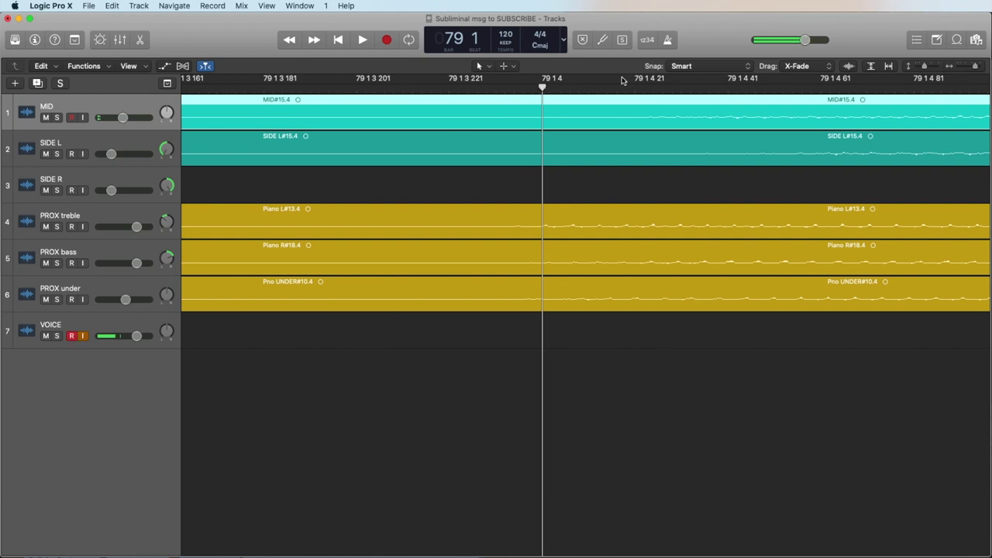
click(847, 67)
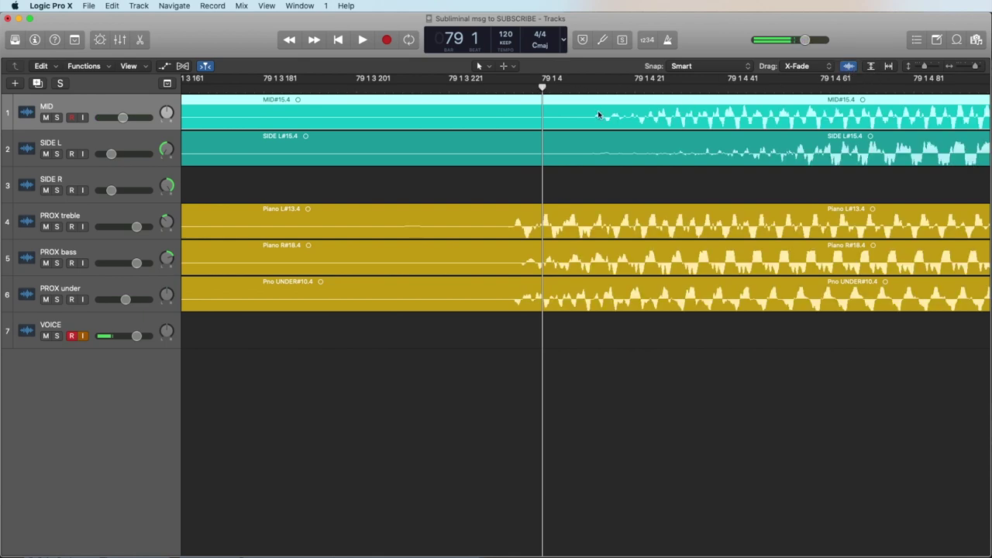
drag(542, 87, 518, 87)
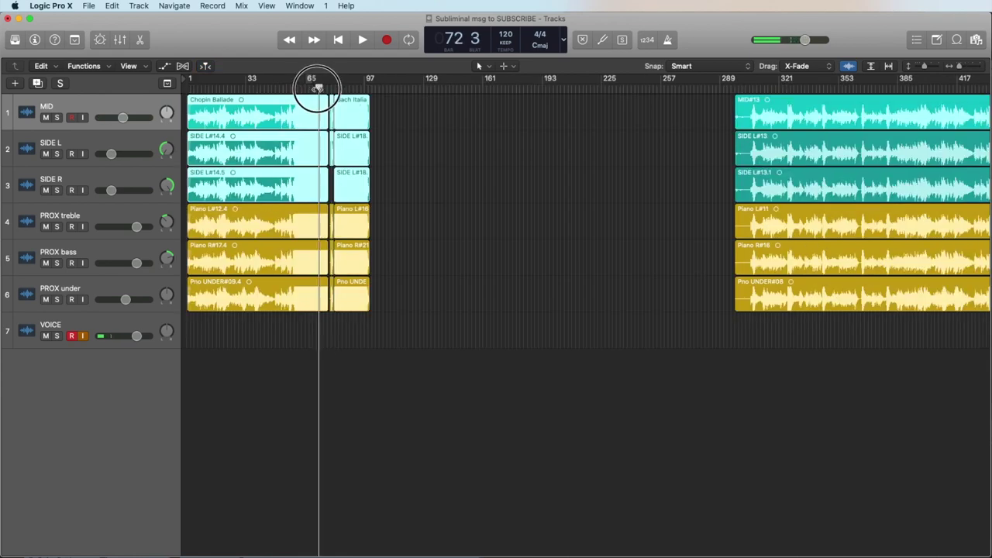
- Place the playhead at the transient's onset on the PROX treble track, at about 79 1 3 235
drag(317, 88, 393, 144)
mouse_move(416, 91)
mouse_down()
mouse_move(410, 128)
mouse_move(426, 112)
mouse_move(416, 101)
mouse_up()
key(super+Right)
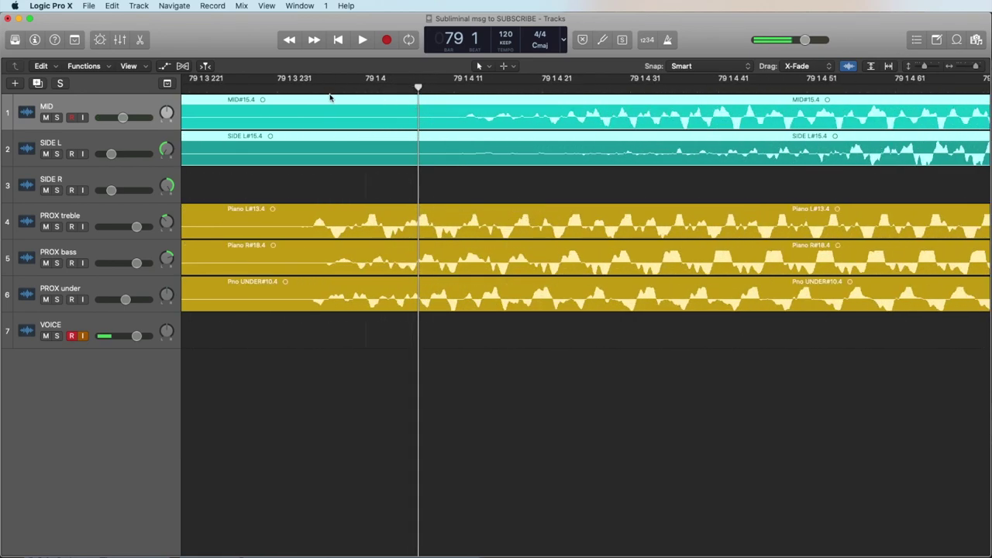
click(315, 90)
drag(315, 88, 346, 88)
key(super+Right)
key(super+Right)
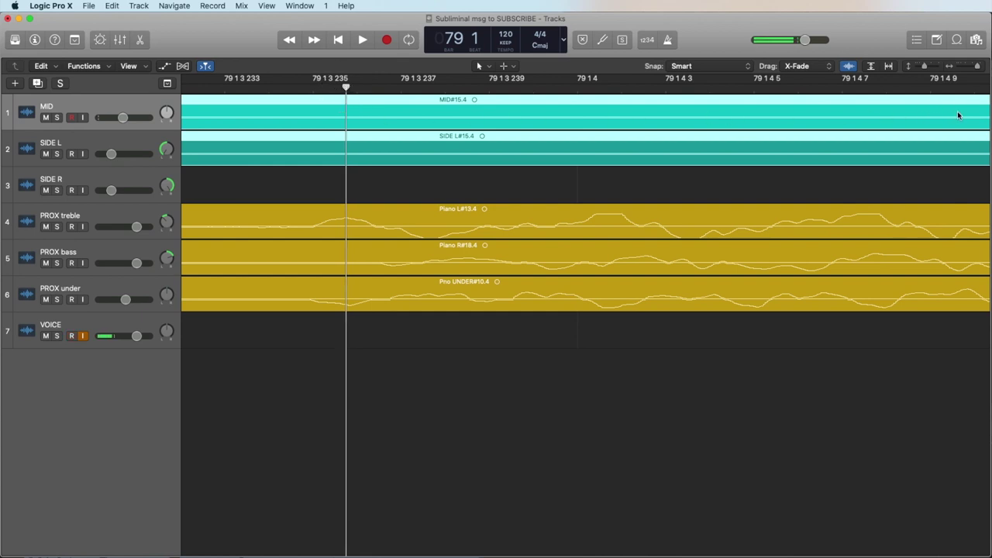
- Create a cycle range around the transient, from just before bar 79 to just after bar 80
drag(968, 113, 210, 110)
drag(979, 70, 965, 67)
drag(211, 81, 687, 87)
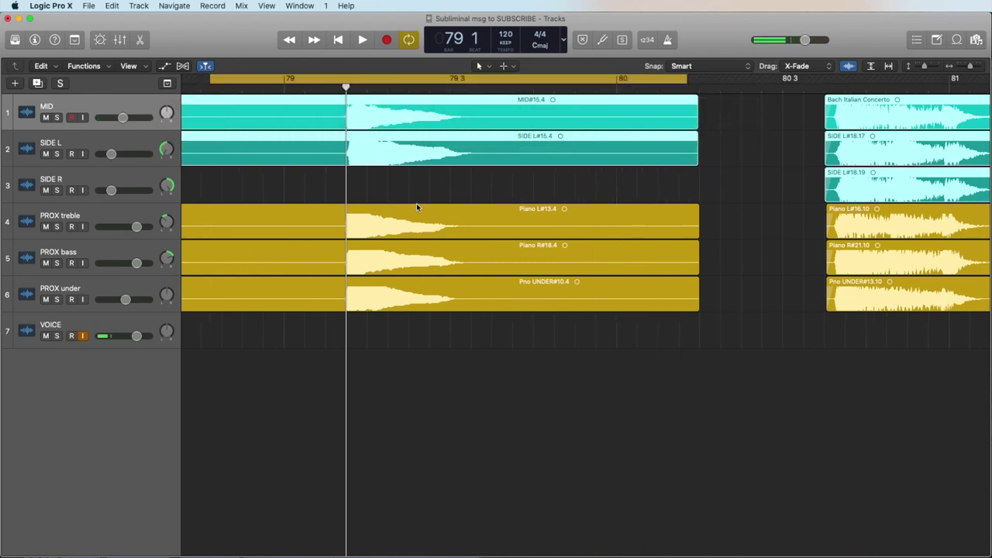
- Show the mixer down to its faders and play the cycle range to check the Stereo Out peak level
key(x)
scroll(364, 441, down, 2)
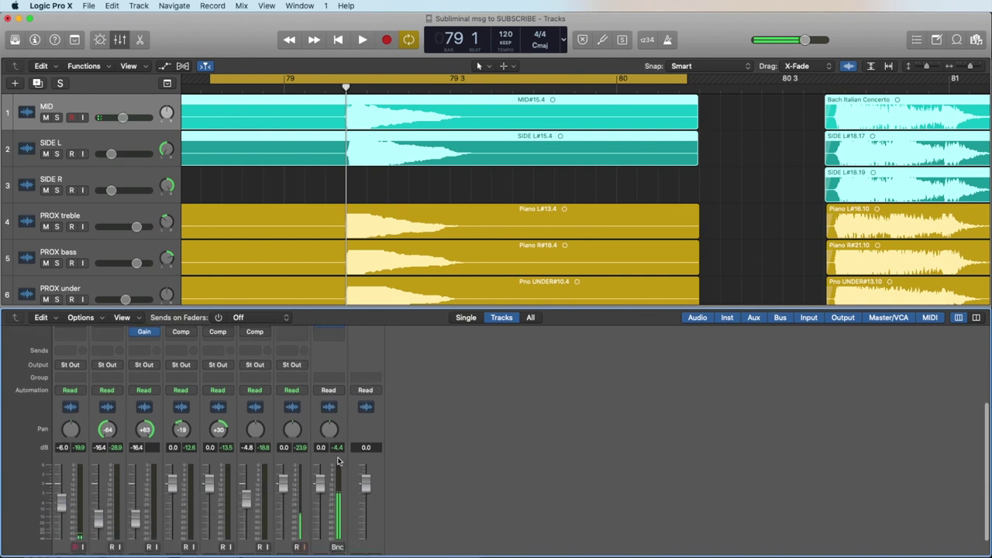
scroll(337, 461, down, 1)
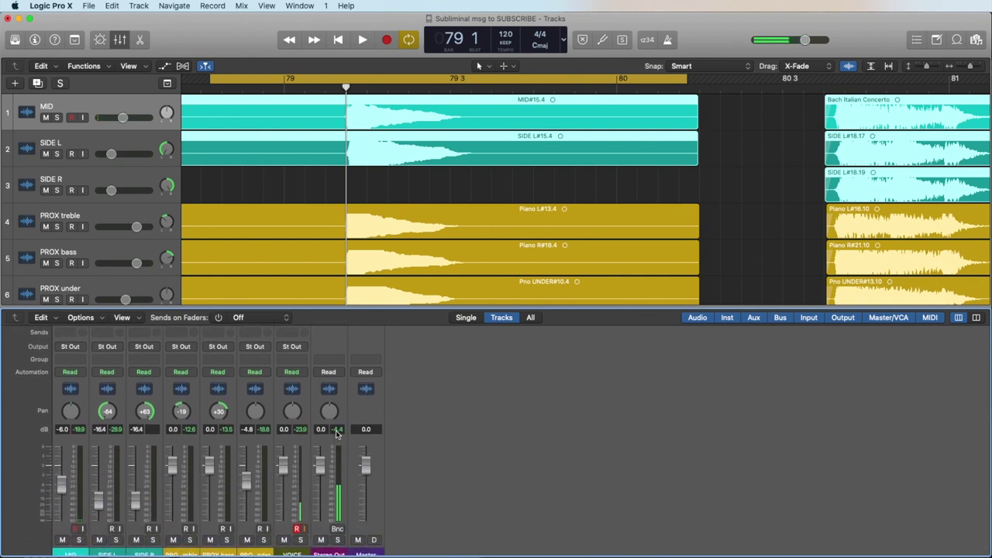
key(space)
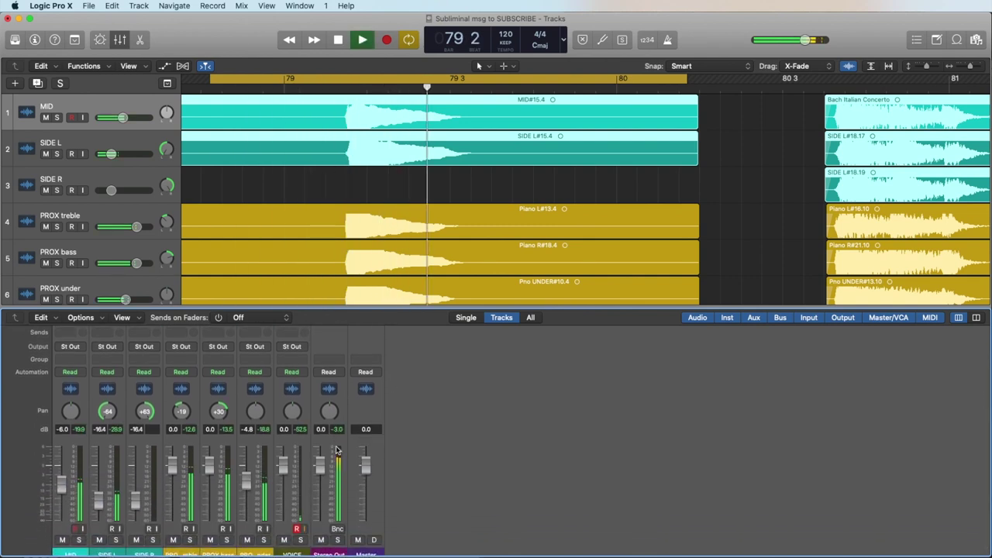
key(space)
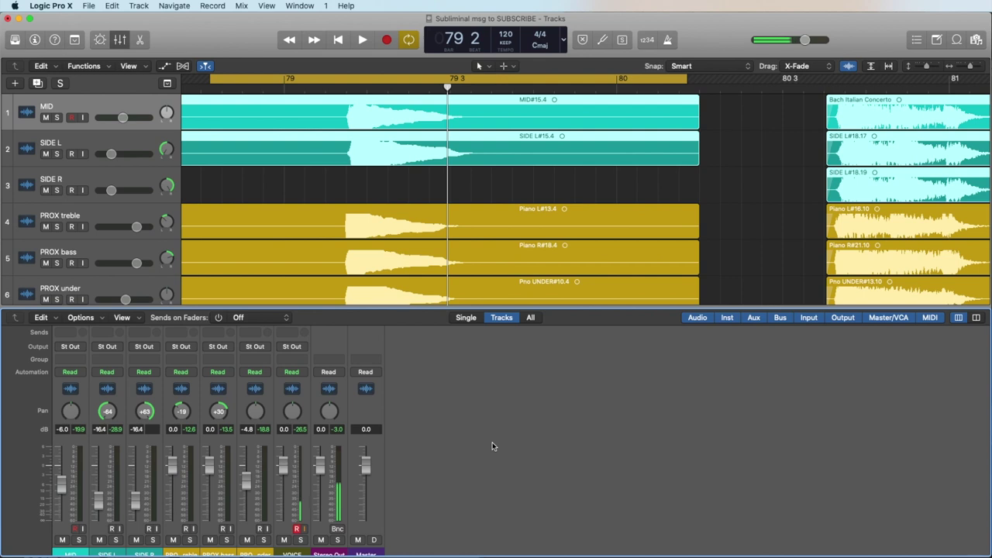
- Replay the cycle range to compare the Stereo Out peak, and nudge the selected MID and SIDE regions slightly earlier
key(space)
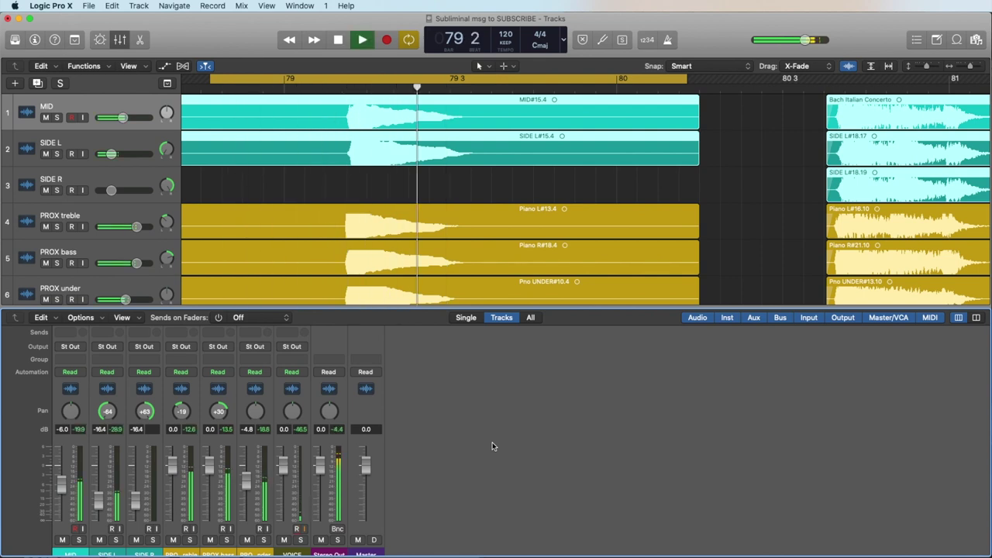
key(space)
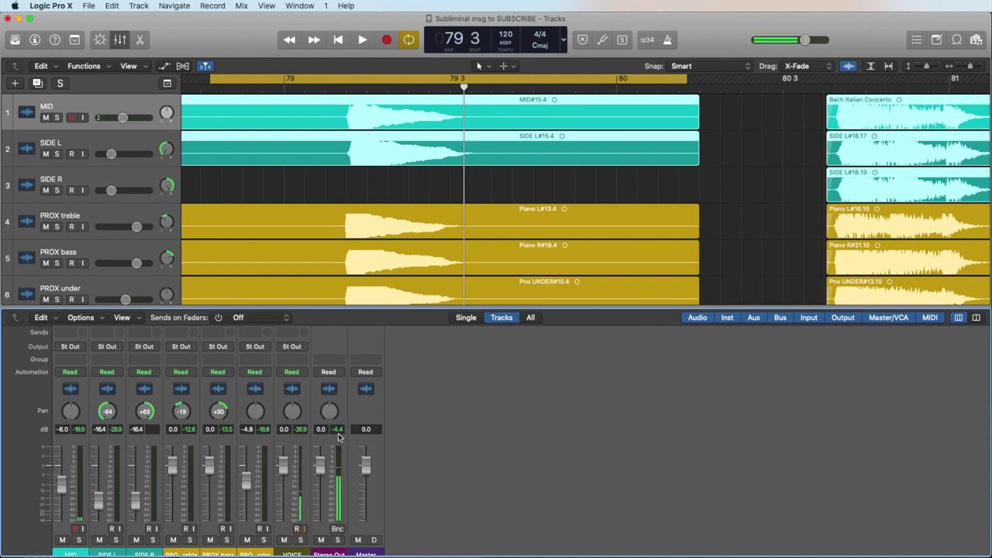
key(alt+Left)
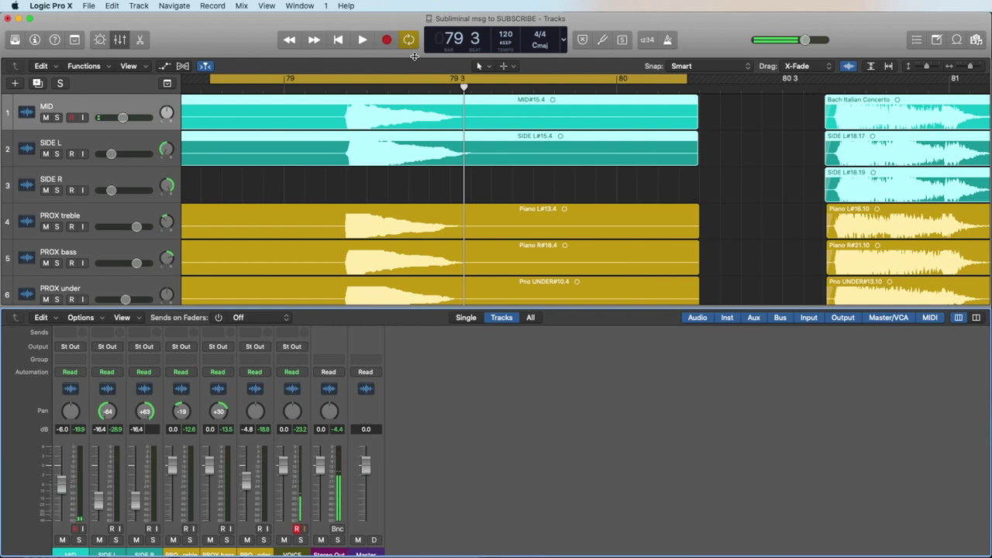
- Turn off the cycle range and waveform zoom in the arrangement
click(413, 82)
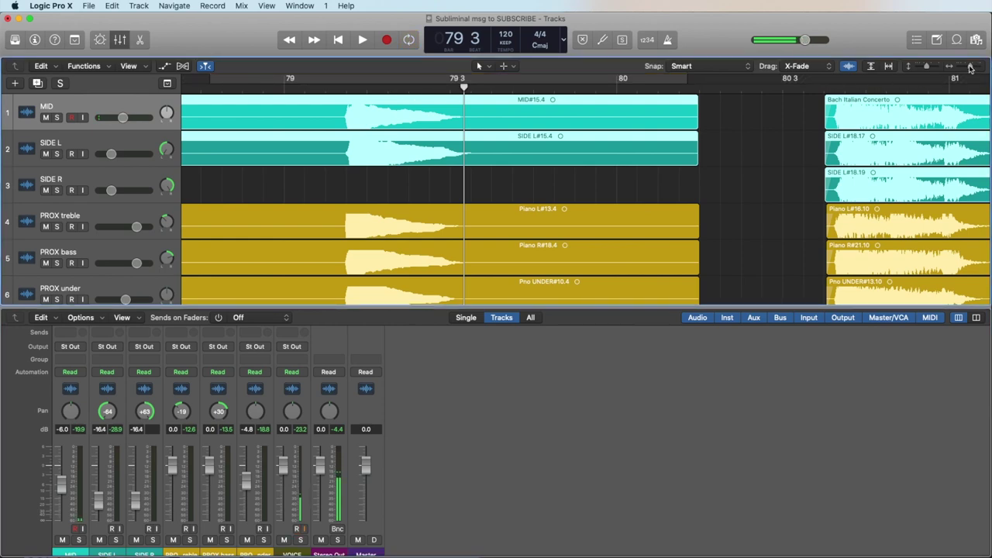
scroll(818, 110, down, 10)
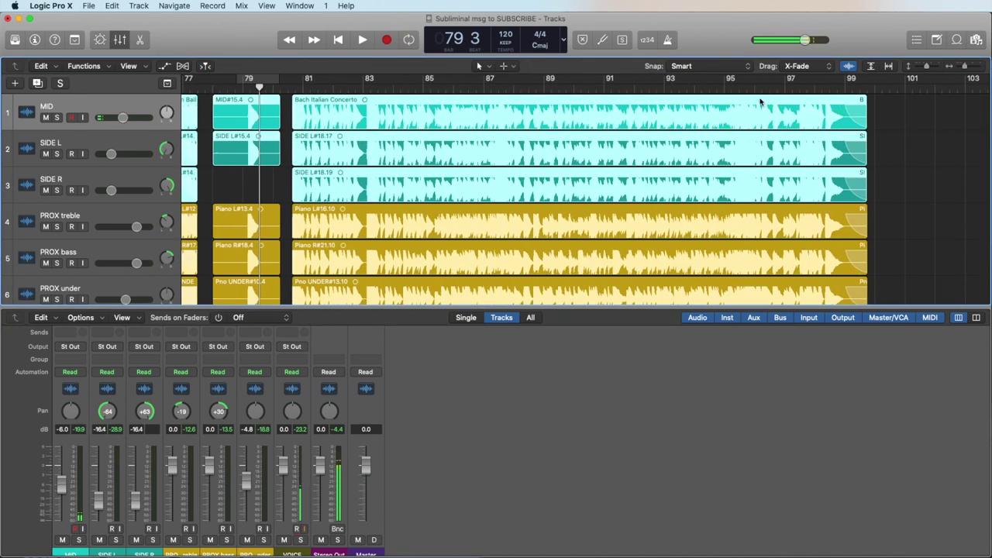
scroll(759, 100, left, 8)
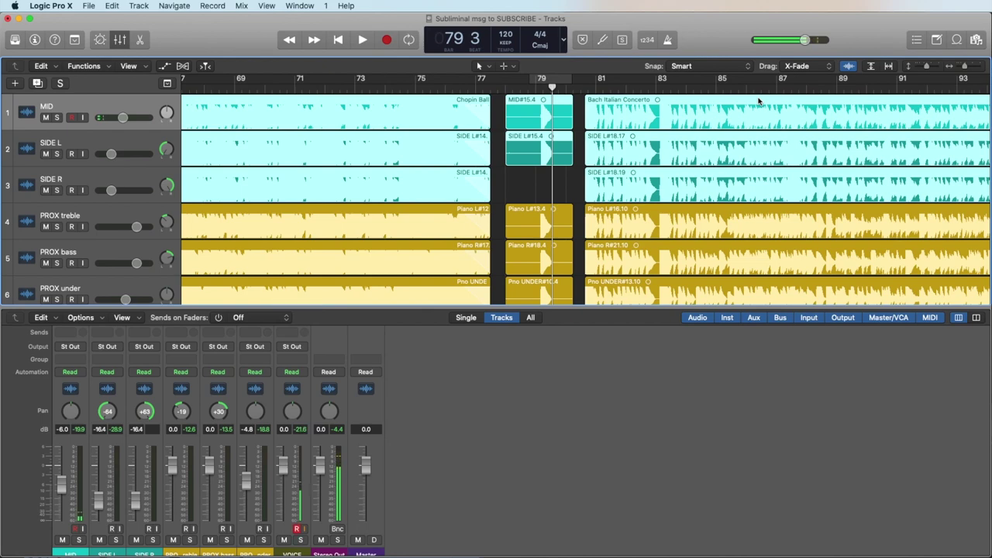
scroll(759, 101, left, 3)
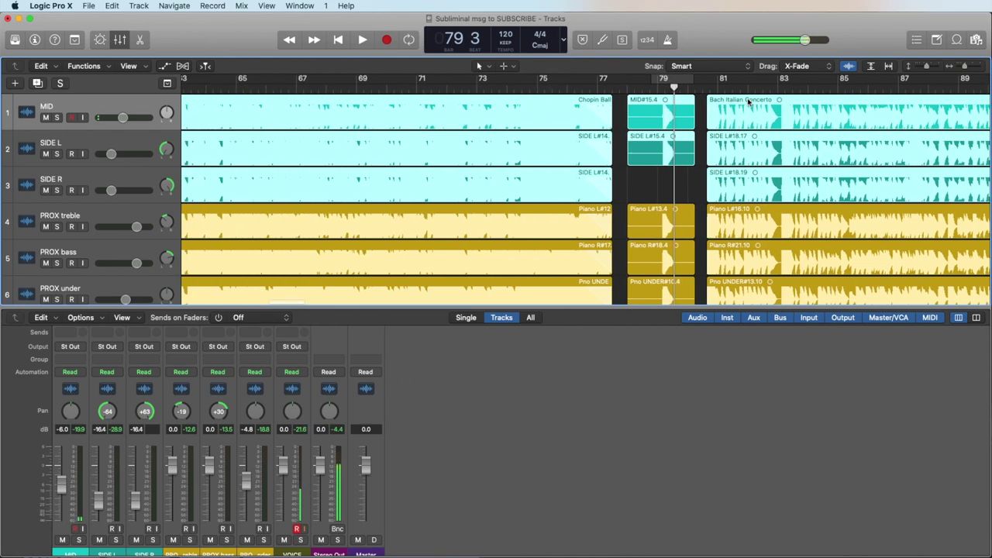
drag(963, 66, 957, 69)
key(super+a)
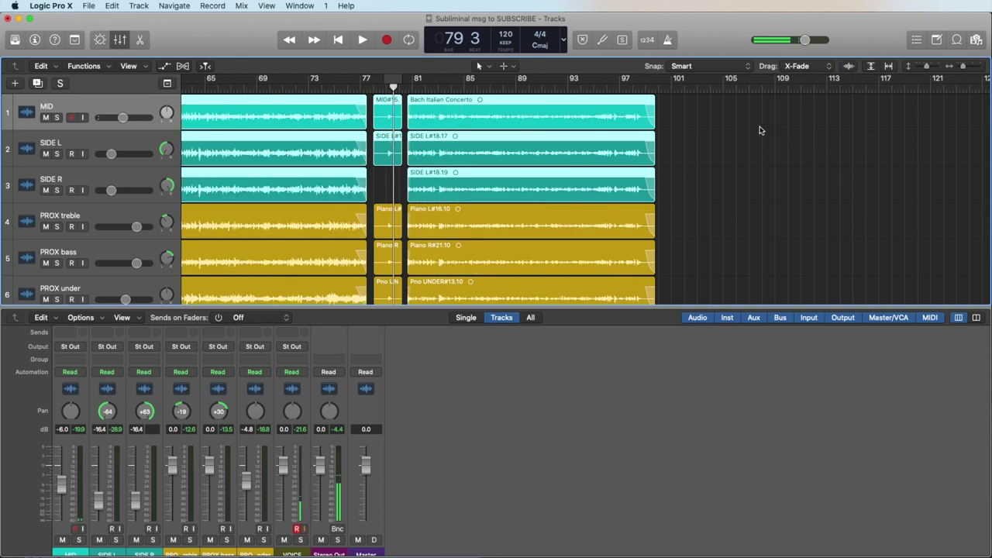
- Set a cycle range from bar 83 to bar 87 over the Bach Italian Concerto regions
key(z)
scroll(760, 128, left, 5)
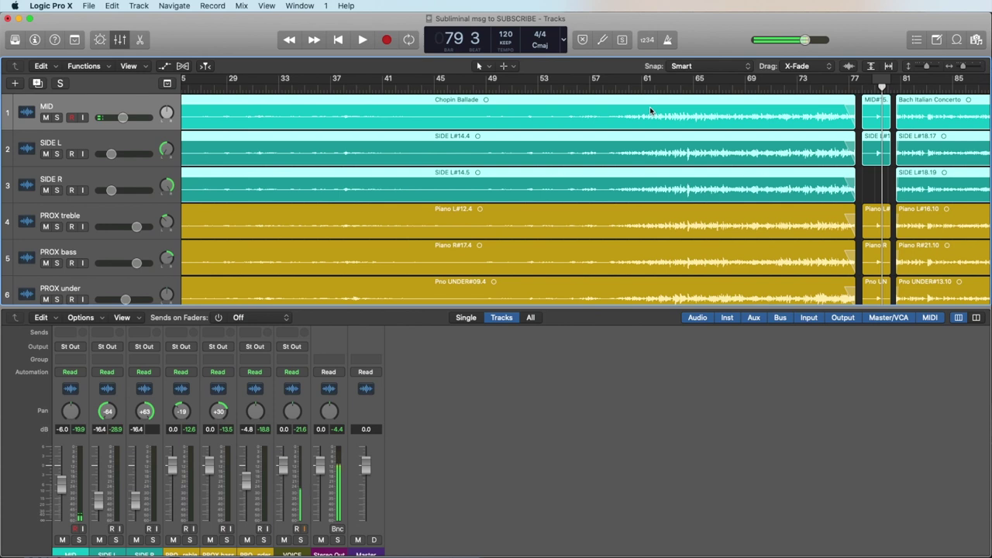
scroll(650, 106, right, 3)
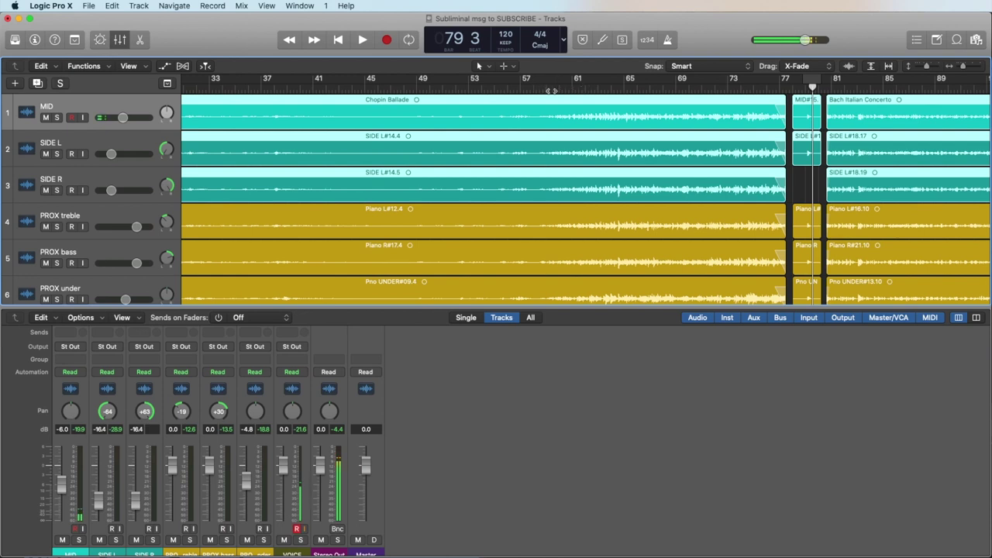
scroll(564, 90, left, 2)
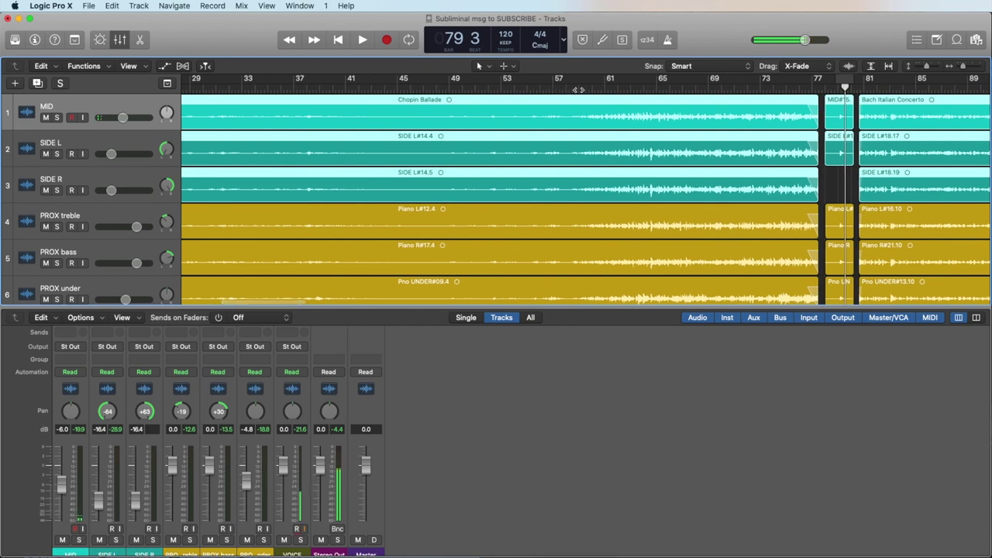
scroll(617, 88, right, 5)
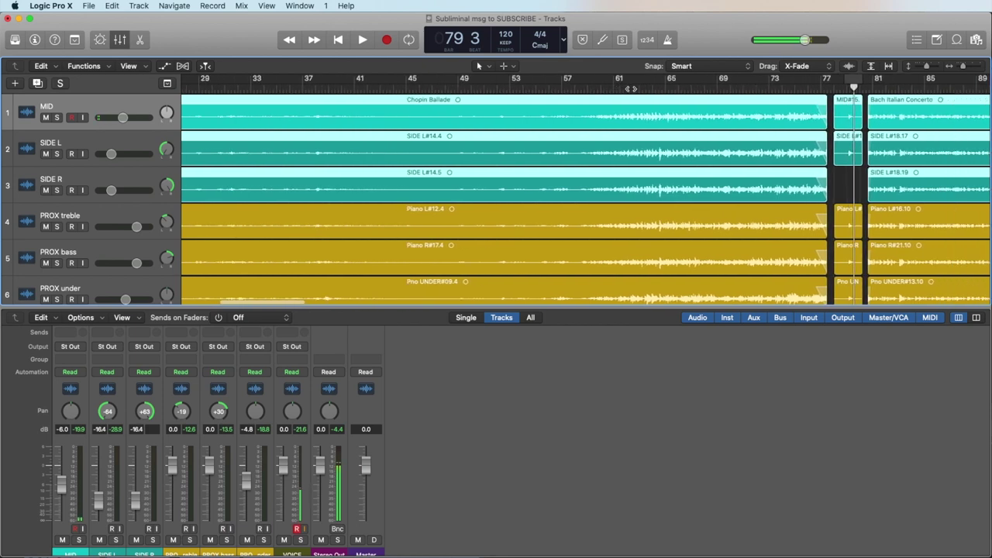
click(656, 85)
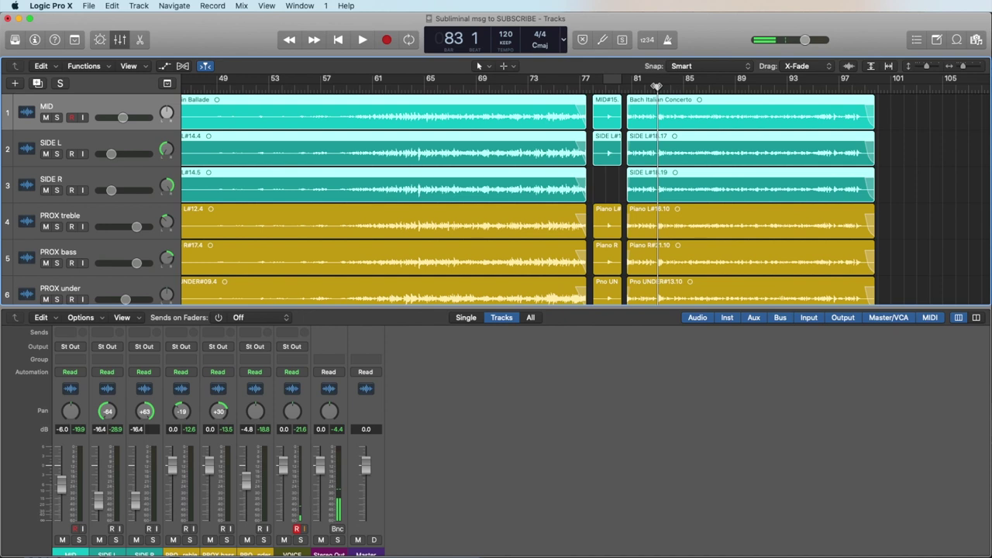
drag(669, 81, 707, 79)
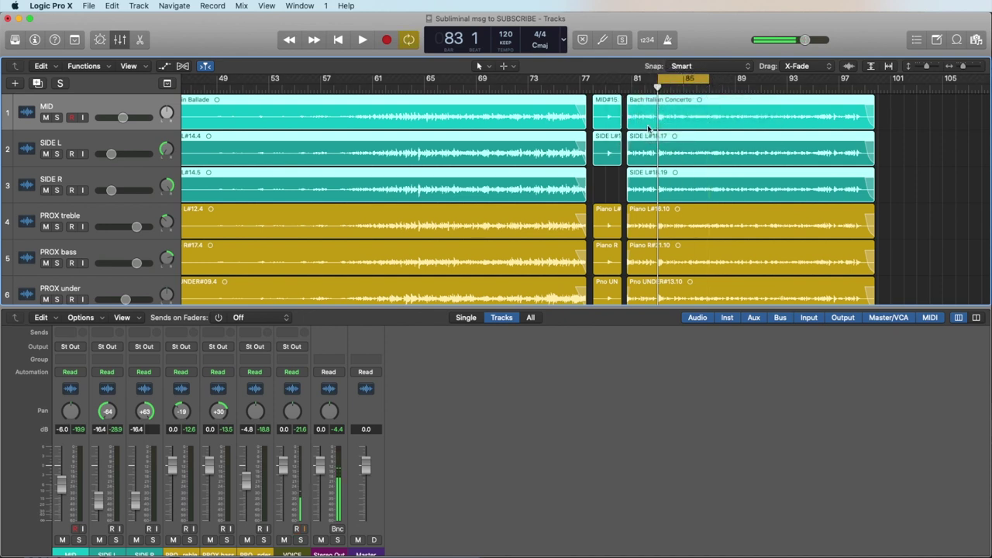
- Play the cycle range three times to compare the Stereo Out peak level, and turn the cycle off
key(space)
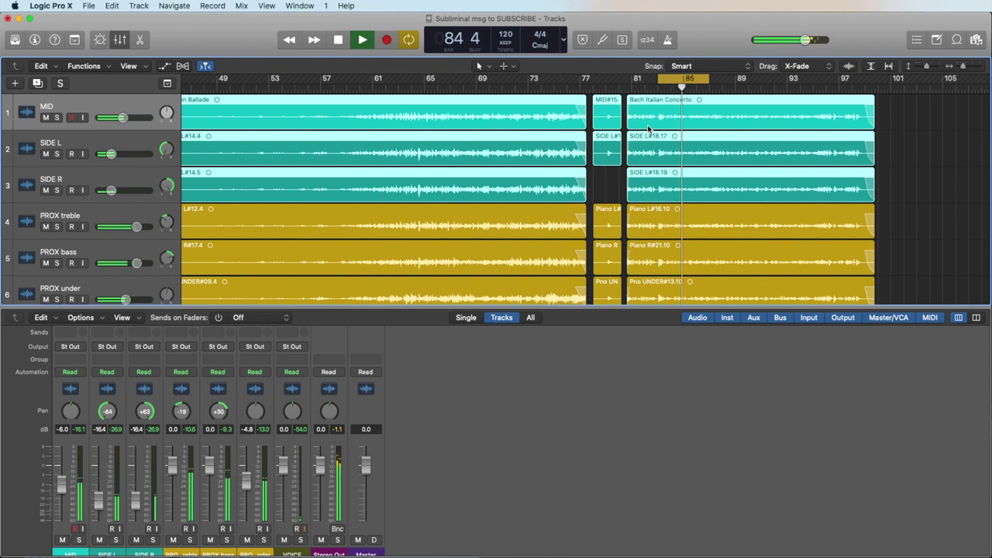
key(space)
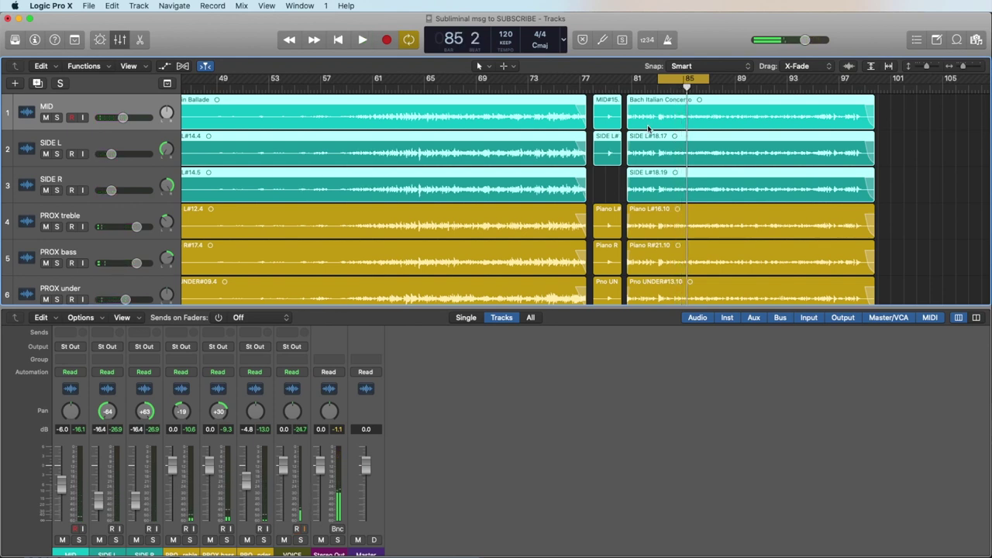
key(space)
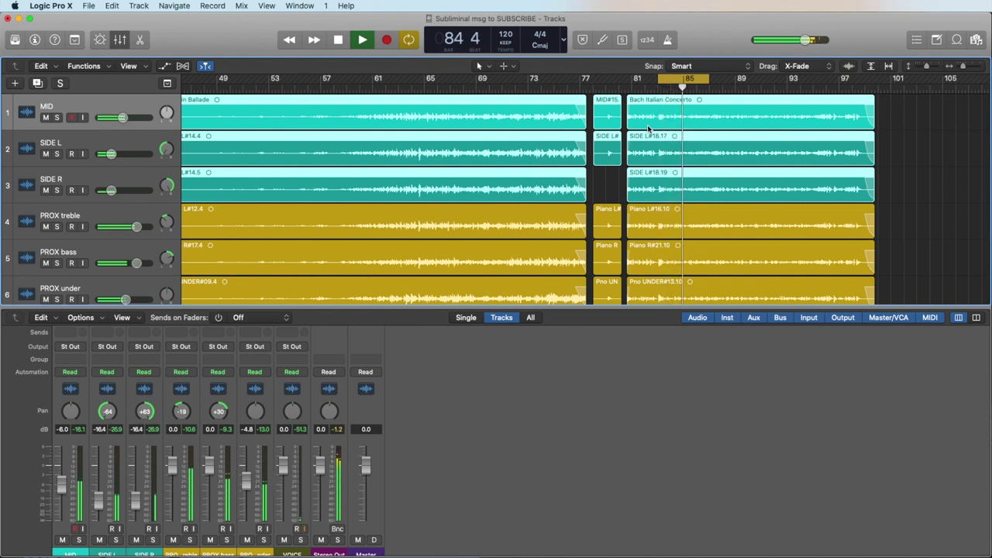
key(space)
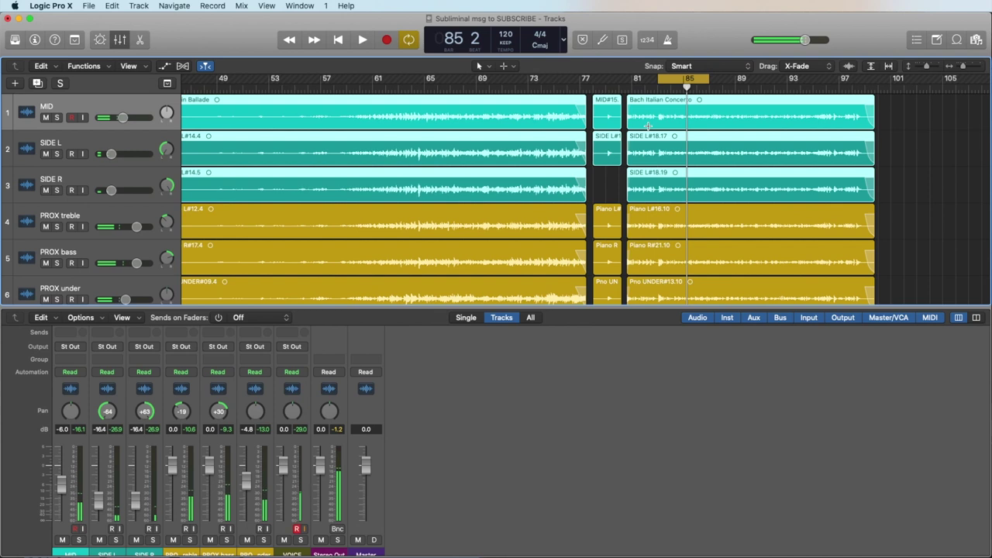
key(space)
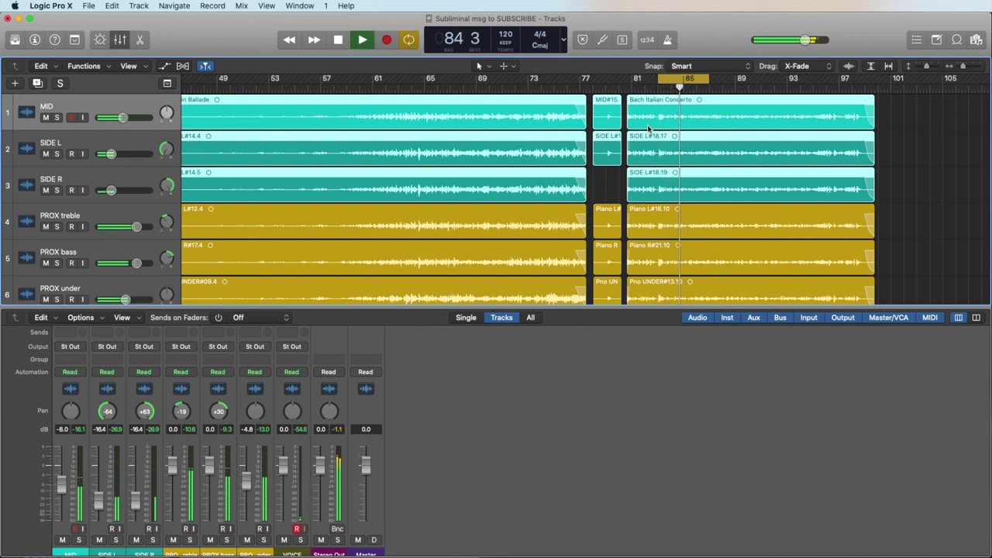
key(space)
click(668, 80)
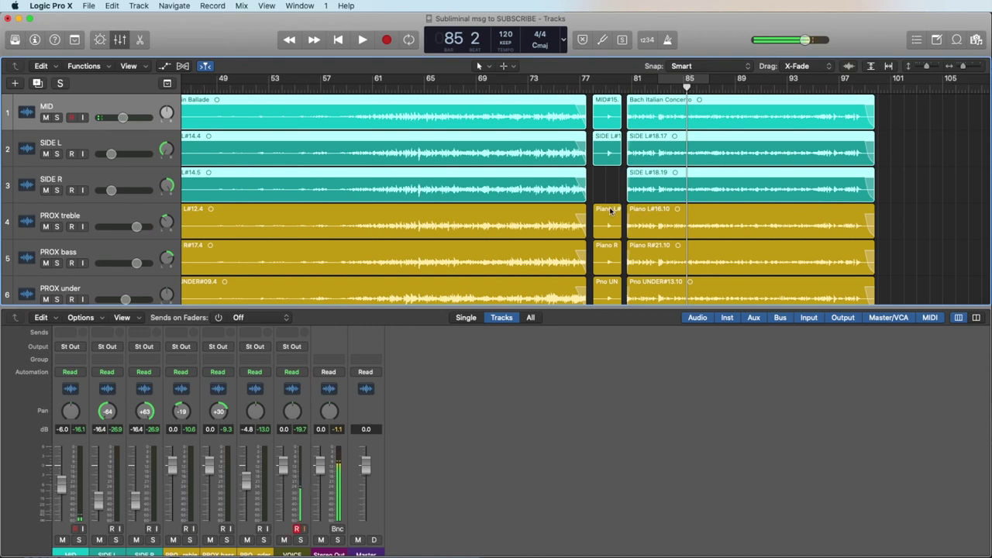
scroll(611, 211, down, 4)
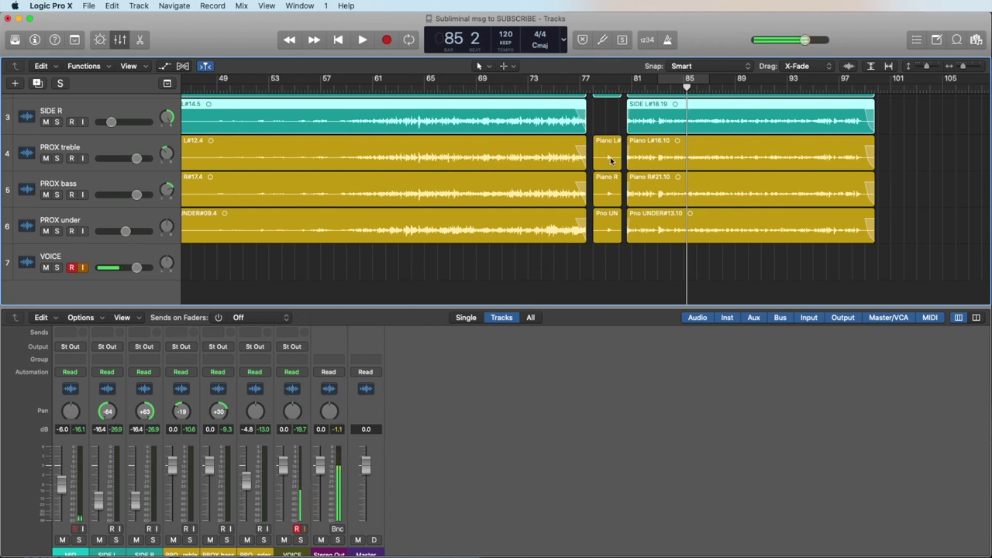
scroll(466, 230, up, 3)
scroll(463, 232, left, 10)
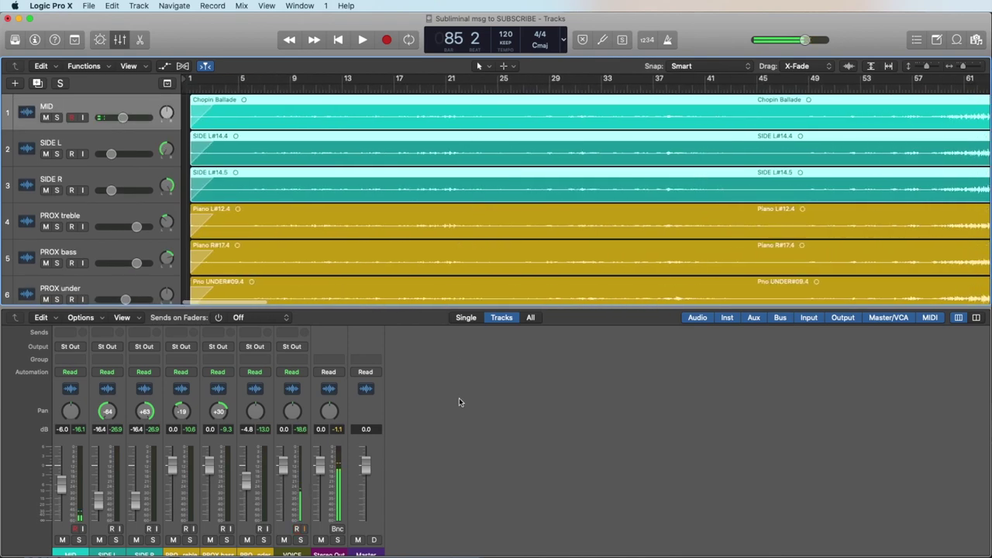
scroll(459, 397, up, 3)
scroll(459, 402, up, 2)
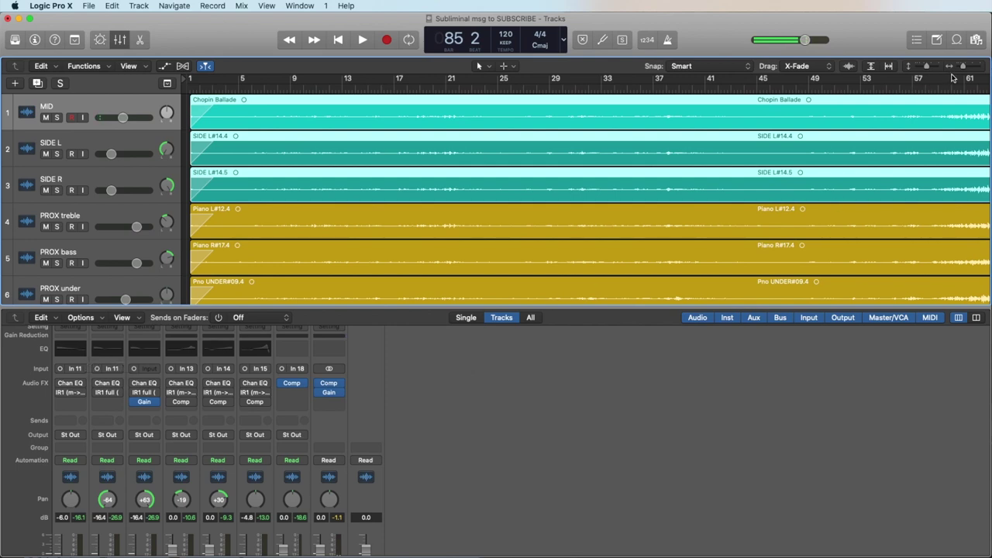
- Zoom out to the whole arrangement, turn the cycle back on, and play the PROX under track in solo before removing the solo
drag(963, 66, 960, 66)
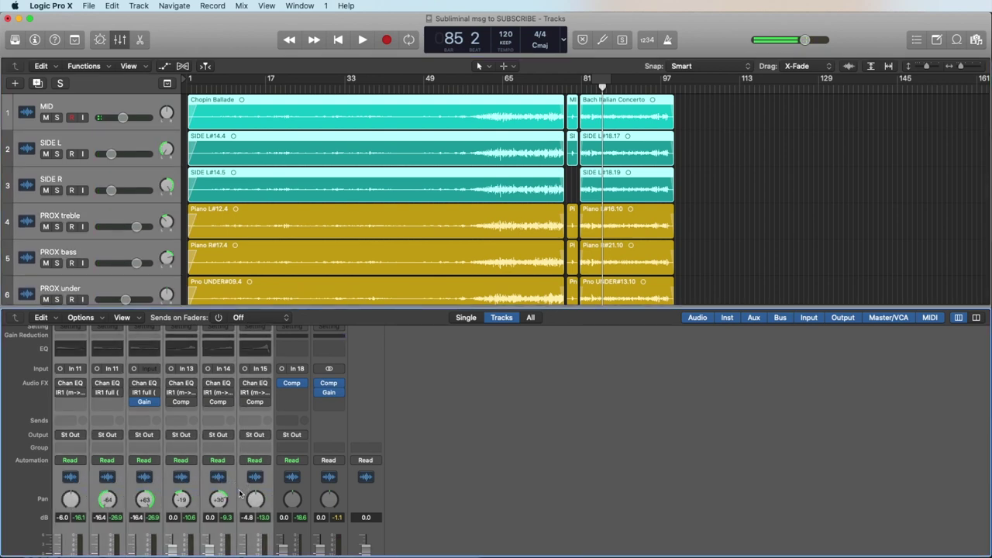
scroll(225, 527, down, 4)
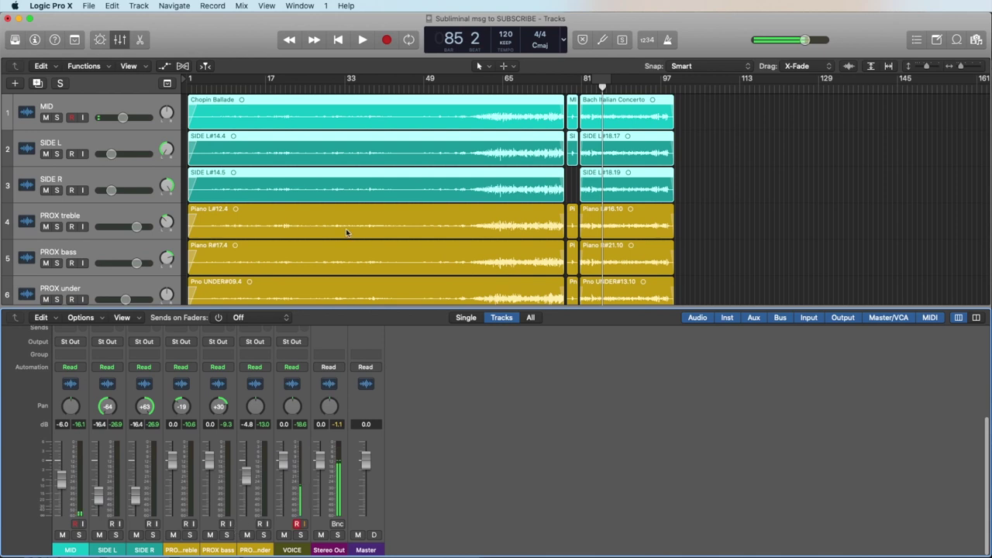
key(c)
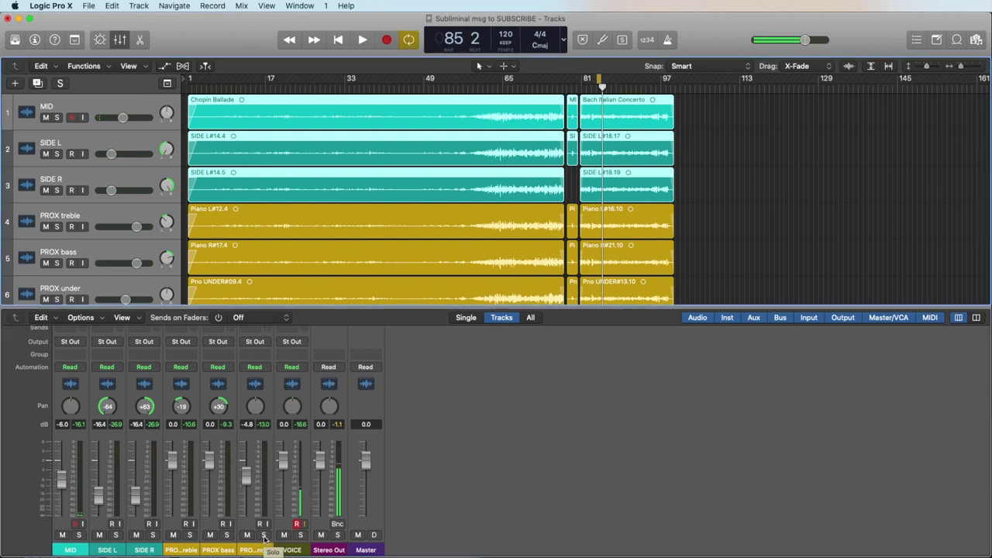
click(264, 535)
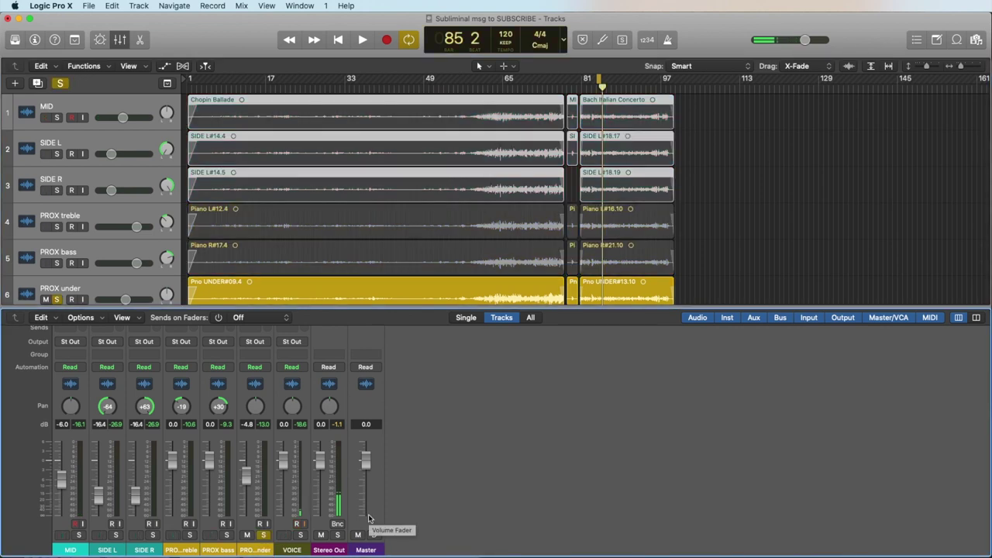
key(space)
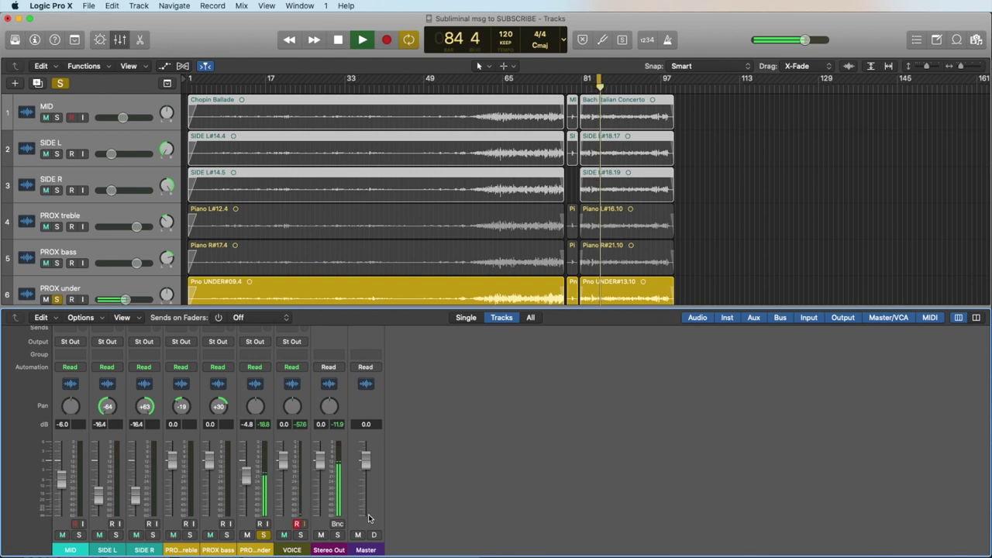
key(space)
click(263, 537)
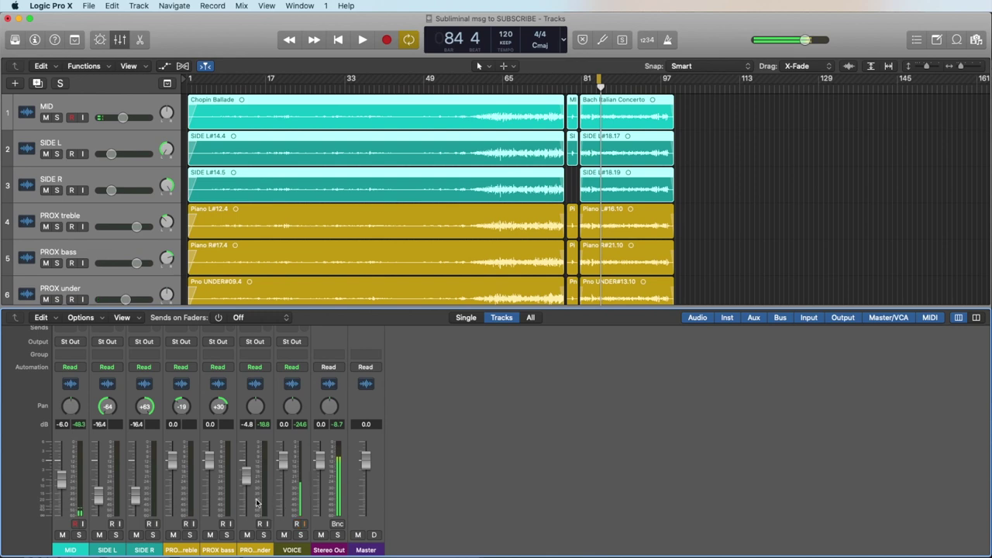
- Open the Channel EQ on the PROX under track and switch it on with the AEA R84 under piano setting
scroll(258, 504, up, 5)
click(255, 374)
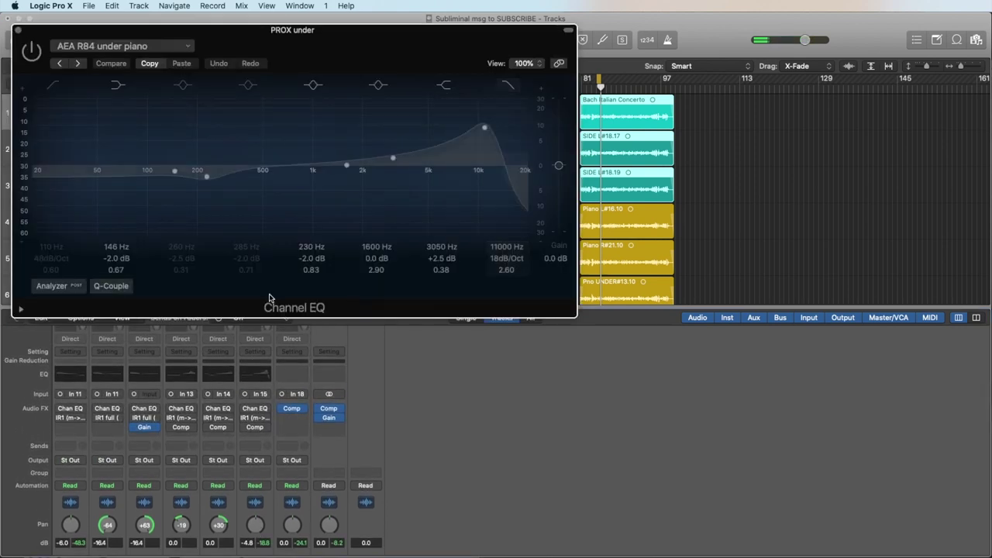
click(31, 50)
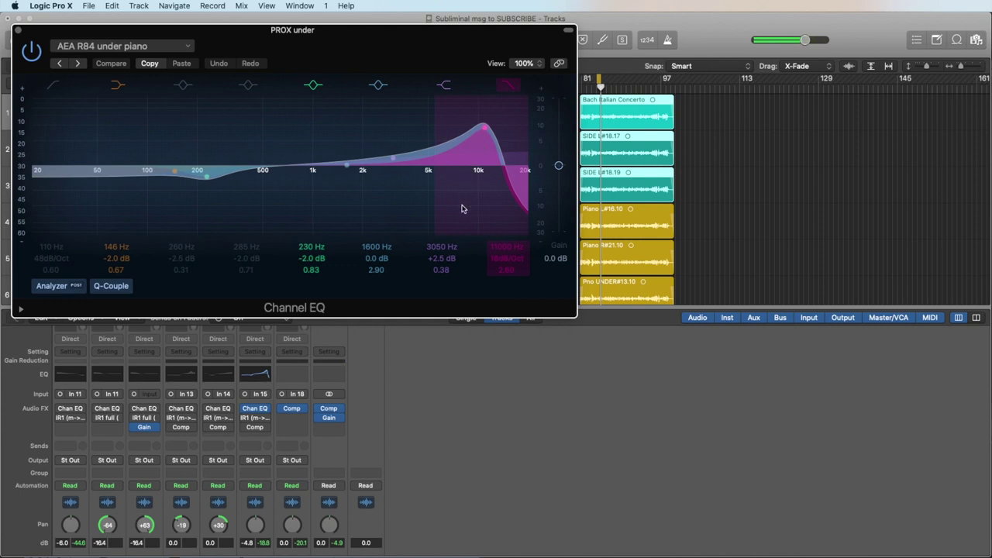
drag(441, 263, 439, 247)
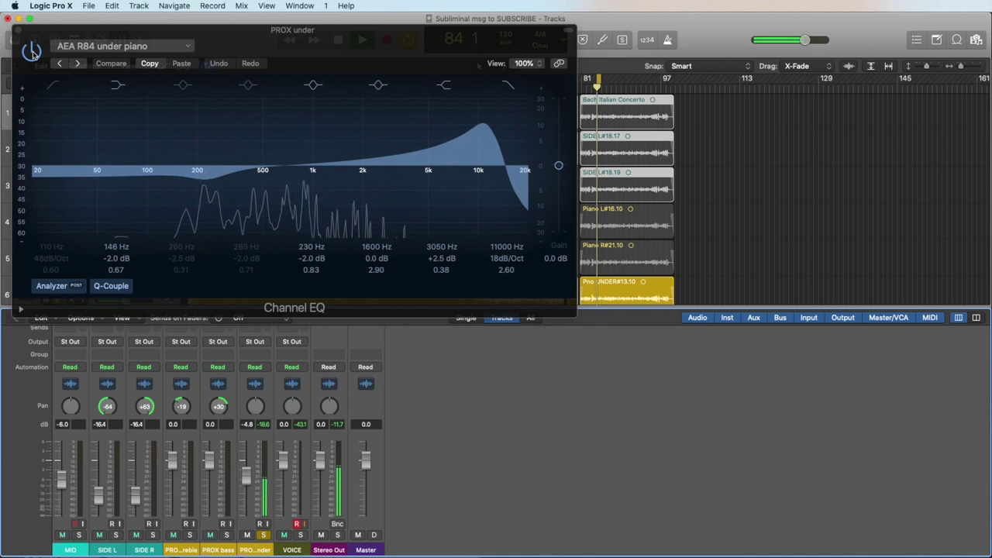
- Compare the soloed PROX under track with its Channel EQ bypassed and enabled, leave the EQ on and close its window
key(space)
click(32, 51)
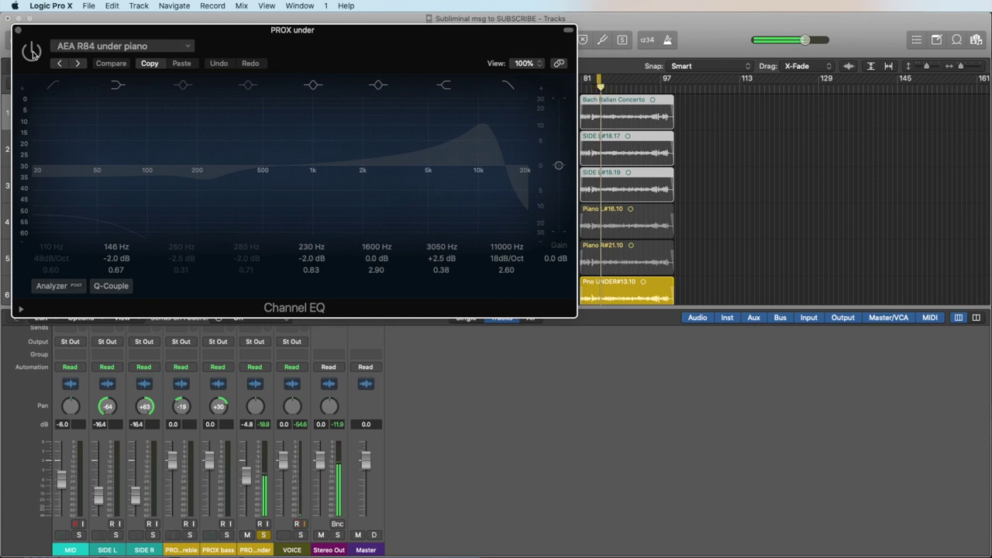
click(32, 51)
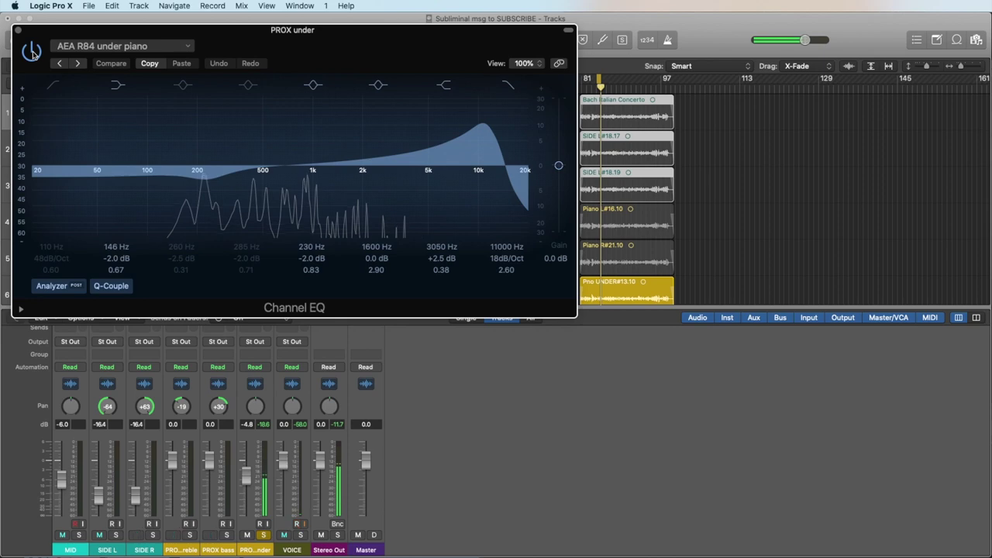
click(17, 29)
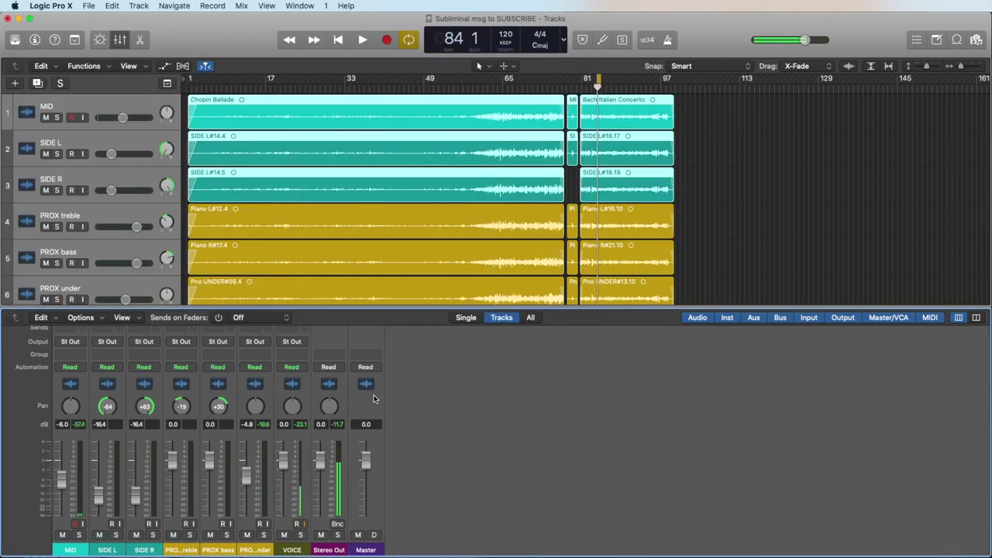
- Set the cycle range to about bars 65 to 71 of the Chopin Ballade and enable the Channel EQ on all six piano tracks
click(447, 142)
scroll(416, 423, up, 5)
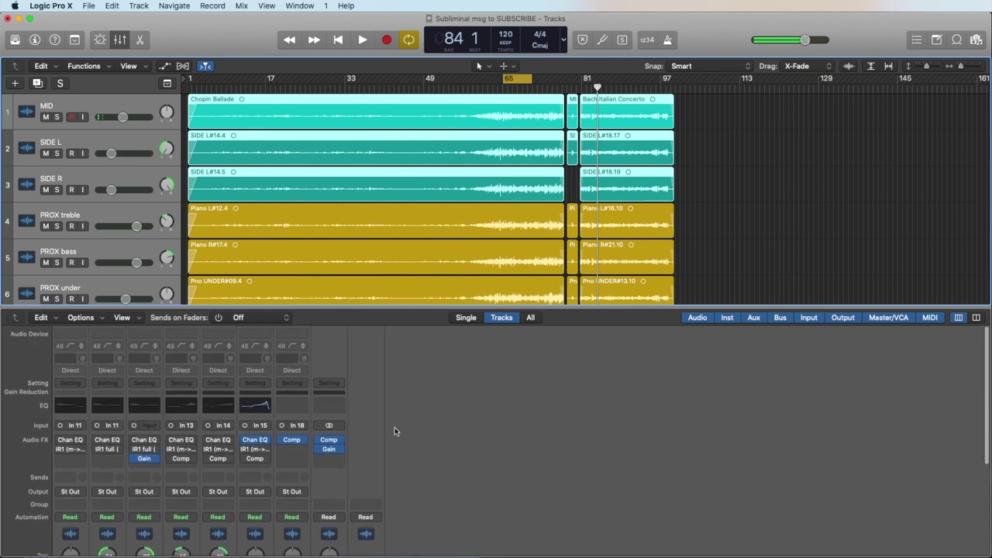
drag(87, 545, 256, 543)
click(60, 440)
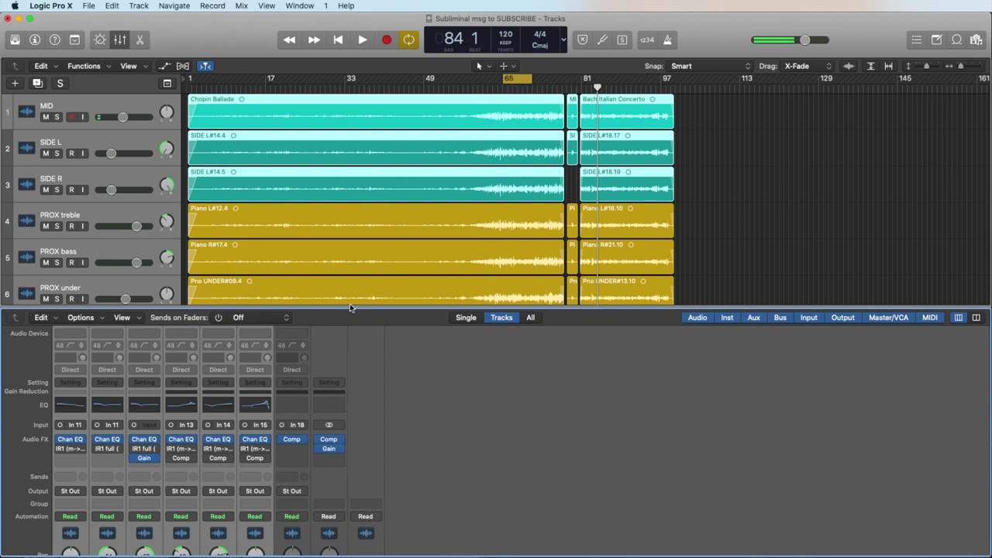
mouse_move(59, 442)
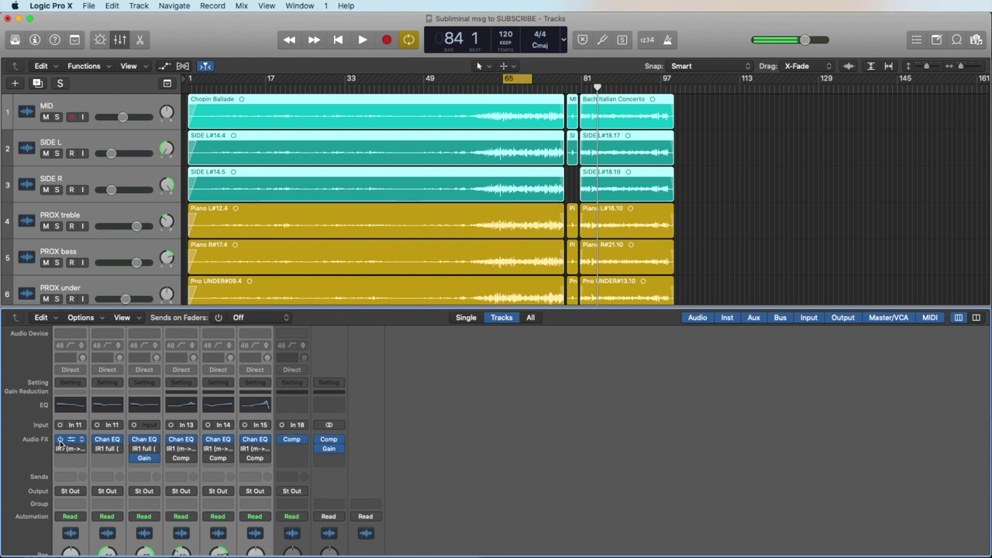
- Play the Chopin Ballade cycle range with the six piano tracks' Channel EQs enabled, bypassed, and enabled again to compare the sound
key(space)
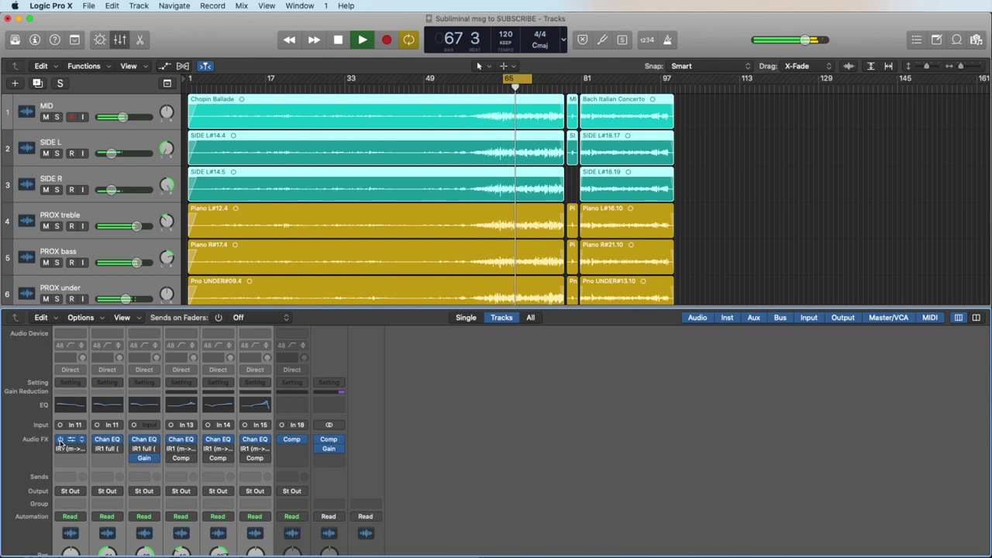
key(space)
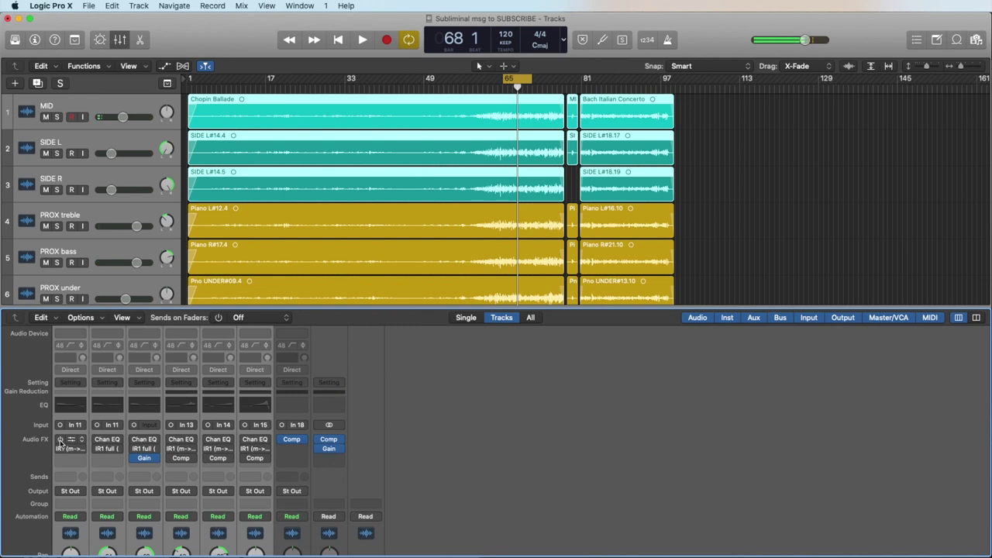
key(space)
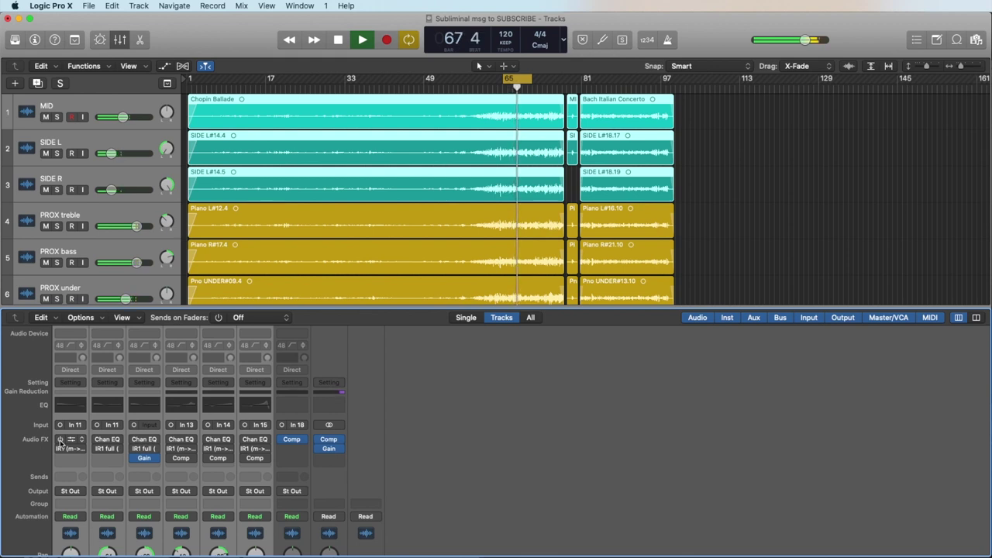
key(space)
alt+click(60, 439)
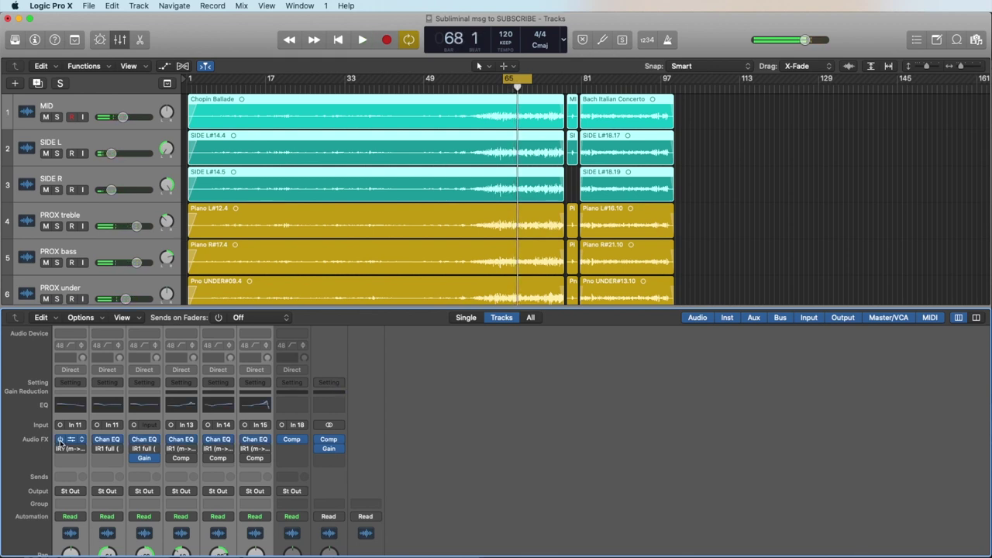
key(space)
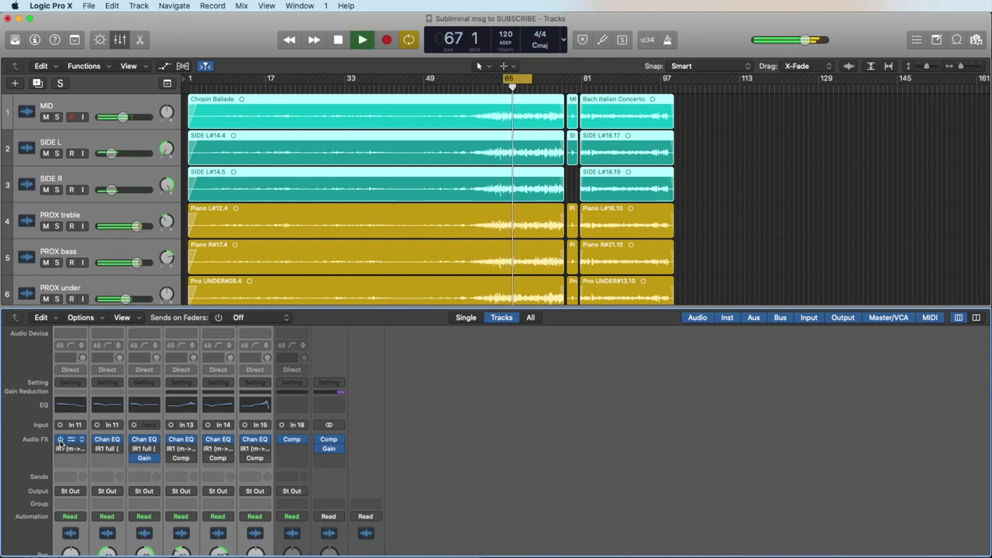
- Bypass the six piano tracks' Channel EQs, play the cycle range, stop it and enable the EQs again
key(space)
alt+click(61, 439)
key(space)
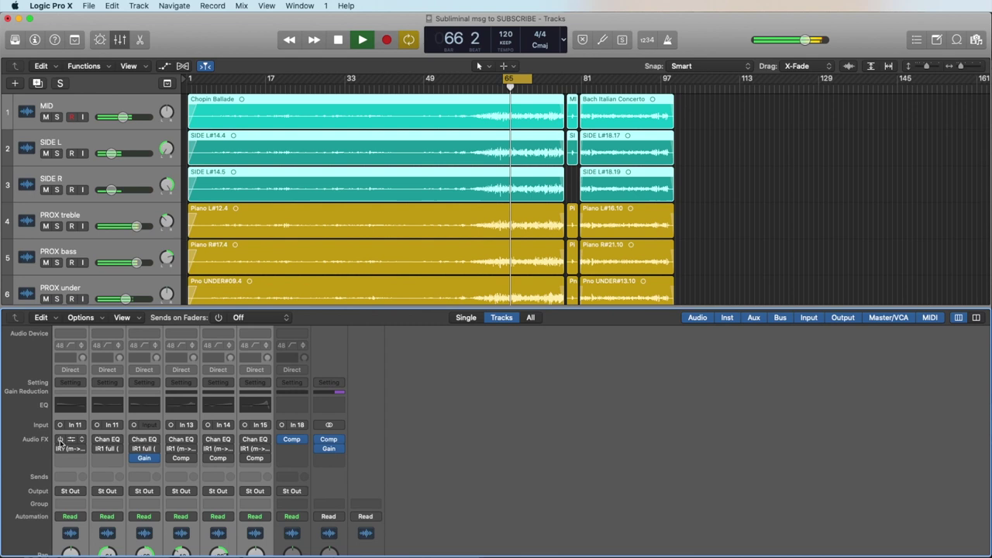
key(space)
alt+click(61, 439)
- Open the MID track's Channel EQ with the GCS M/S C7s setting, examine its low and high shelf bands, and close it
scroll(482, 391, down, 5)
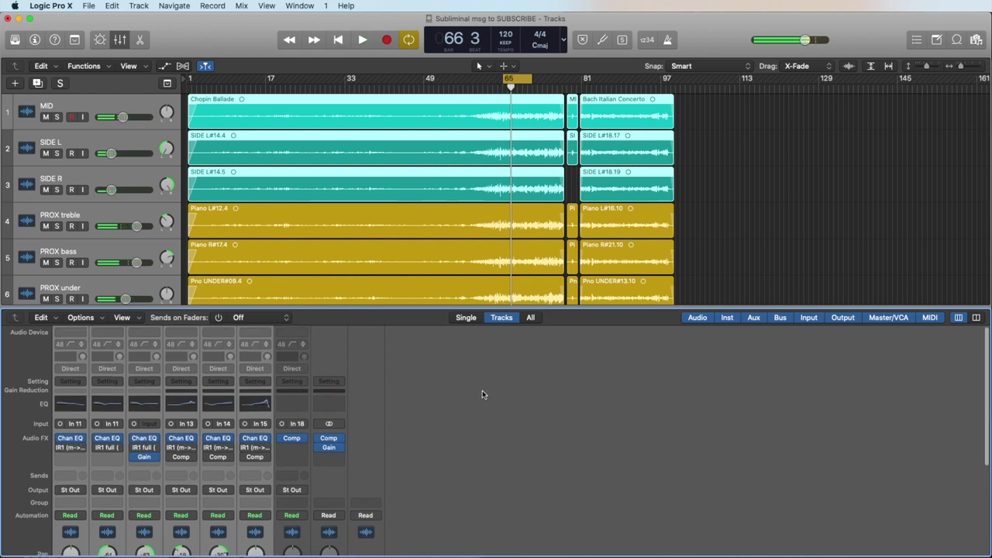
scroll(486, 395, up, 2)
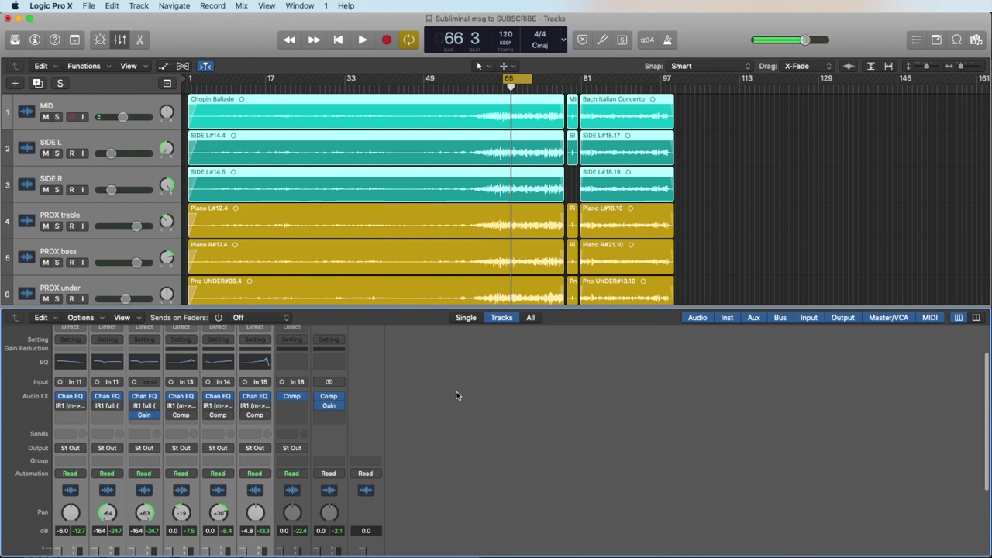
click(72, 366)
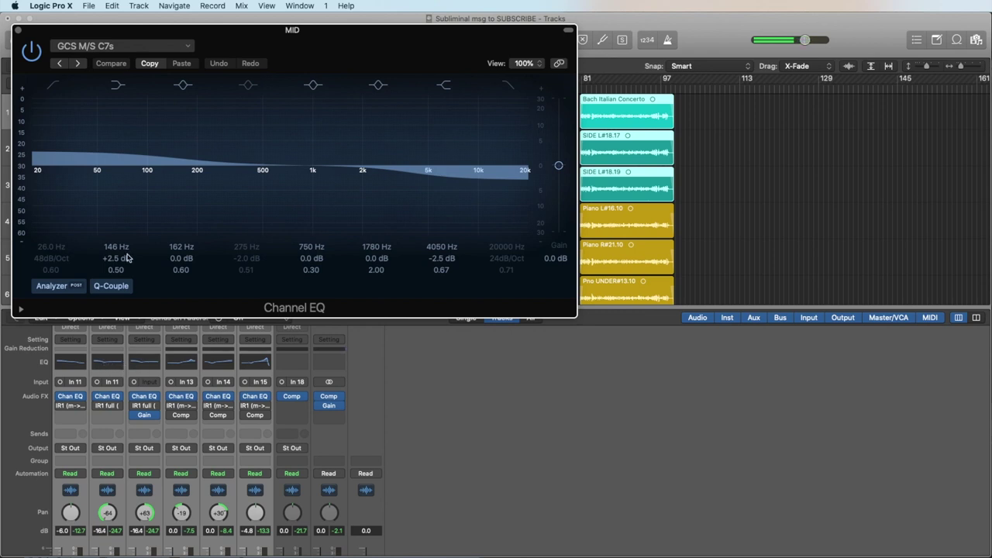
click(17, 29)
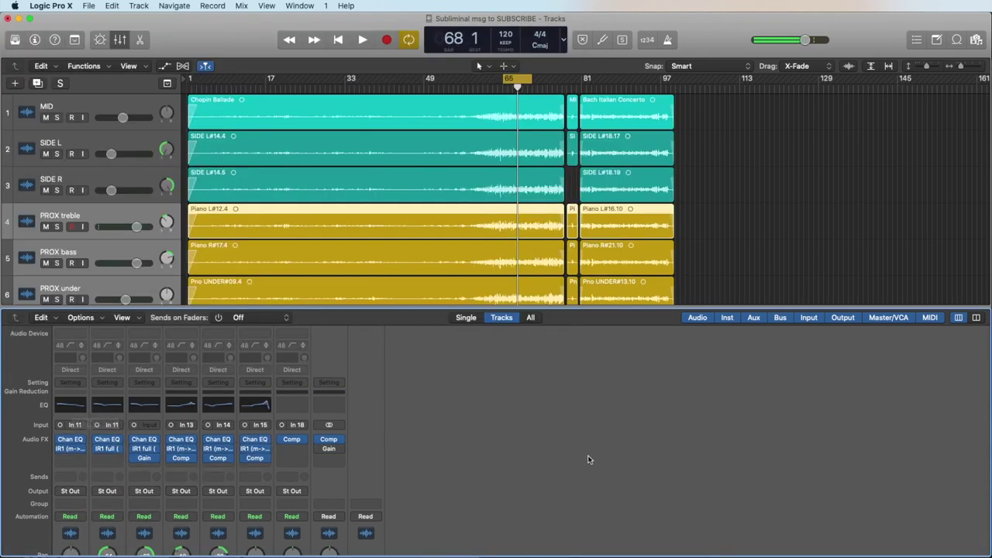
- Compare the Channel EQ curves of the MID, SIDE L, PROX treble, PROX bass and PROX under tracks
click(74, 406)
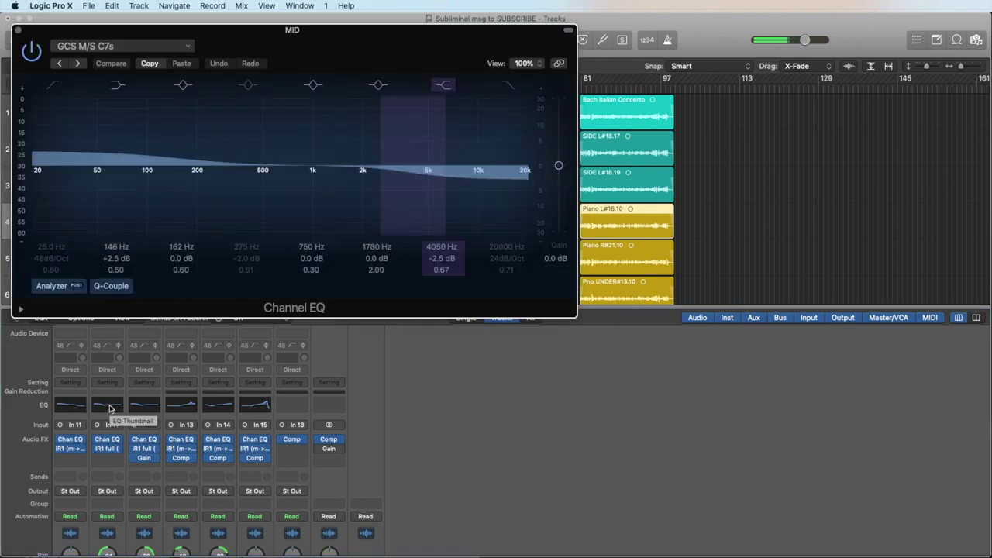
click(109, 407)
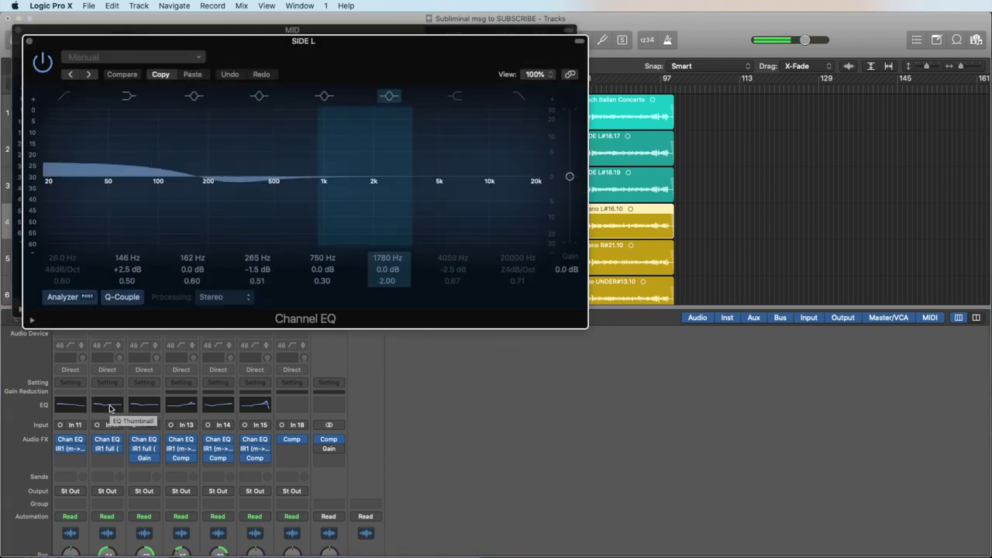
click(182, 407)
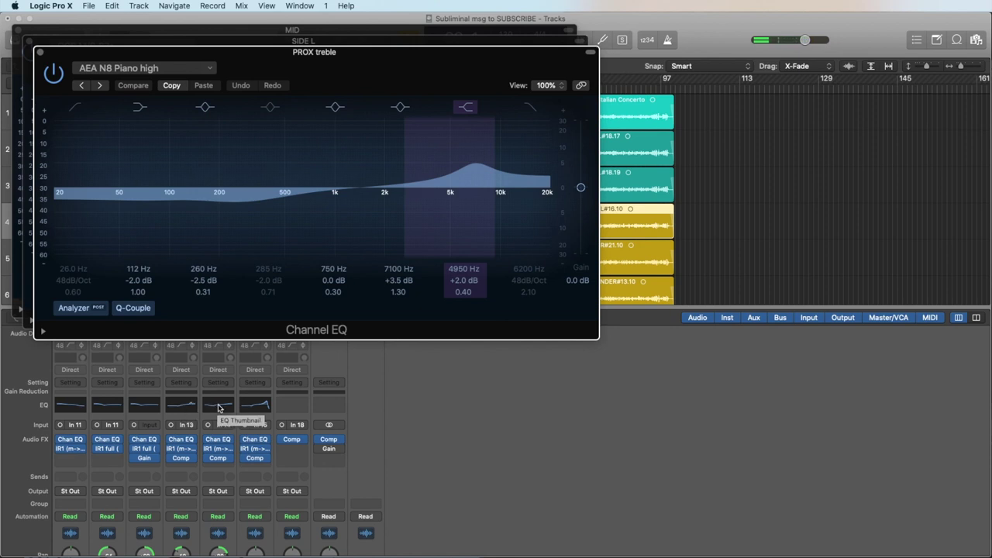
click(217, 406)
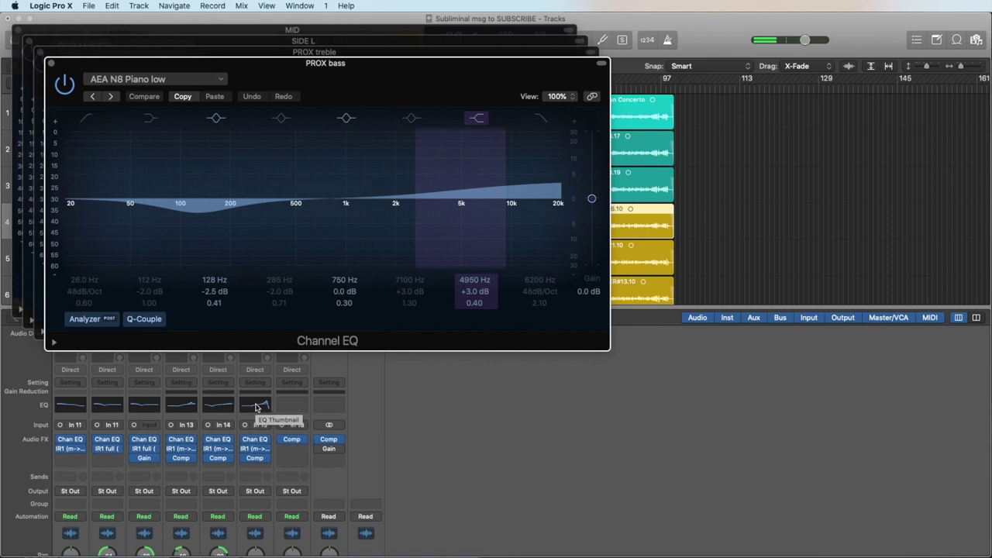
click(255, 406)
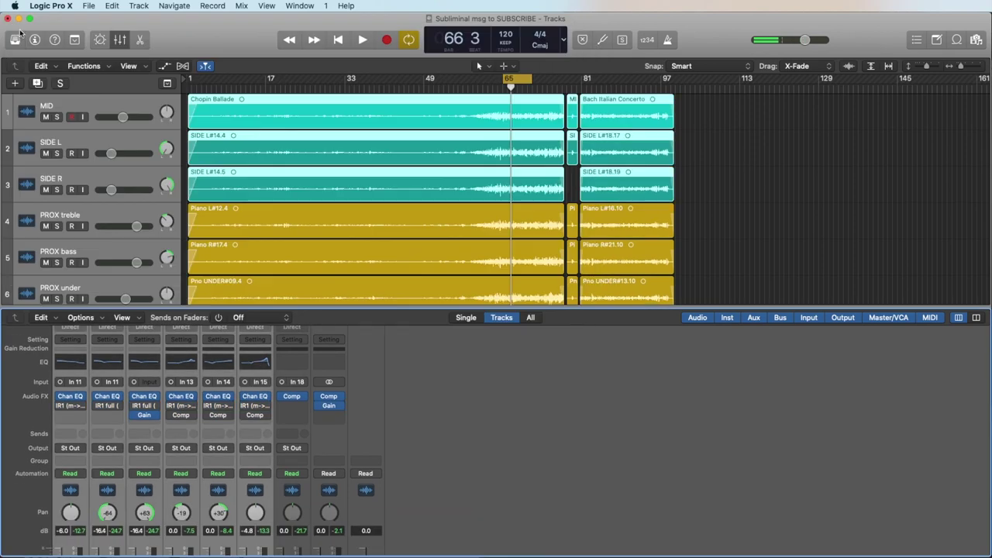
- Enable the IR1 reverb on the six piano tracks and examine the dry gain of the PROX treble reverb
click(523, 81)
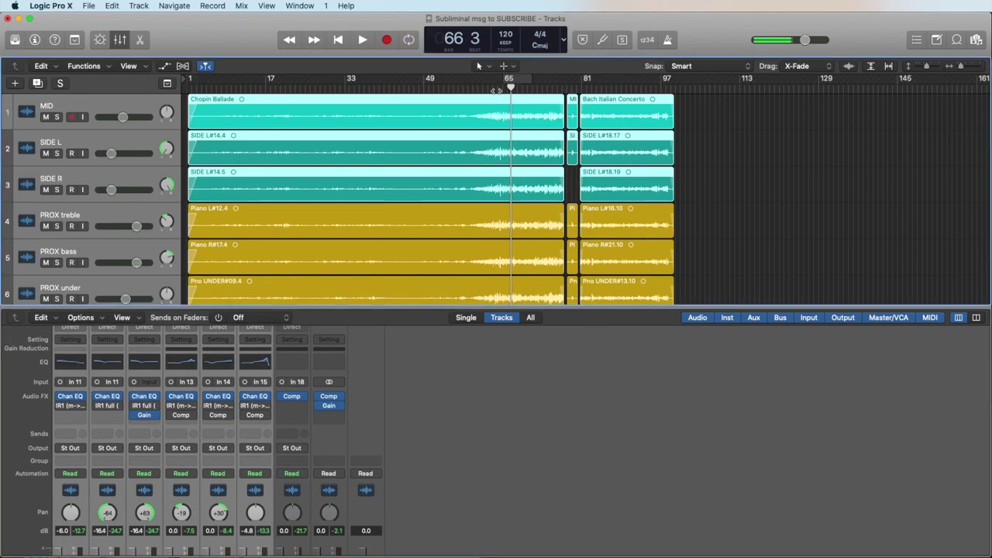
scroll(192, 424, down, 3)
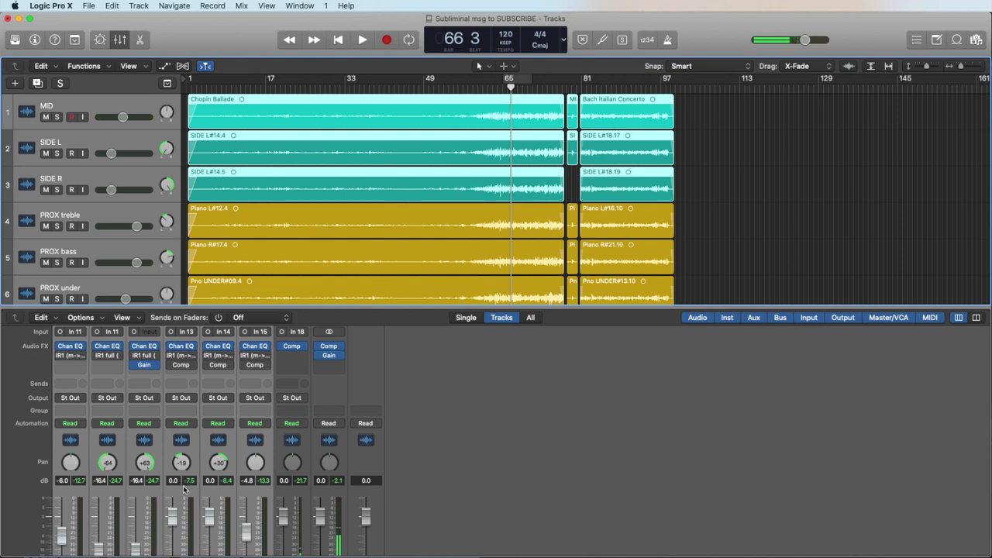
scroll(186, 493, down, 1)
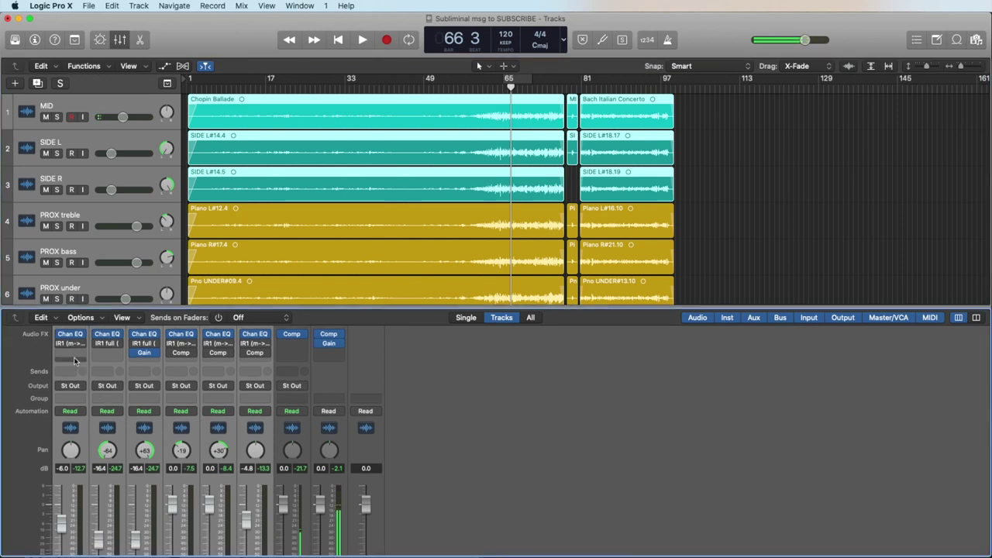
click(182, 346)
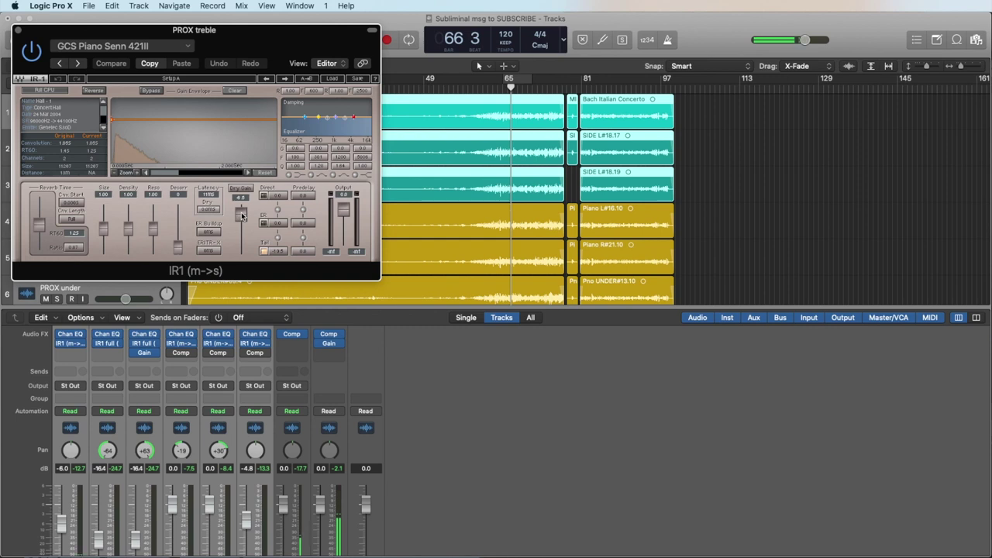
click(19, 34)
- Solo the PROX under track, play the cycle range and audition its IR1 reverb by trying the dry gain and tail controls
key(s)
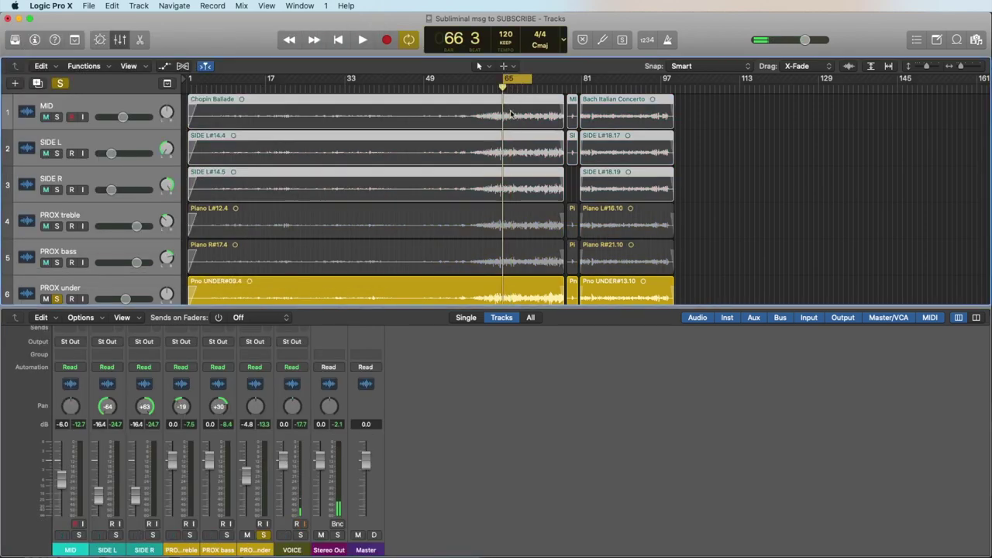
scroll(256, 434, up, 5)
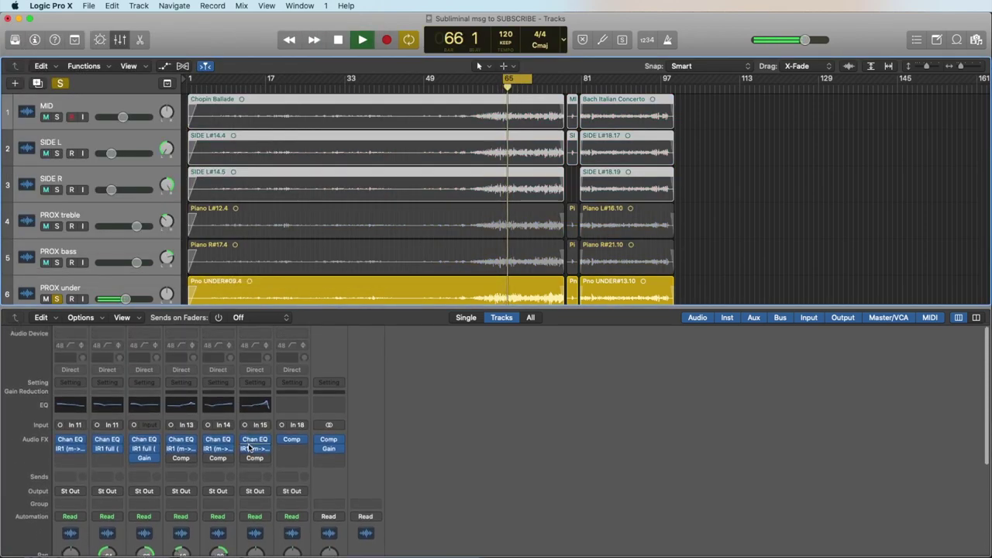
click(255, 449)
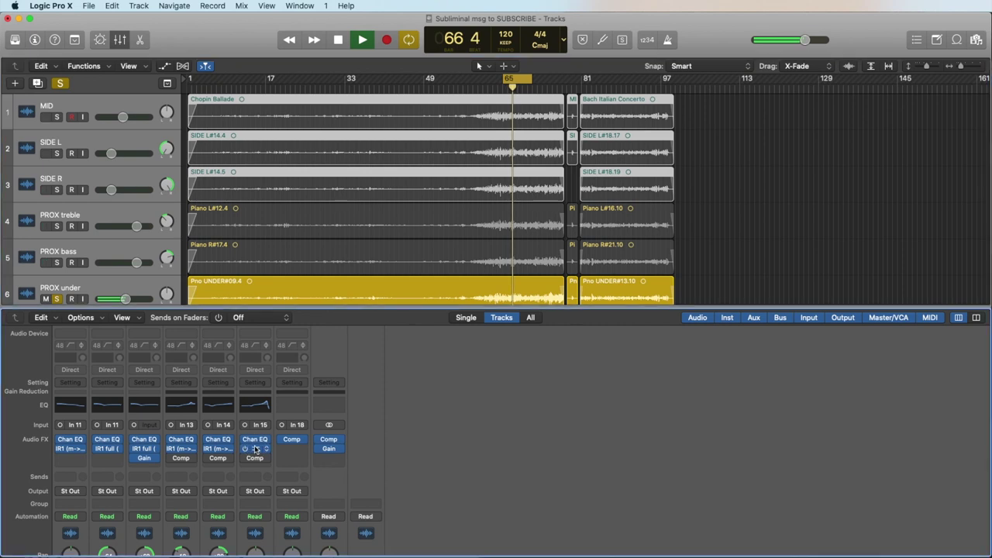
mouse_move(241, 219)
mouse_down()
mouse_move(240, 230)
mouse_move(240, 220)
mouse_up()
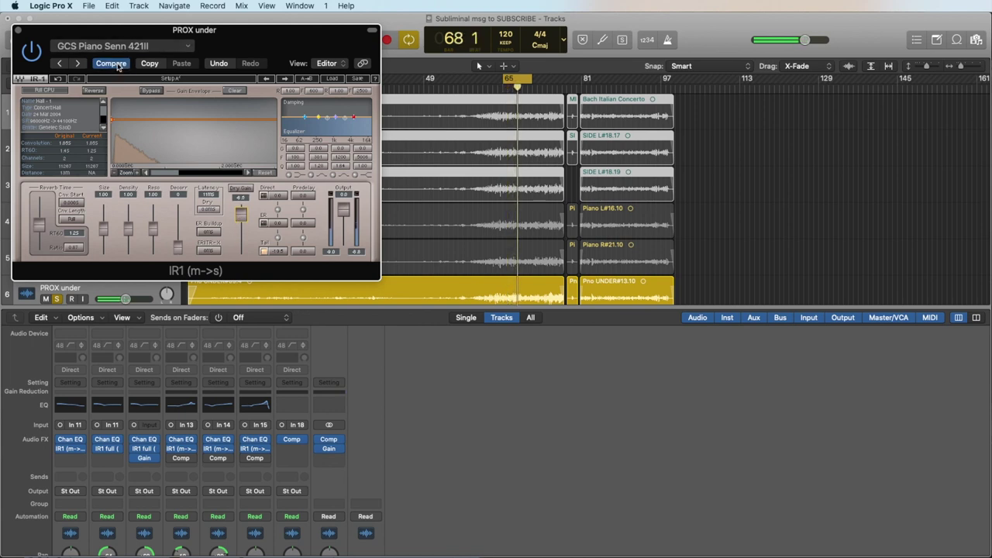
click(263, 252)
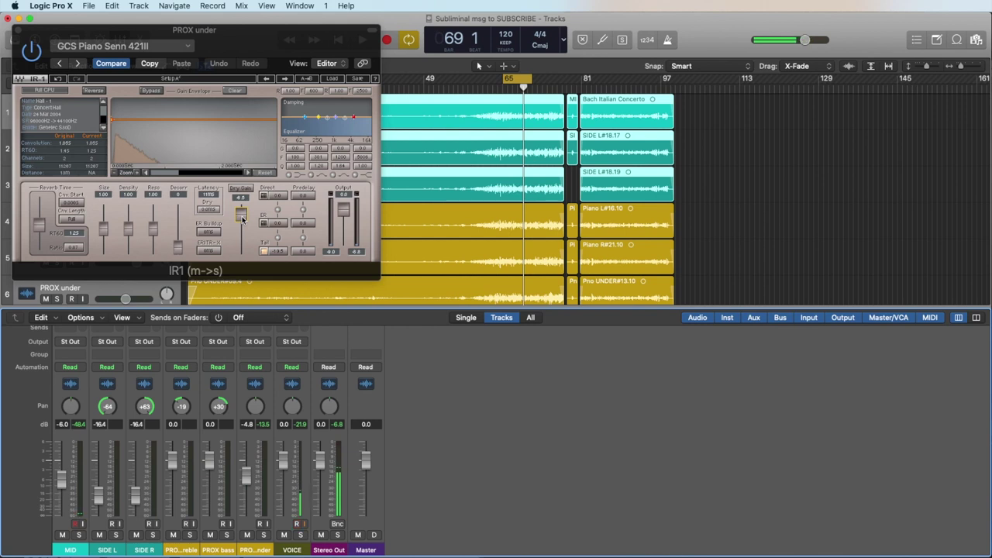
click(19, 31)
- Select the PROX treble, PROX bass and PROX under channel strips and solo them together
scroll(212, 447, up, 1)
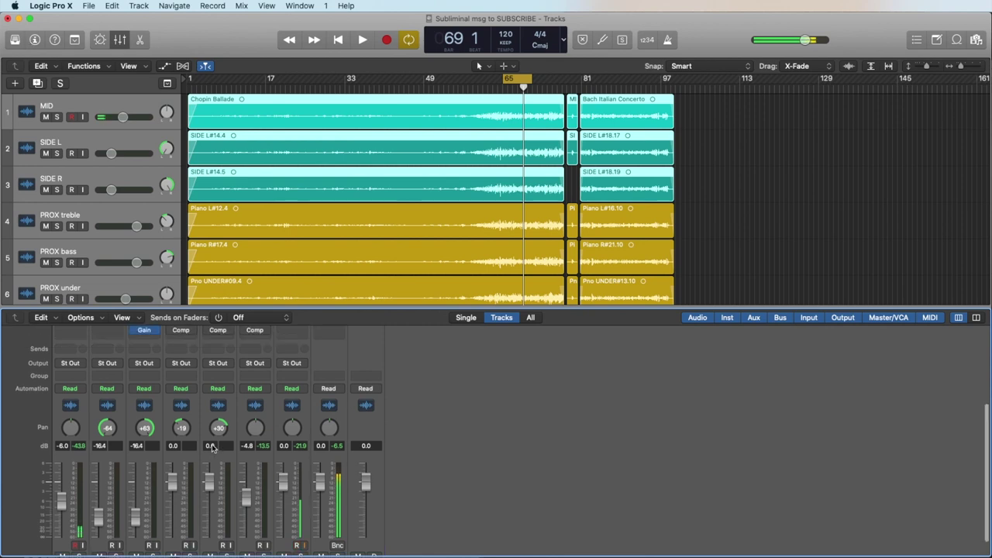
scroll(212, 447, up, 1)
click(243, 475)
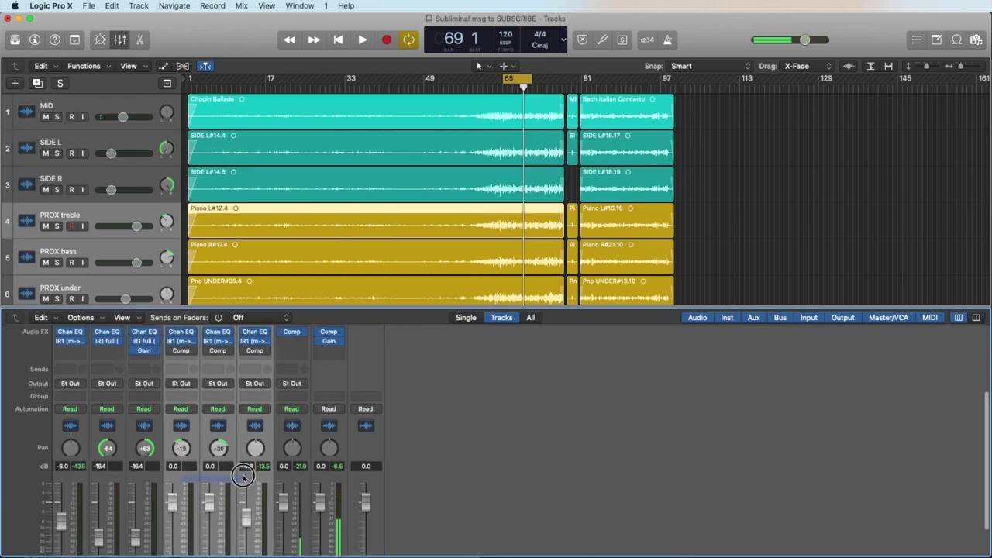
scroll(224, 465, down, 2)
click(190, 535)
click(190, 535)
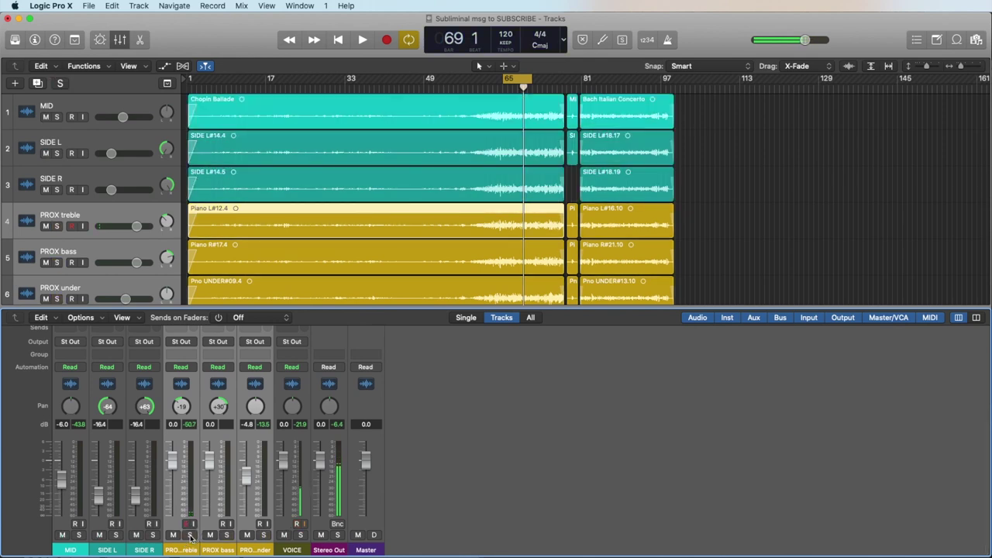
click(190, 534)
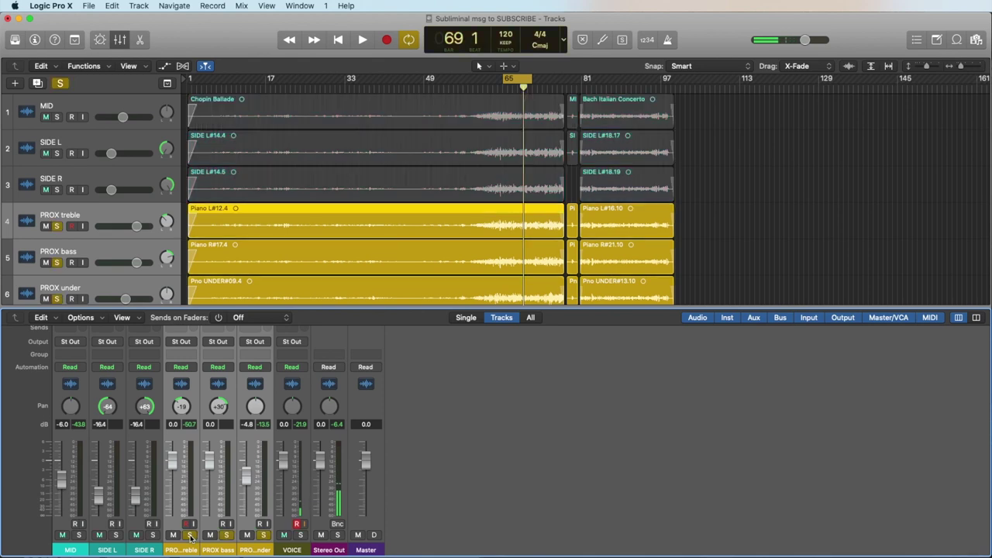
- Play the soloed PROX tracks with cycle mode off, from bar 65, early in the Chopin Ballade and within the Bach Italian Concerto
key(space)
key(c)
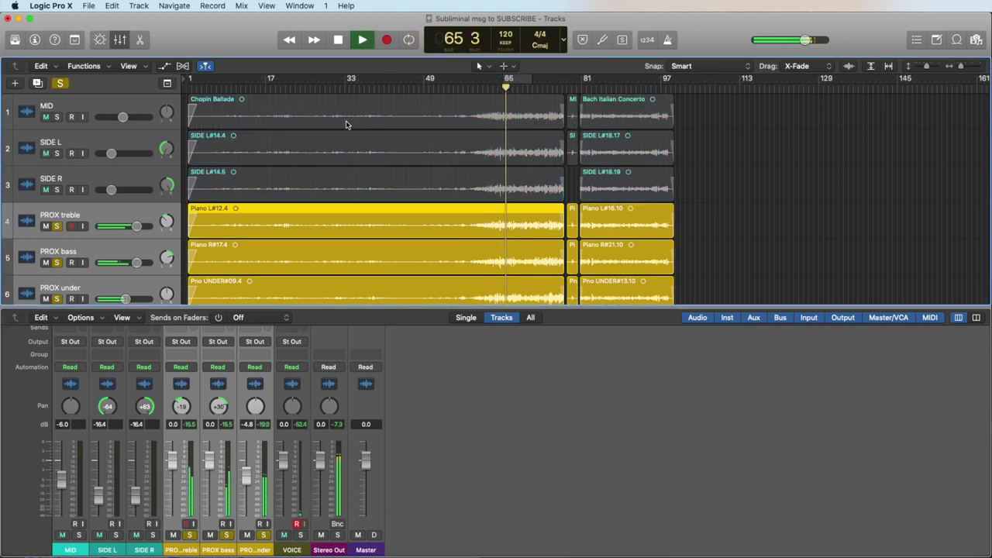
scroll(169, 399, up, 5)
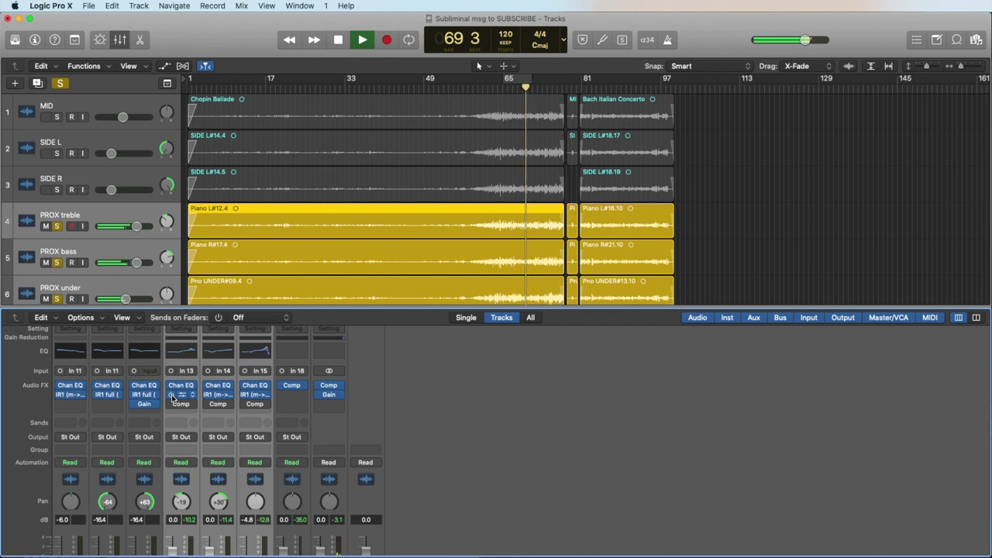
click(226, 88)
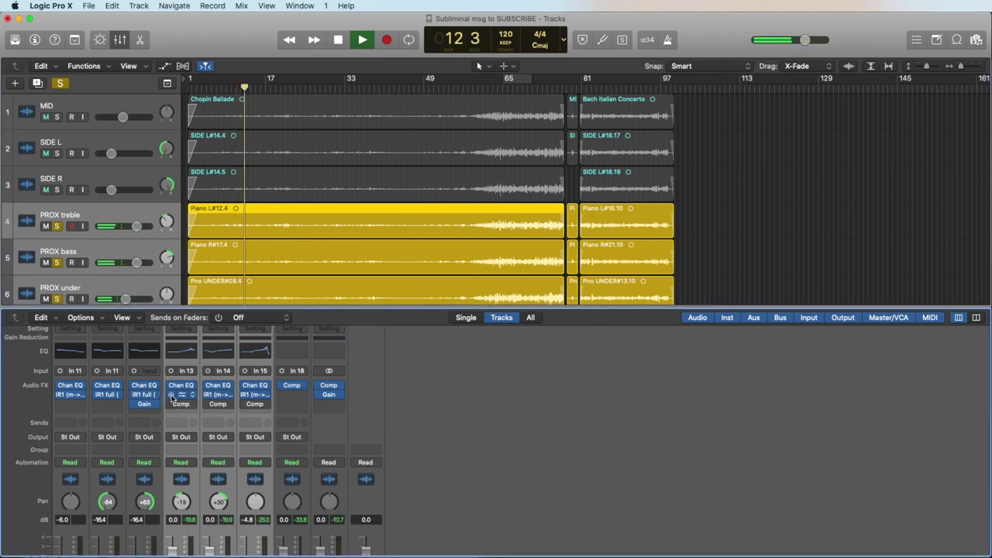
click(613, 85)
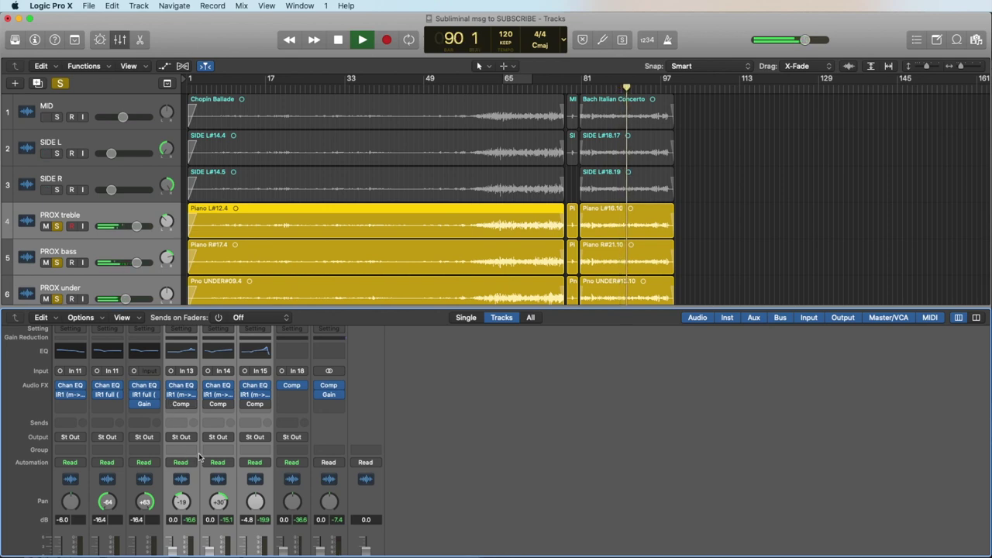
- Stop playback and clear the solo from the three PROX tracks
scroll(198, 453, down, 3)
key(space)
key(ctrl+alt+super+s)
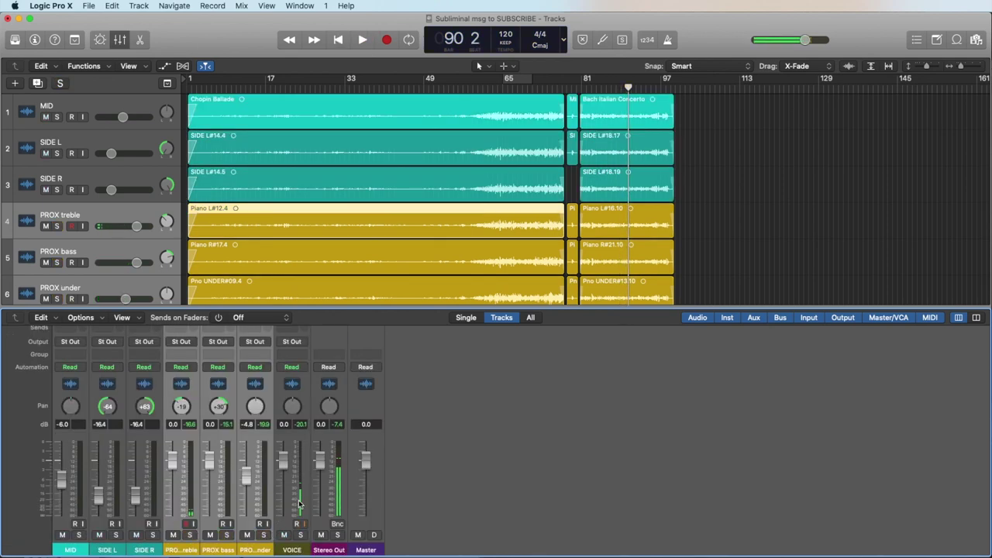
- Open the PROX treble track's IR1 reverb with the GCS Piano Senn 421II setting, check its dry gain and close it
scroll(293, 484, up, 3)
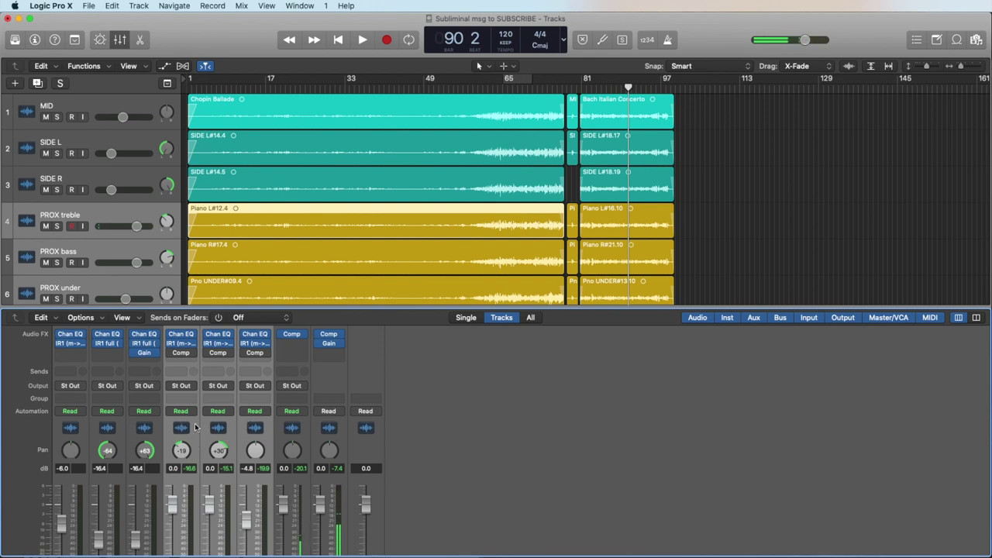
mouse_move(181, 349)
click(182, 345)
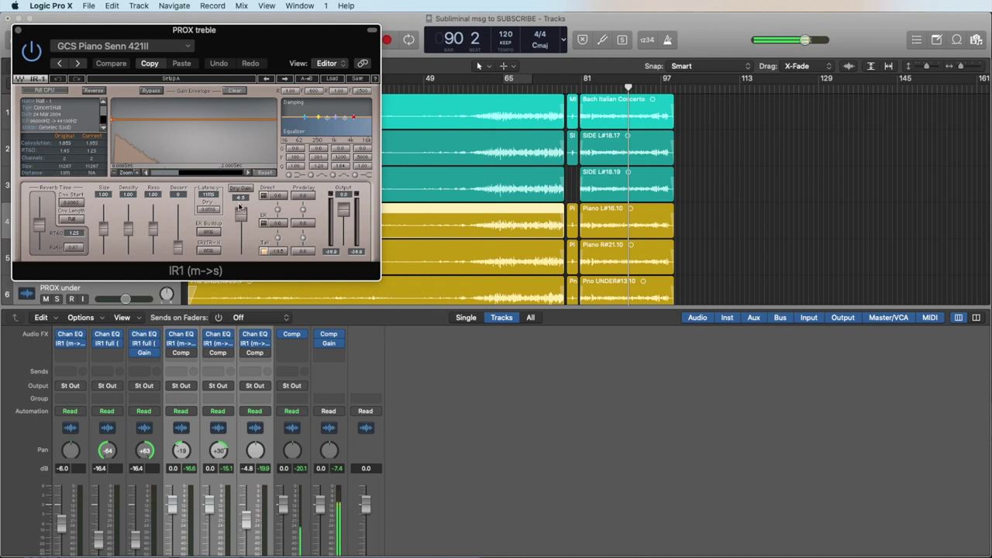
click(17, 30)
- Compare the IR1 reverb settings of the MID and SIDE L tracks, close both plug-in windows and bring the channel faders into view
mouse_move(82, 348)
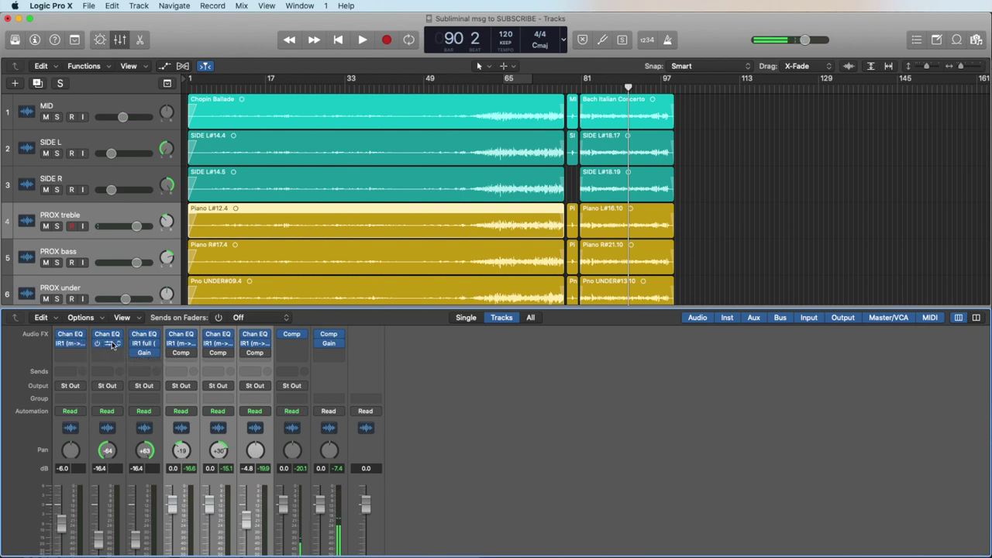
click(73, 348)
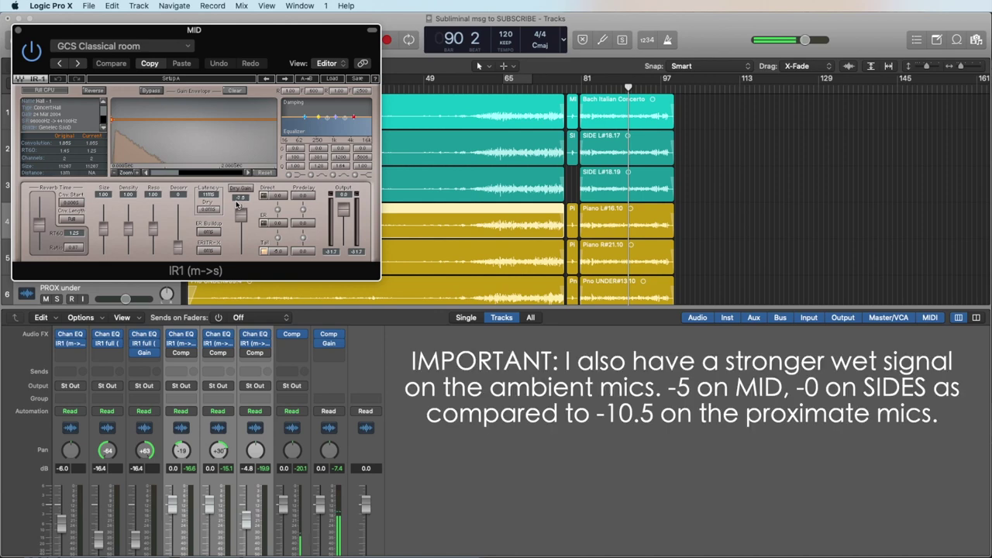
click(106, 343)
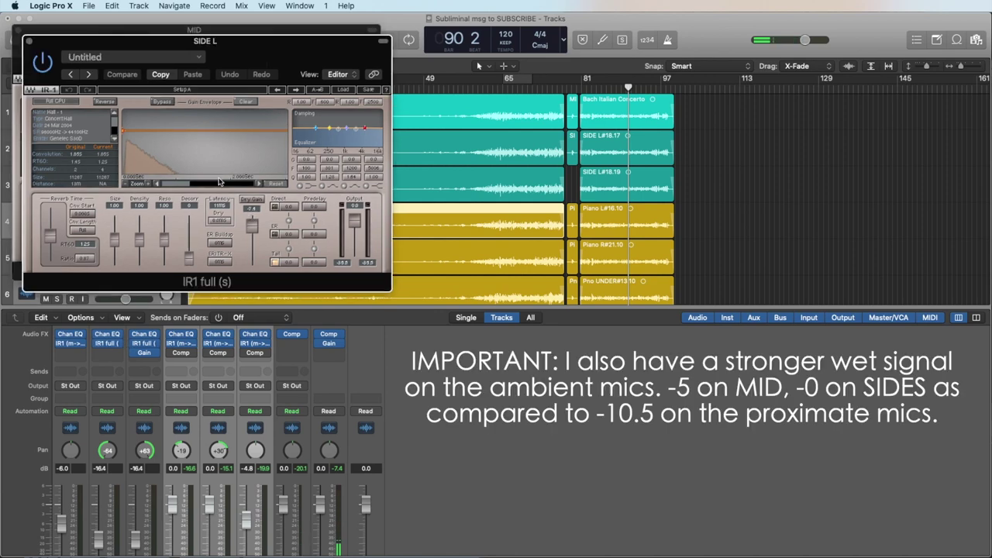
click(30, 41)
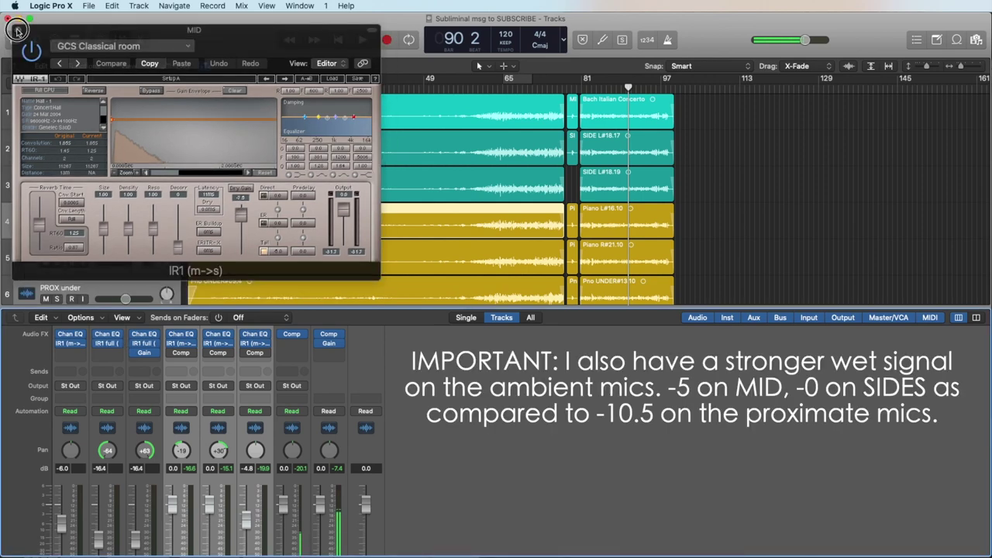
click(17, 31)
scroll(147, 418, down, 3)
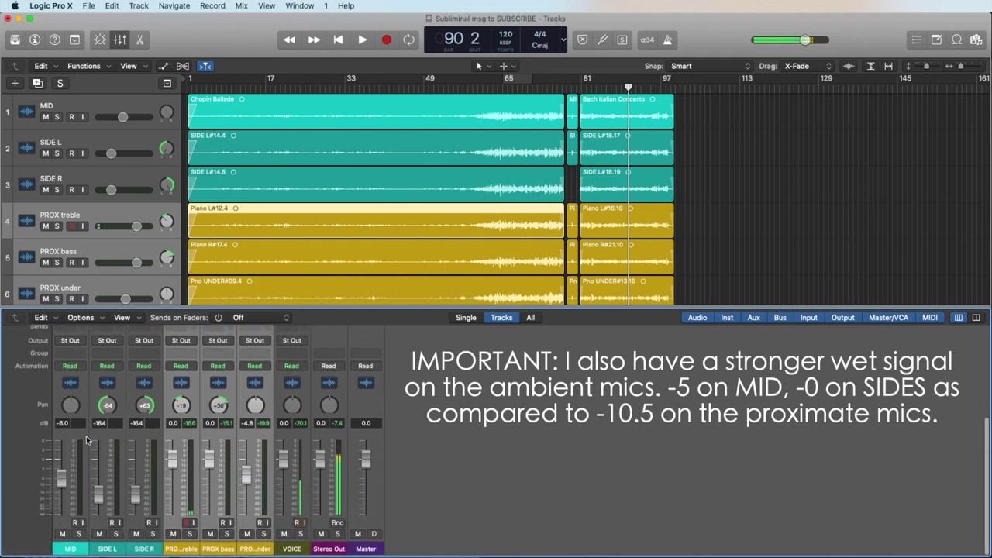
- Play the MID, SIDE L and SIDE R tracks soloed from bar 16 and in the loud Chopin section, ending with the solo cleared
drag(70, 438, 140, 437)
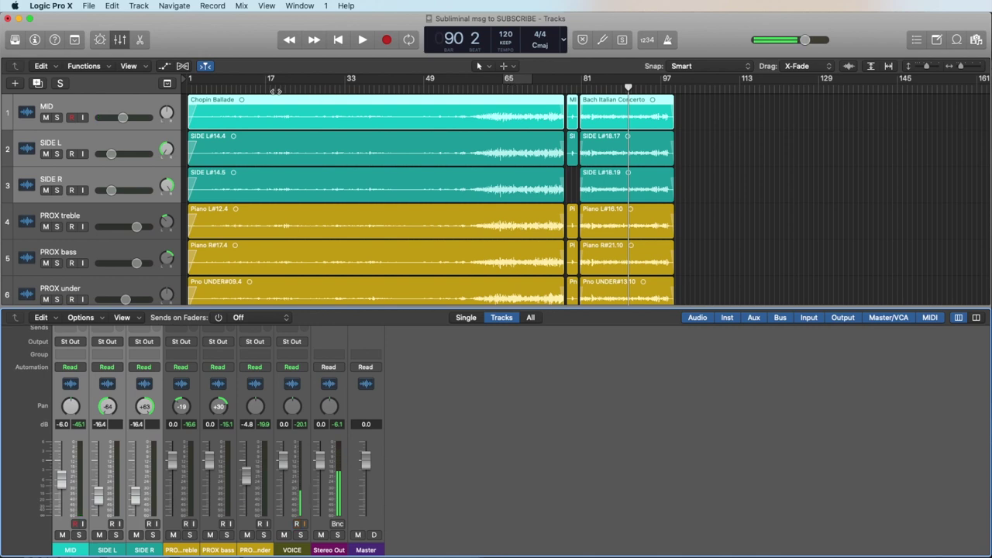
click(260, 87)
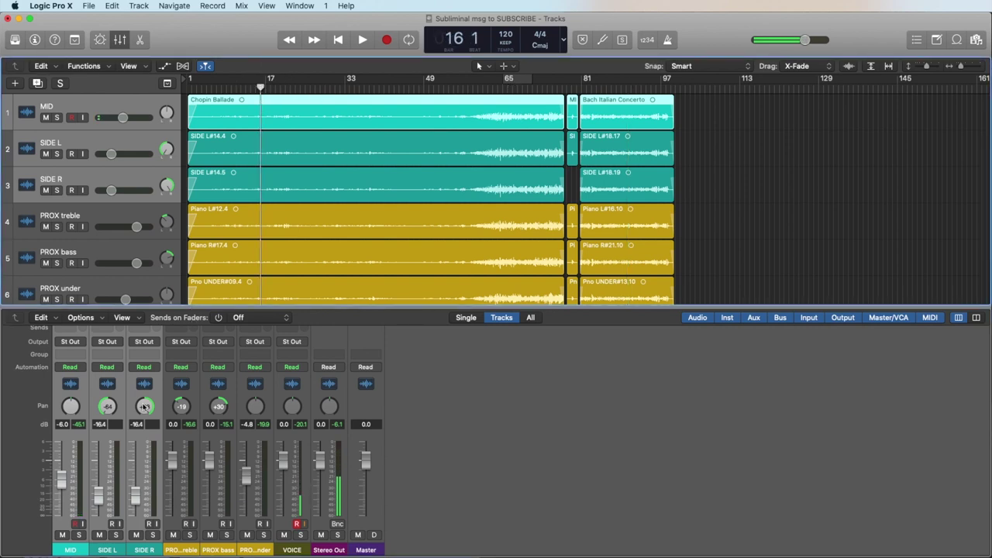
drag(78, 535, 152, 535)
key(space)
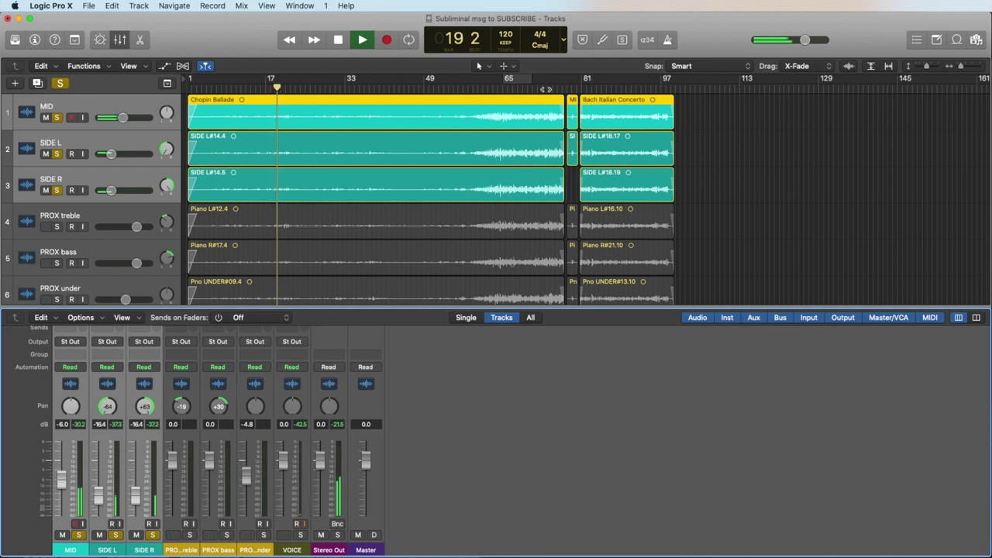
click(506, 85)
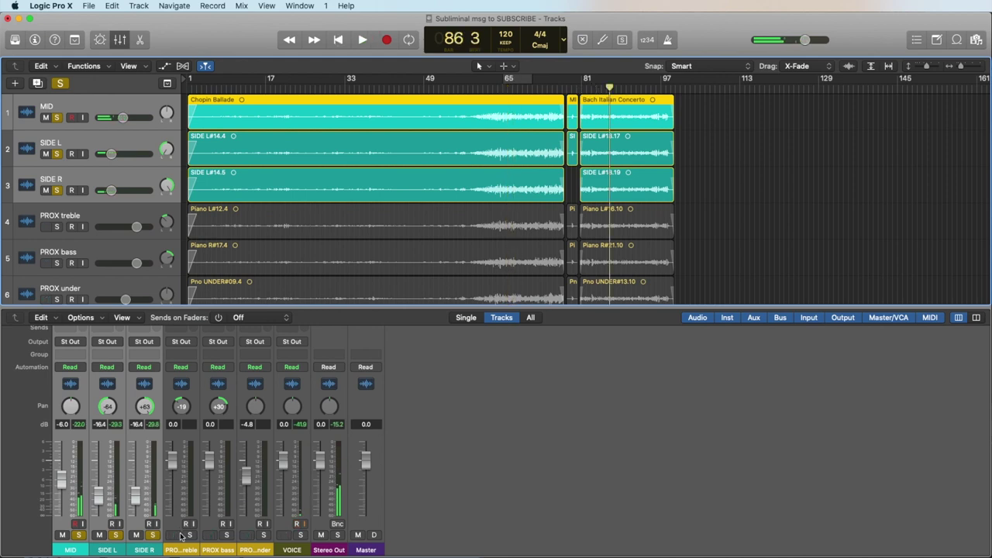
click(153, 535)
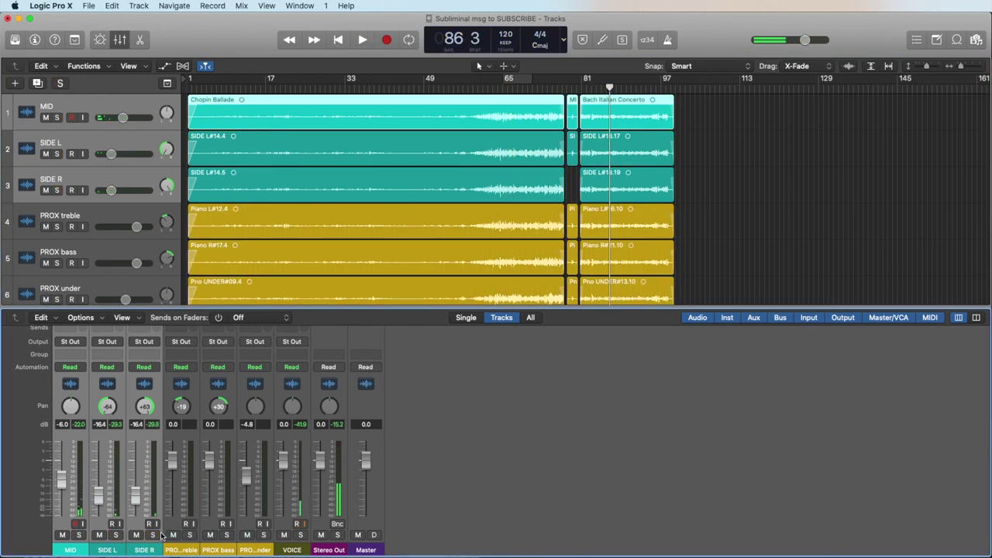
- Bypass the Gain plug-in on the Stereo Out channel and look over the Audio FX inserts of the channel strips
scroll(456, 460, up, 4)
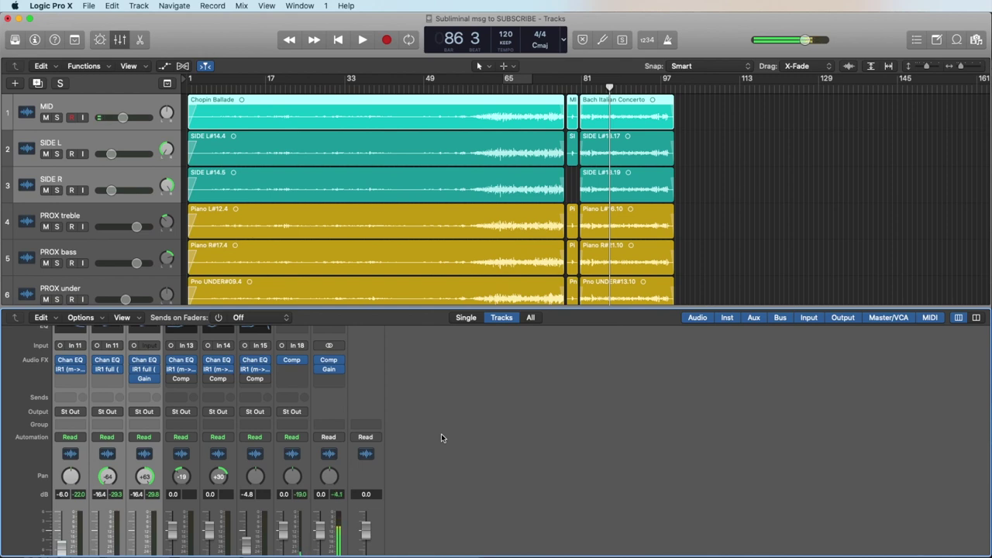
scroll(441, 438, up, 1)
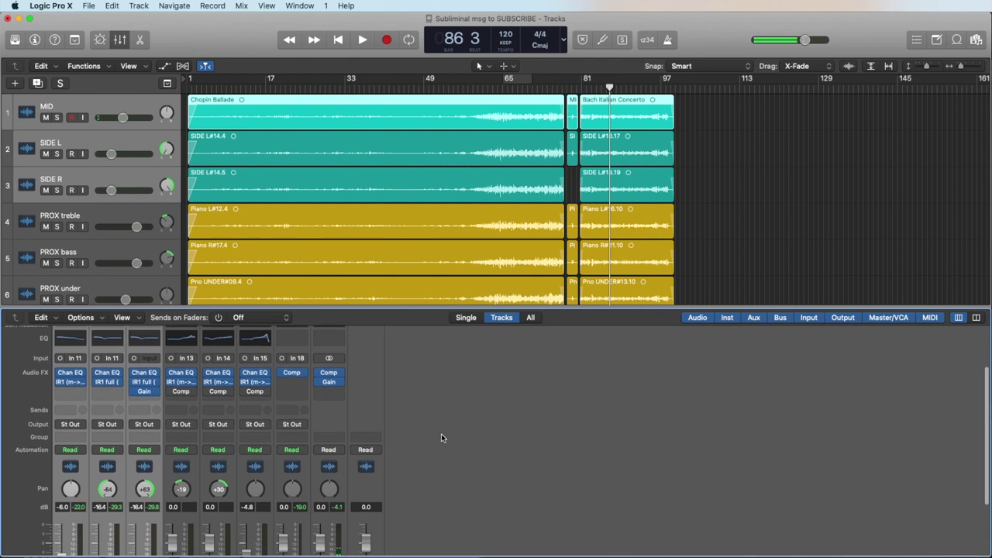
scroll(441, 438, down, 3)
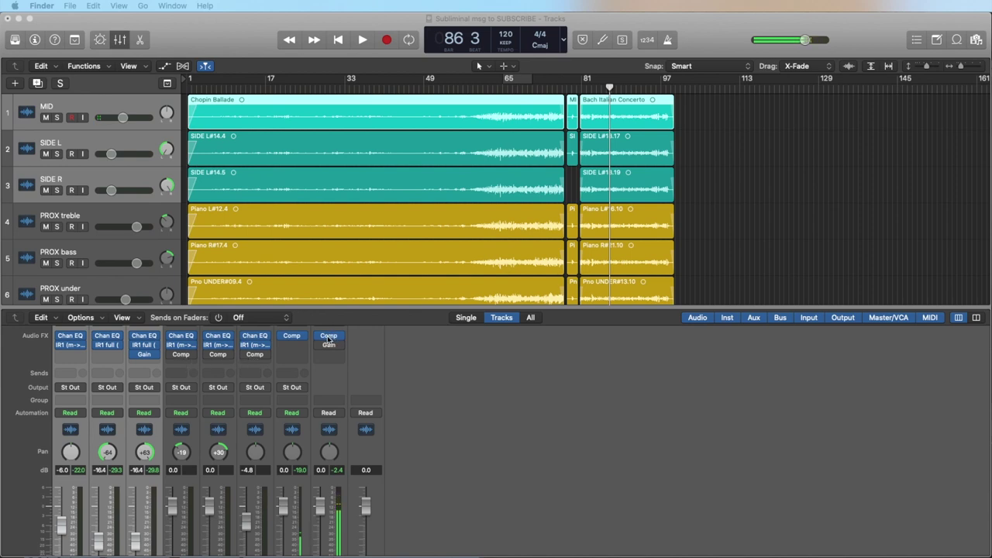
scroll(232, 426, down, 3)
scroll(176, 443, up, 5)
scroll(177, 443, up, 1)
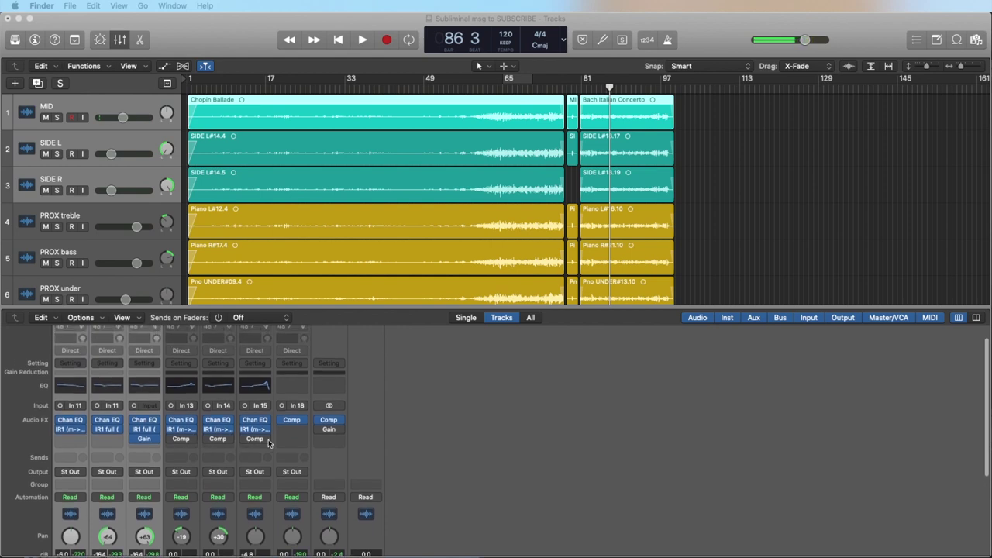
scroll(230, 440, down, 5)
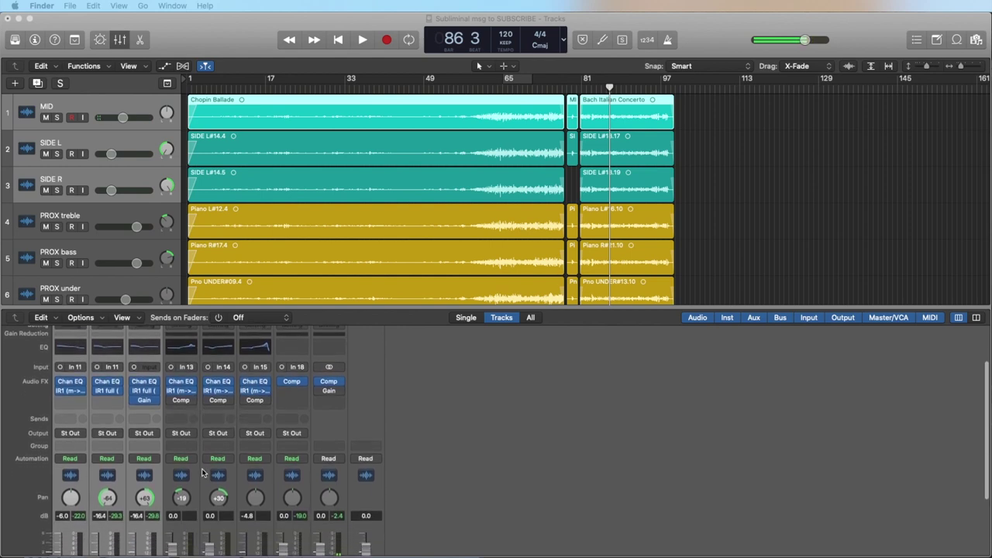
- Select the three PROX channels and inspect the PROX treble track's Compressor settings, closing the plug-in window when done
click(192, 484)
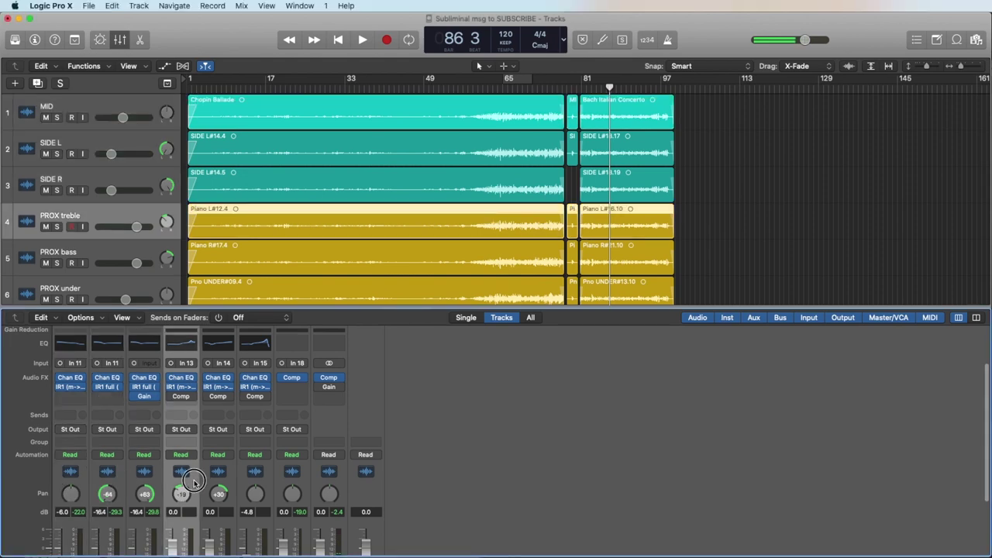
click(181, 398)
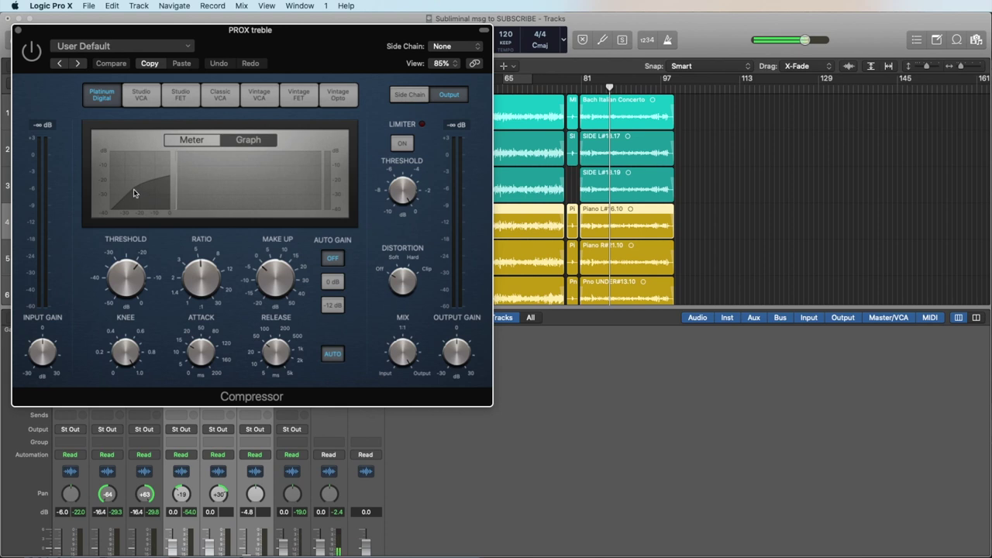
mouse_move(136, 282)
click(18, 29)
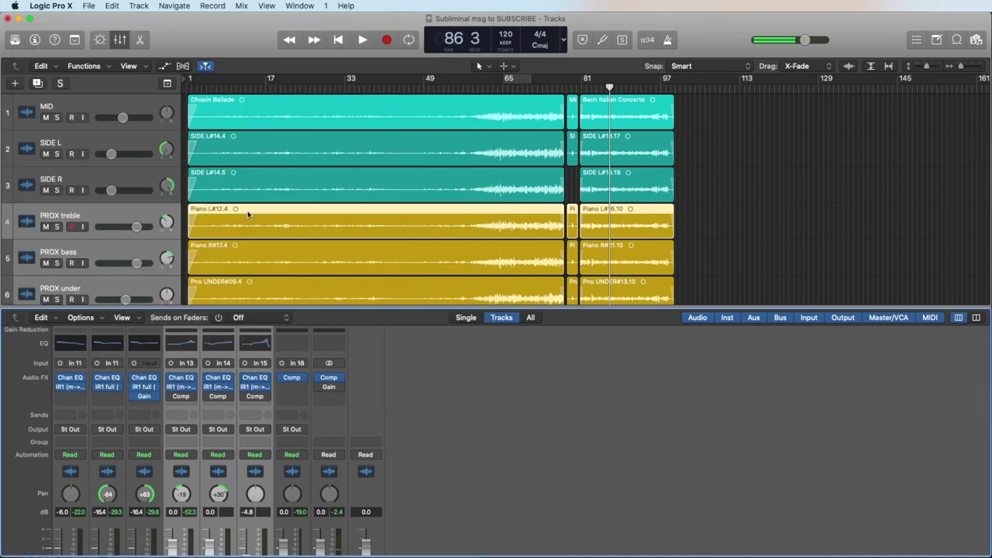
- Turn on cycle mode for the range starting at bar 65 and play the full mix with the PROX compressors bypassed
scroll(240, 341, down, 3)
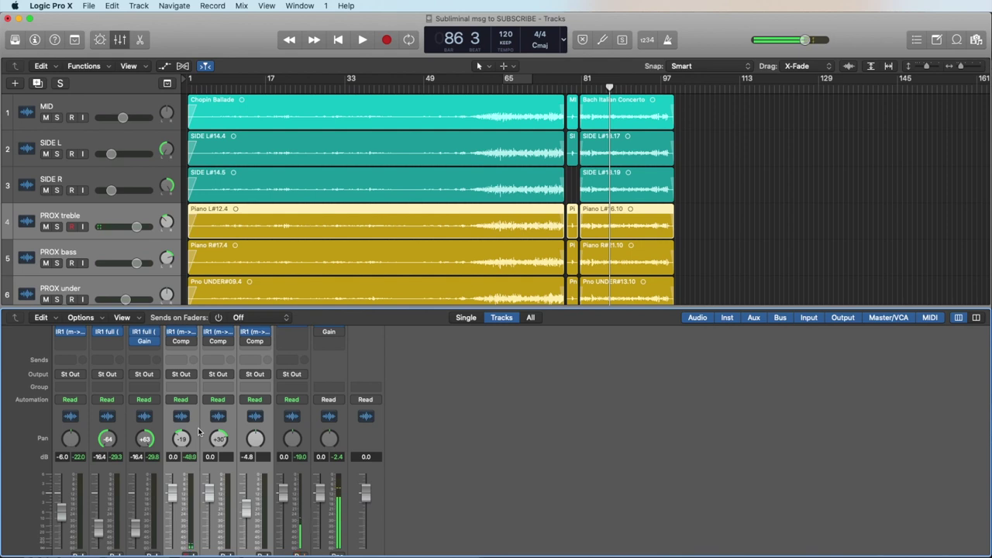
scroll(196, 426, up, 1)
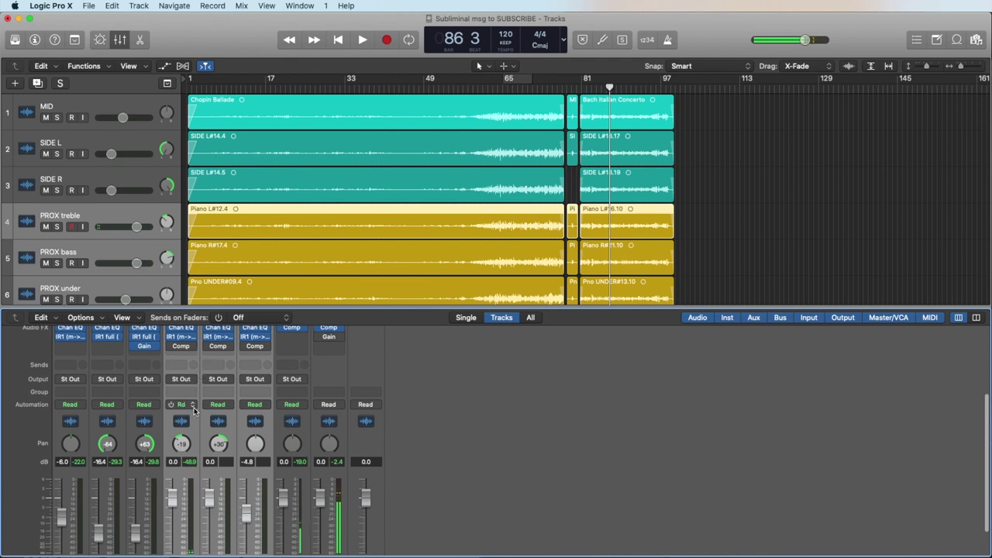
drag(255, 345, 180, 346)
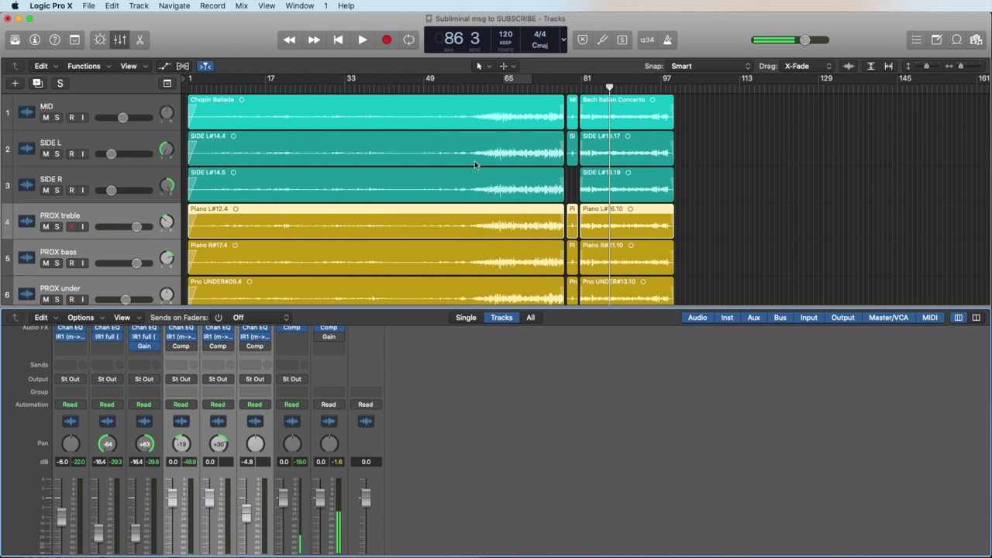
click(516, 82)
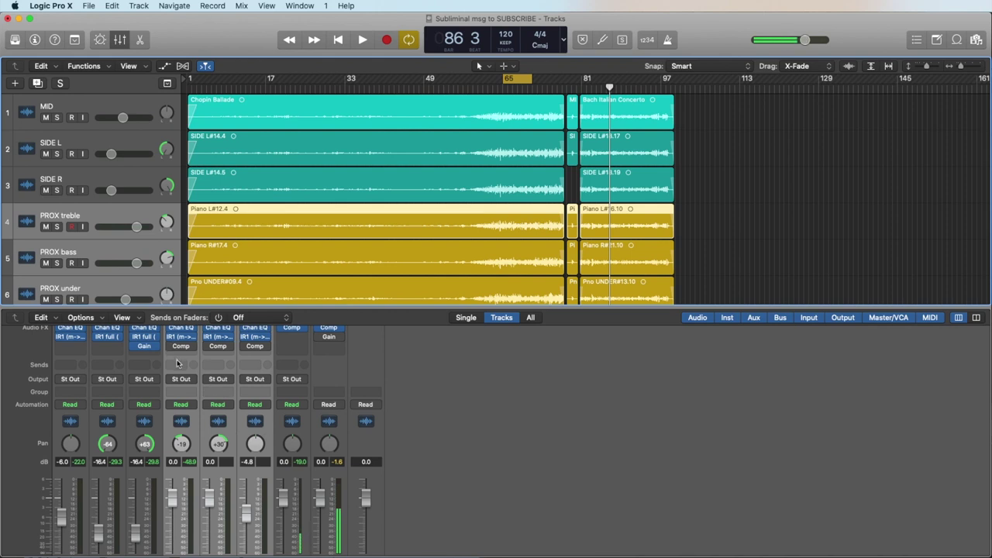
mouse_move(178, 350)
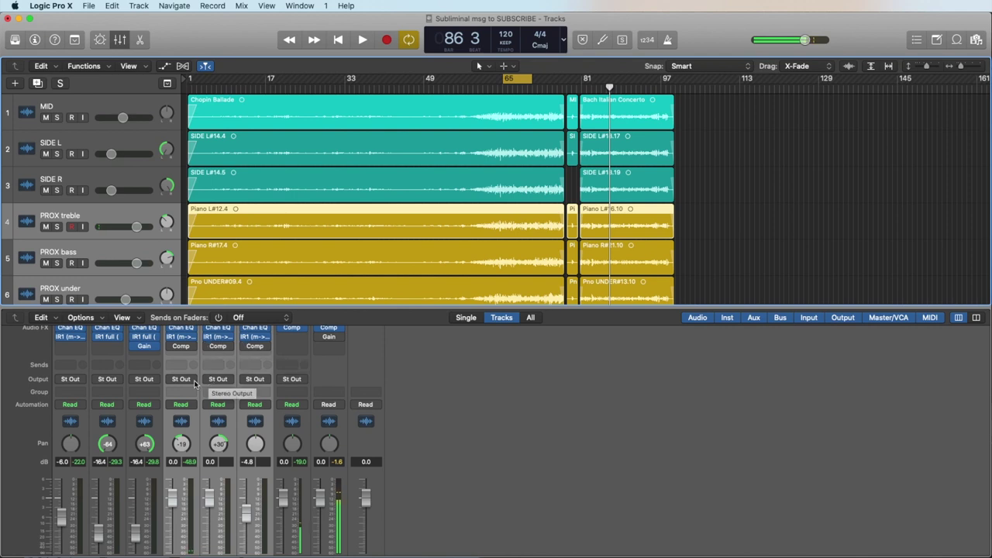
key(space)
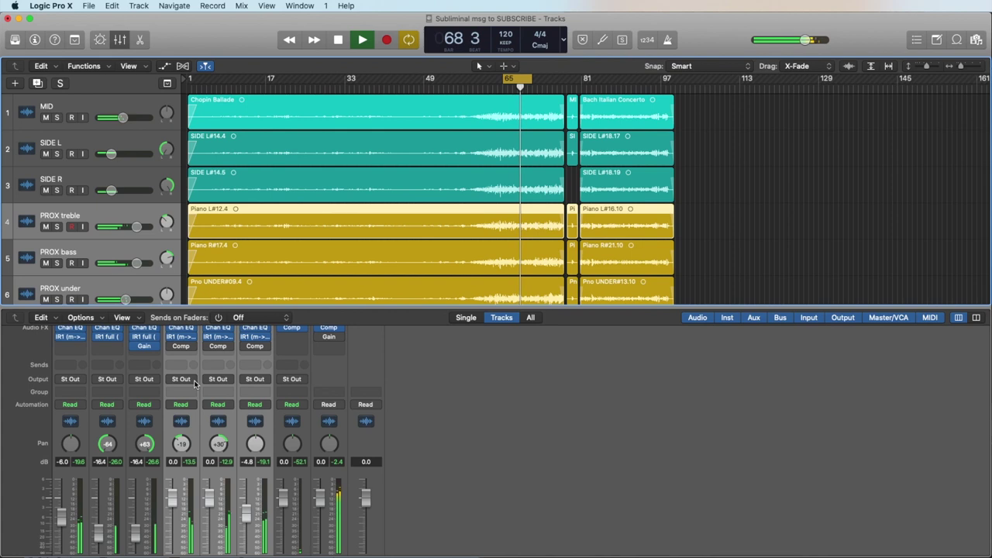
key(space)
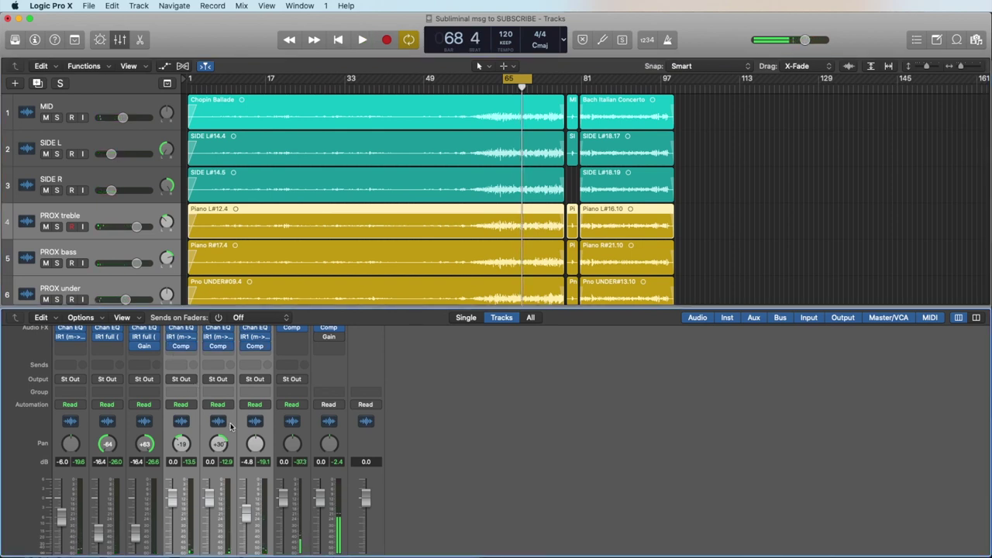
- Enable the Compressor on the three PROX tracks and replay the cycled passage to hear the difference
key(space)
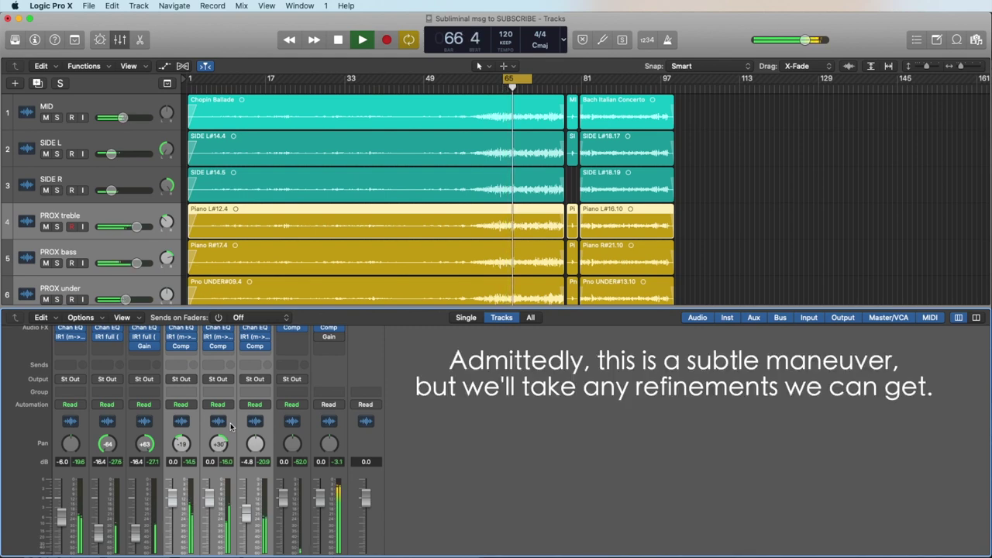
key(space)
key(space)
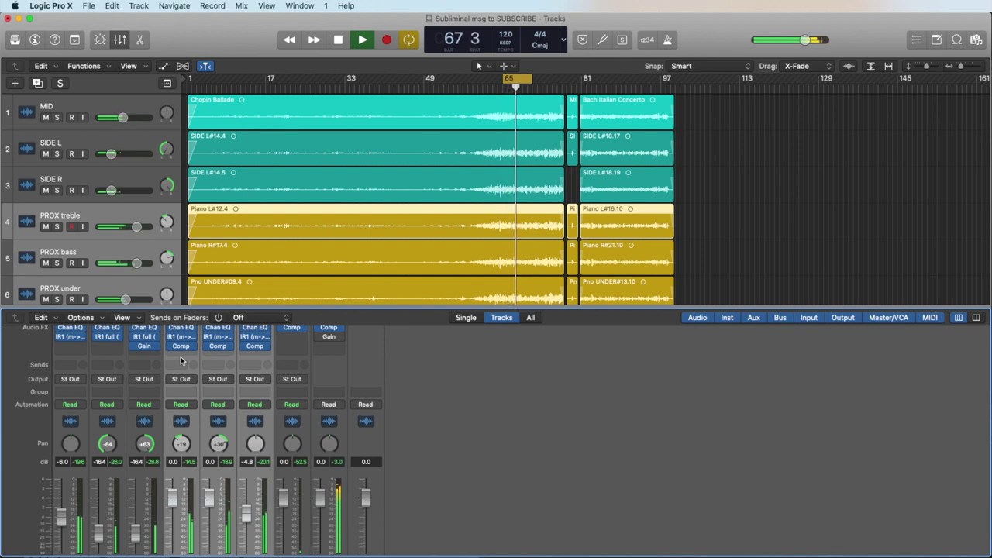
key(space)
- Inspect the Stereo Out channel's Compressor with the GCS Default setting and close its window
scroll(181, 361, up, 1)
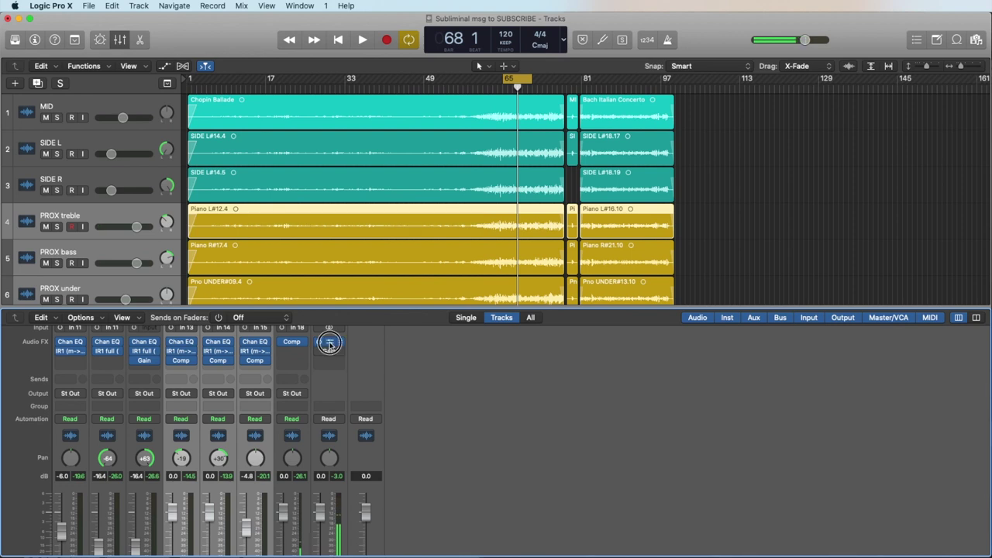
click(329, 343)
key(space)
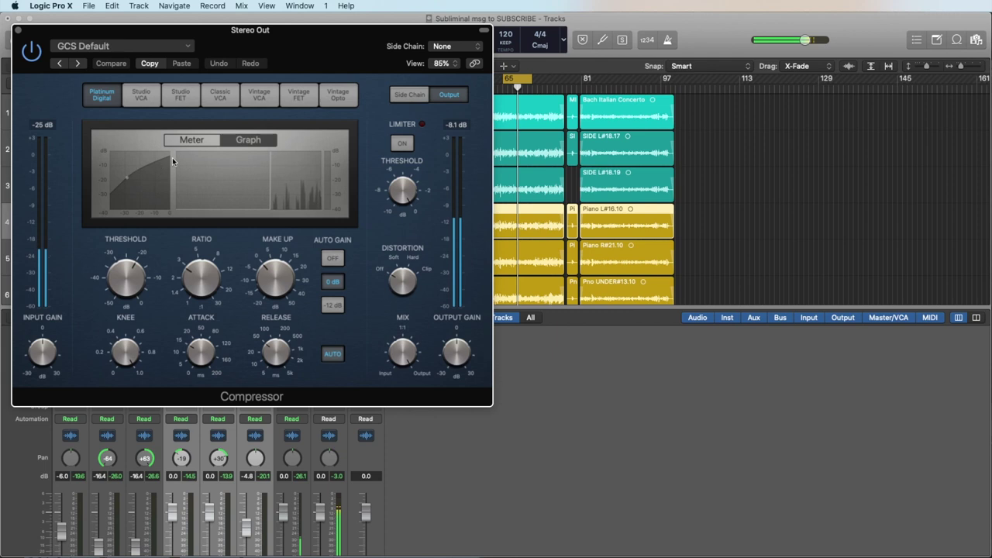
mouse_move(298, 281)
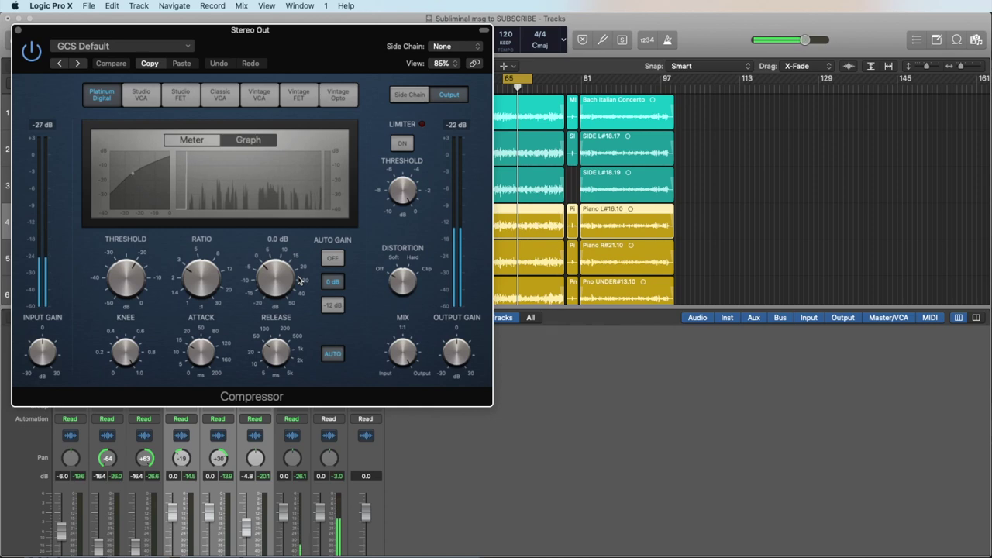
click(17, 30)
- Turn off cycle mode and solo the PROX treble, PROX bass and PROX under tracks together
scroll(461, 381, down, 3)
scroll(461, 381, down, 5)
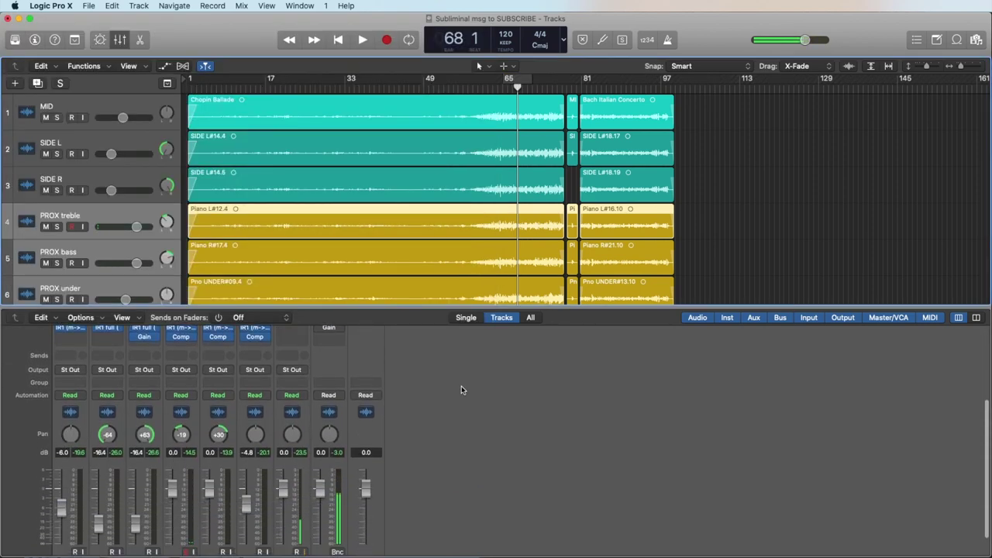
scroll(461, 388, down, 1)
scroll(463, 388, down, 1)
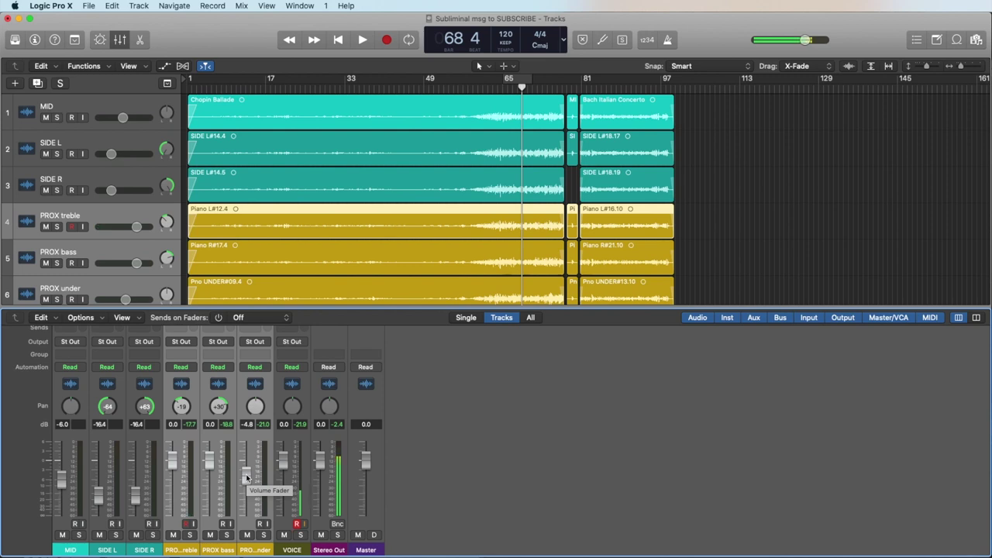
scroll(247, 479, up, 3)
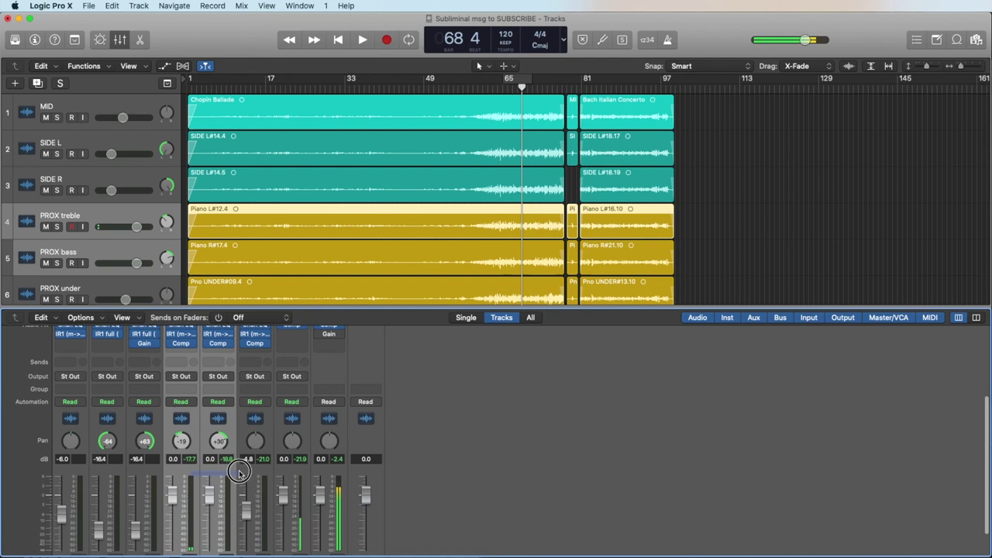
scroll(186, 465, up, 3)
scroll(174, 434, up, 1)
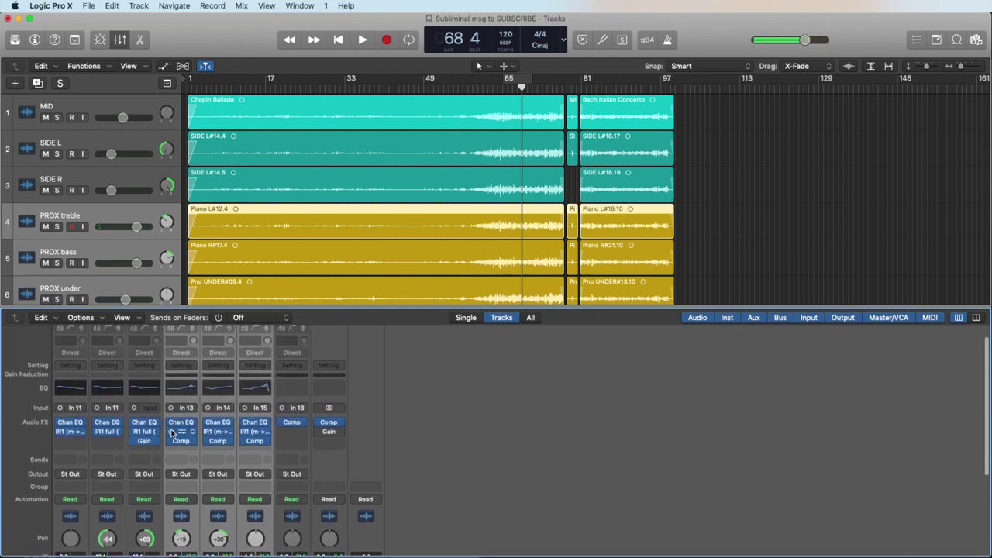
scroll(253, 487, down, 5)
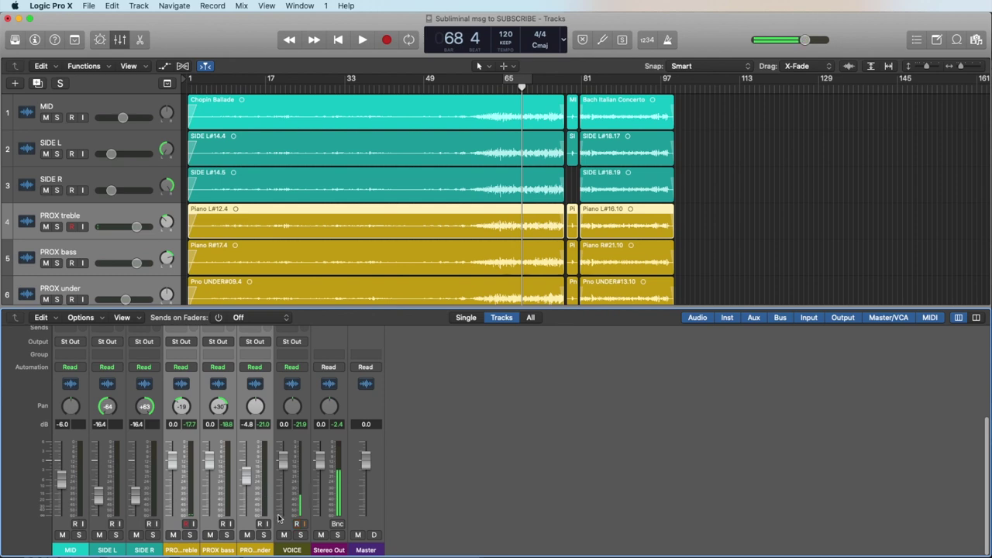
click(262, 534)
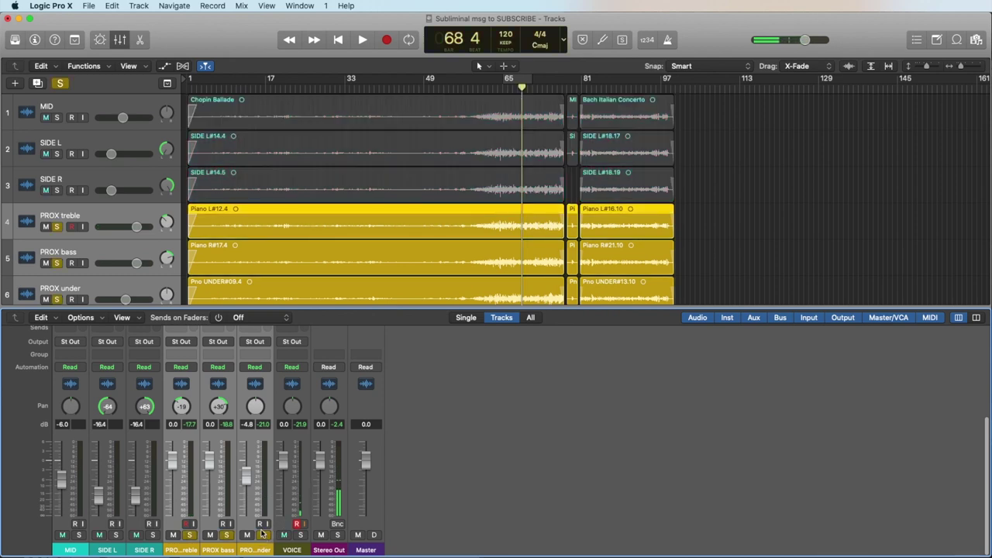
- Play the soloed PROX tracks while raising the PROX under fader to about -0.4 dB and lowering it to -6.0 dB
key(space)
click(267, 82)
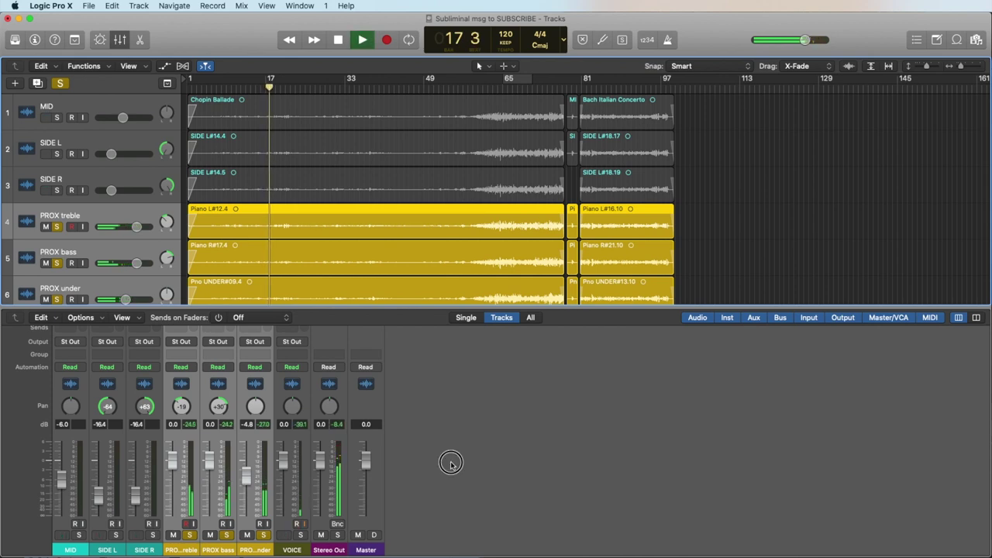
click(246, 475)
drag(246, 475, 250, 453)
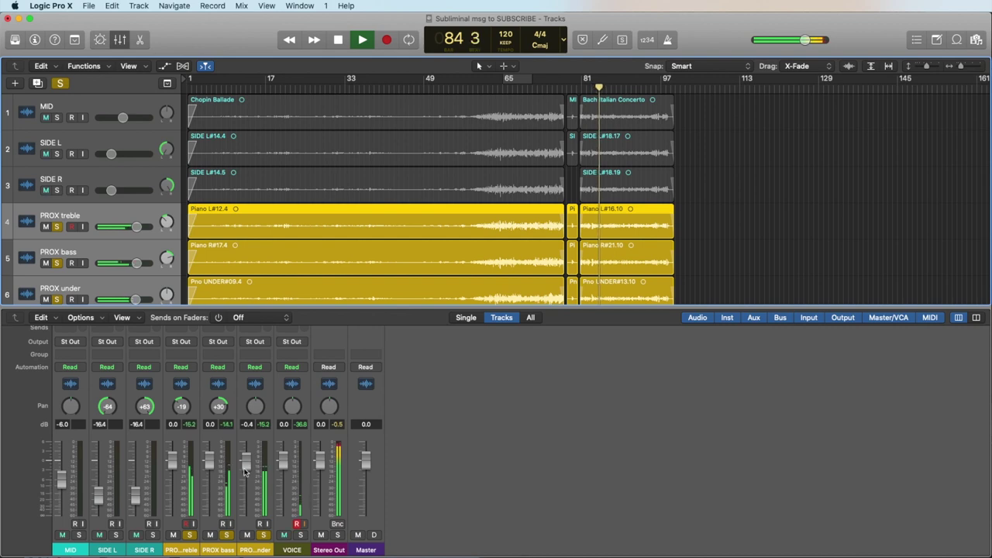
drag(246, 463, 247, 487)
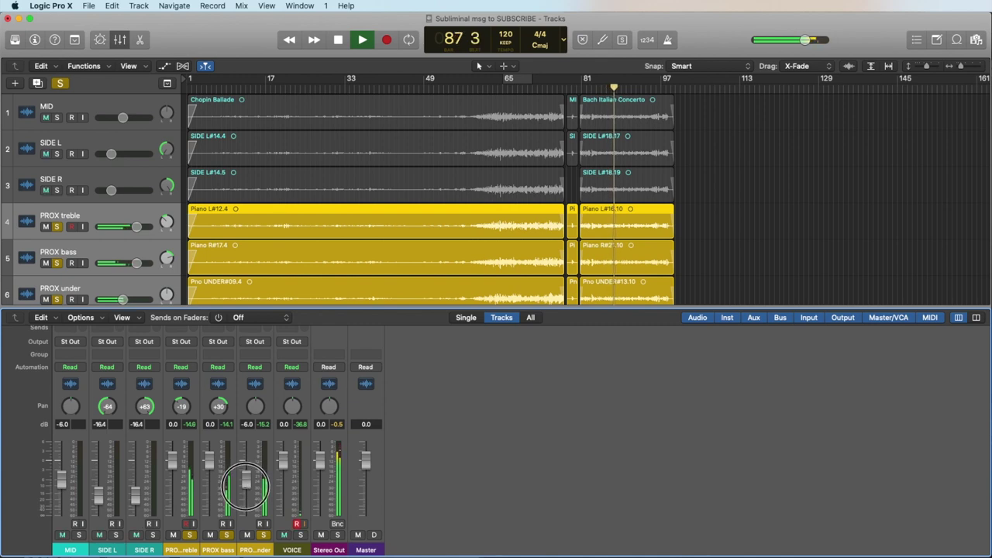
click(262, 537)
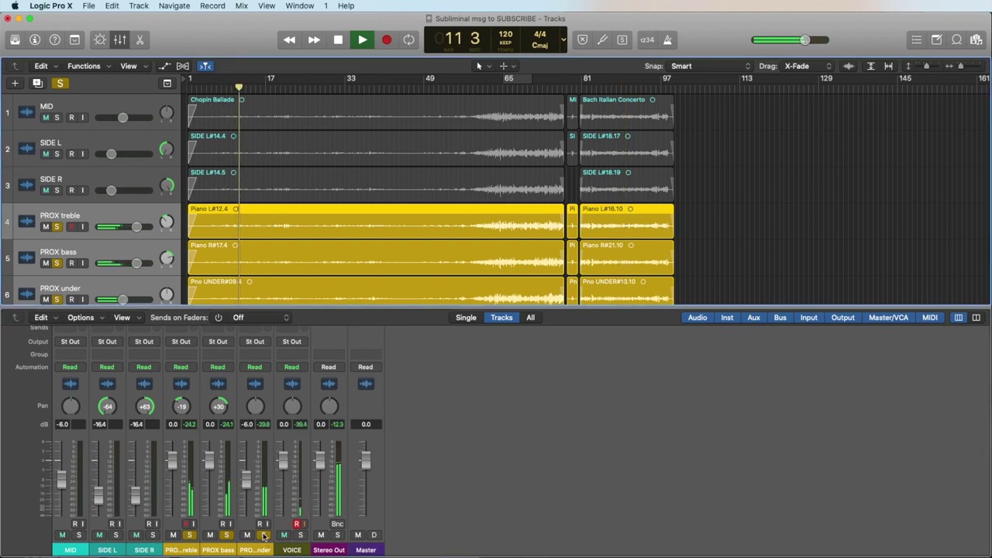
- Compare the PROX treble and bass mics with and without PROX under by toggling the PROX under solo during playback
click(263, 535)
click(263, 535)
click(264, 535)
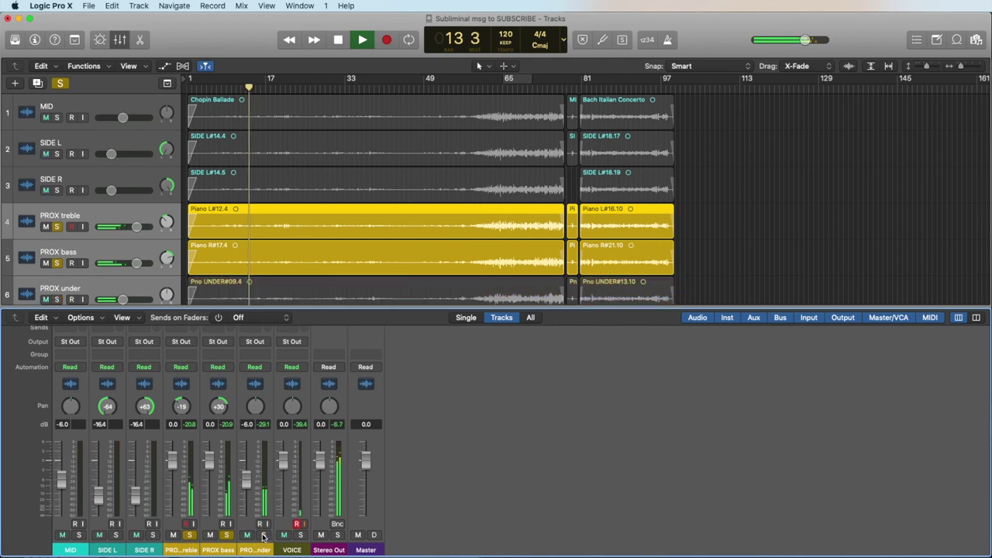
click(263, 535)
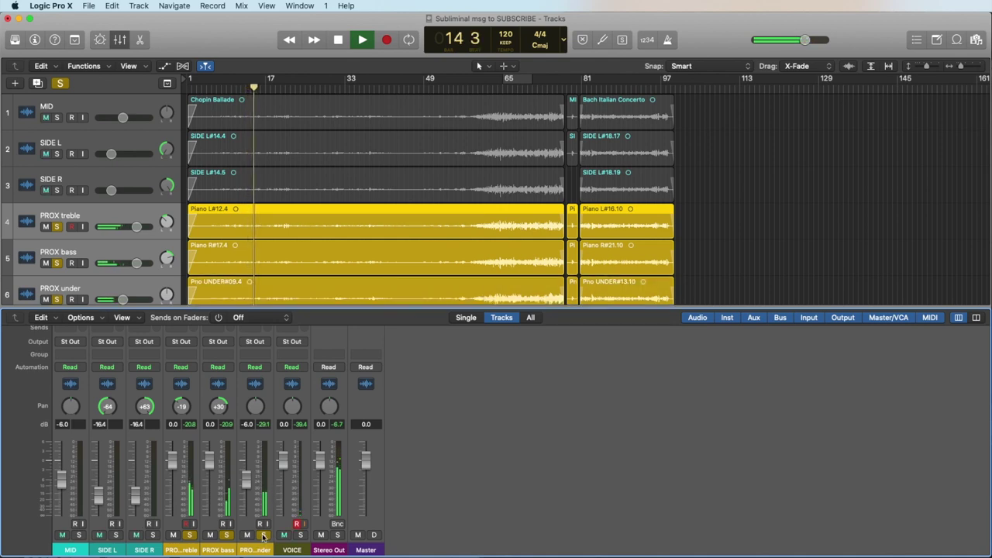
click(264, 535)
click(264, 535)
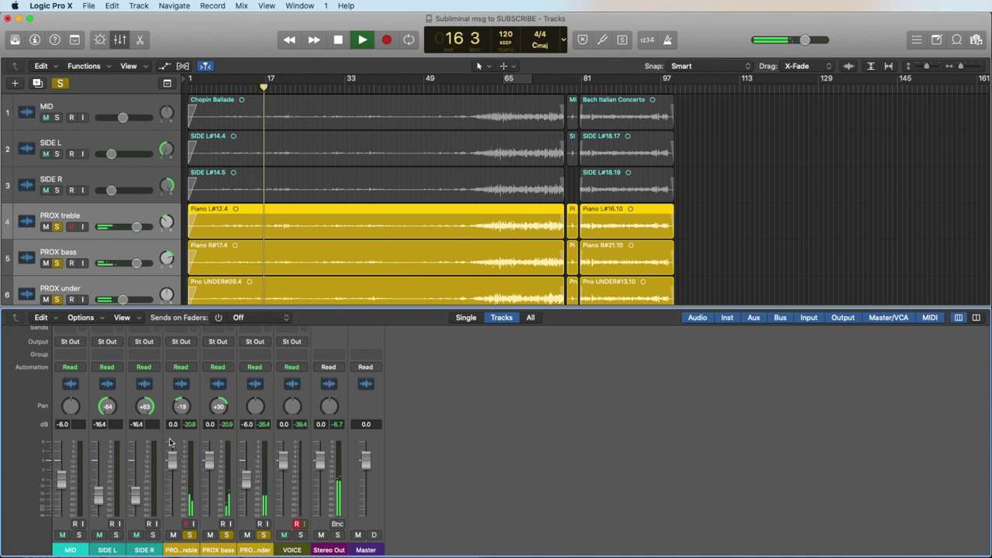
click(261, 535)
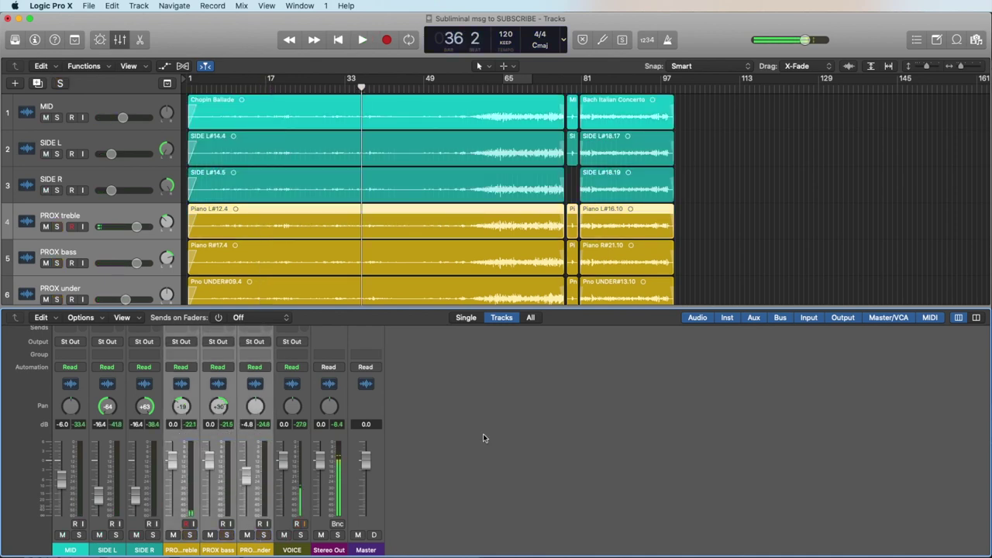
- Play the Chopin Ballade from bar 8 and raise the grouped MID, SIDE L and SIDE R faders to 0.0 dB on MID
click(483, 438)
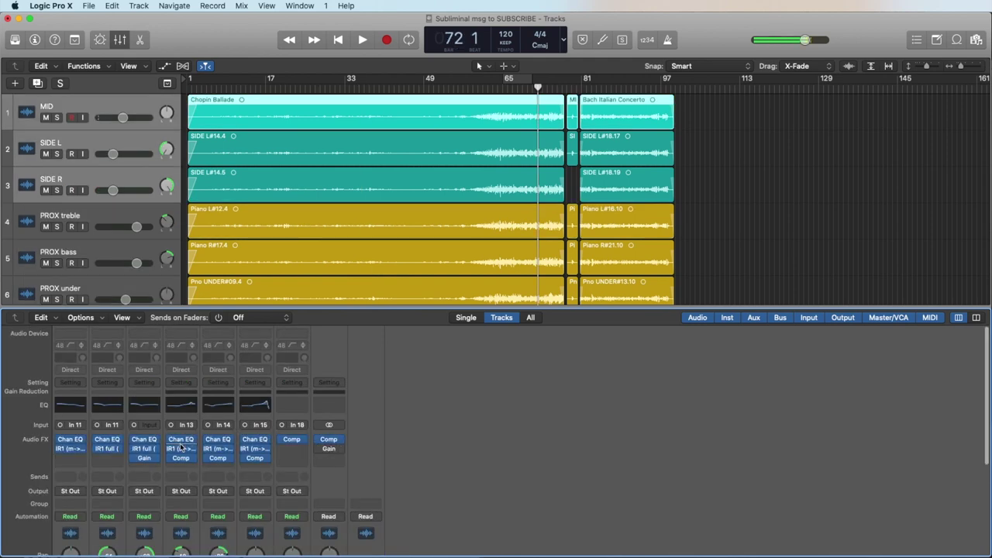
scroll(252, 452, down, 5)
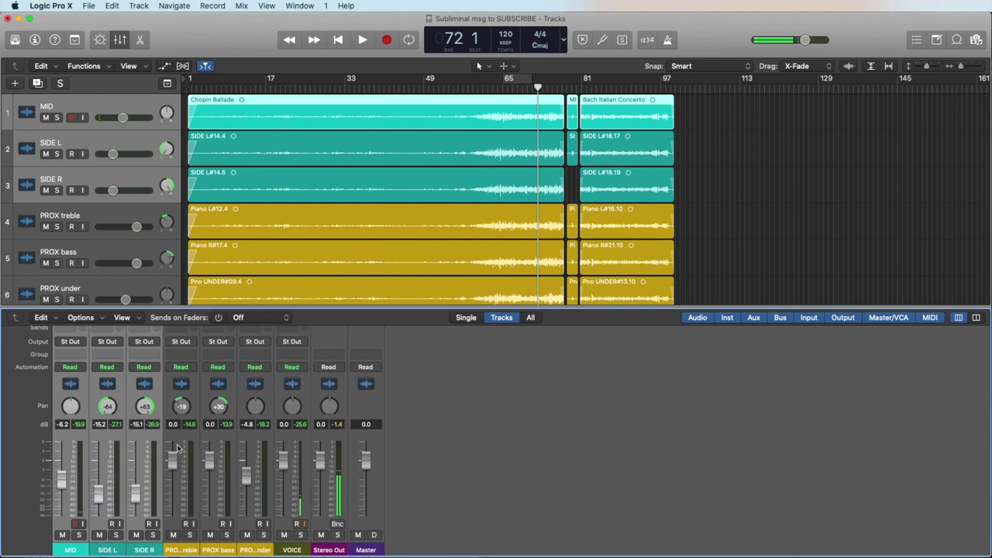
click(222, 85)
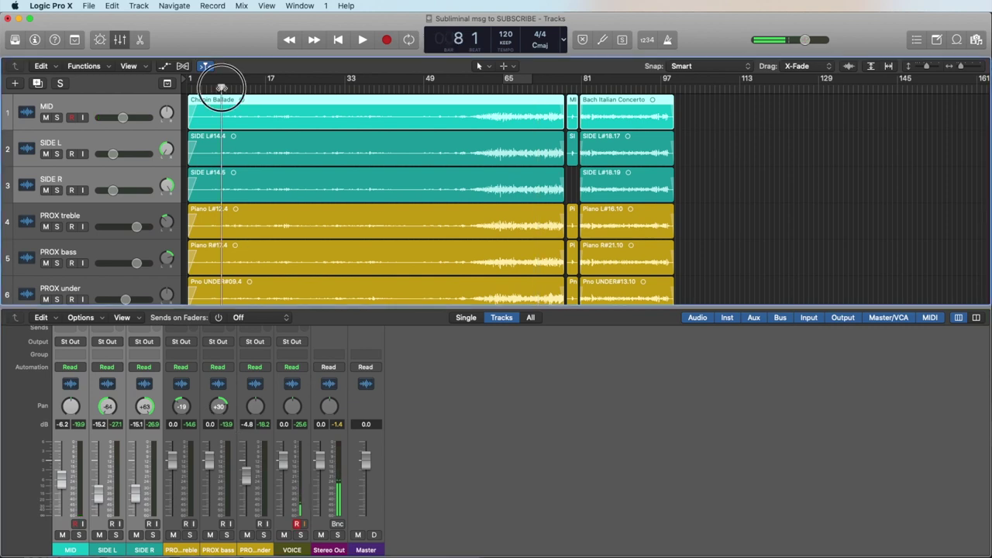
key(space)
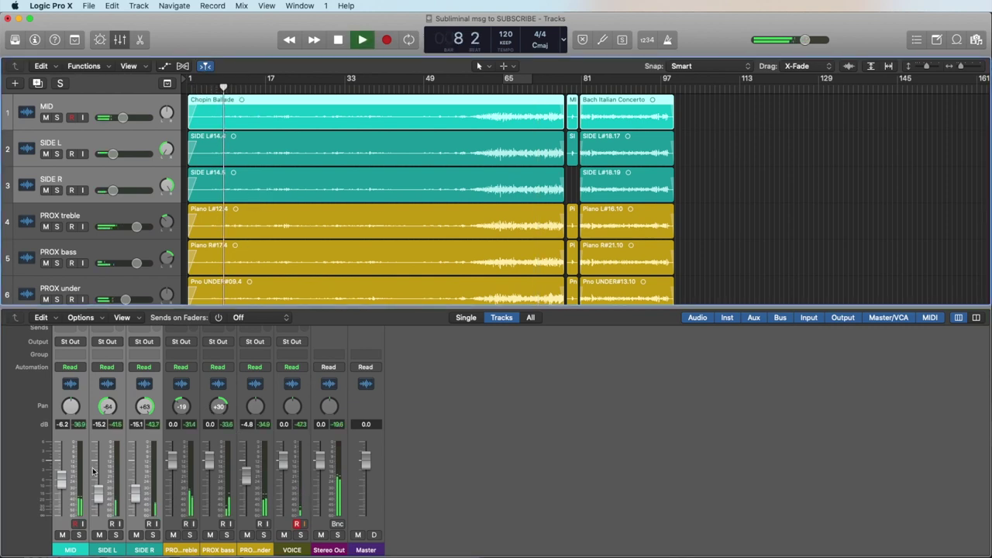
drag(62, 481, 68, 442)
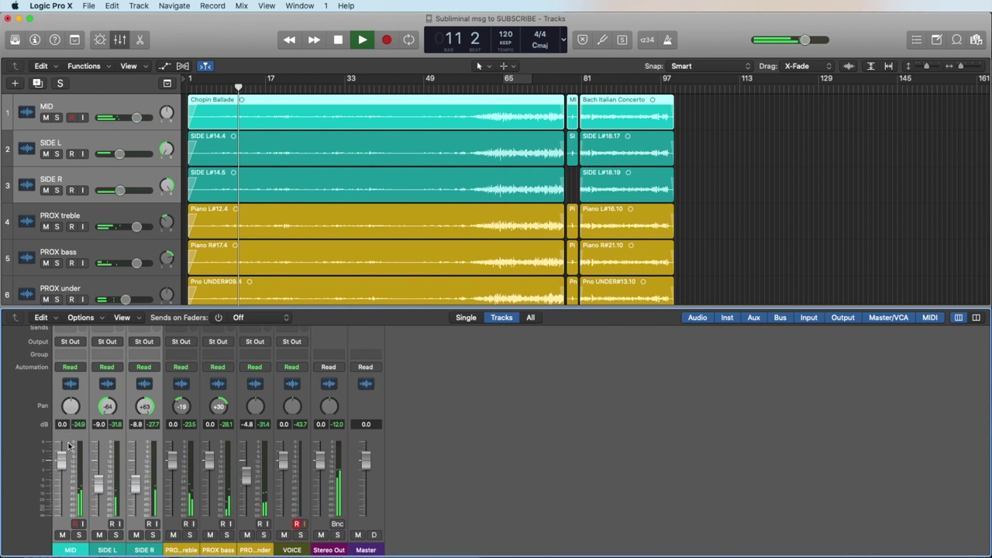
- Audition bar 67 and bar 85, lowering the grouped MID and SIDE faders until MID is at -6.0 dB
click(516, 90)
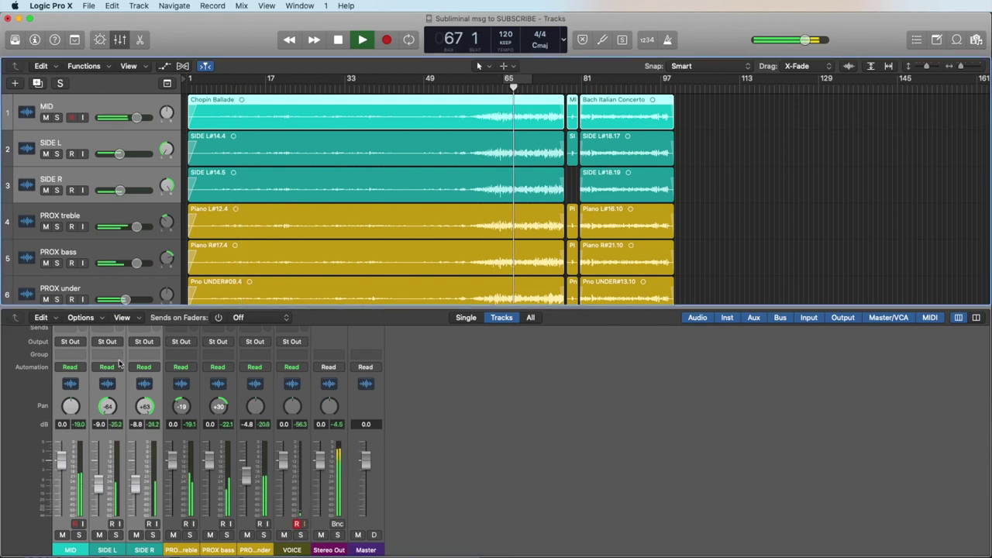
mouse_move(60, 463)
mouse_down()
mouse_move(56, 503)
mouse_move(58, 474)
mouse_up()
click(603, 84)
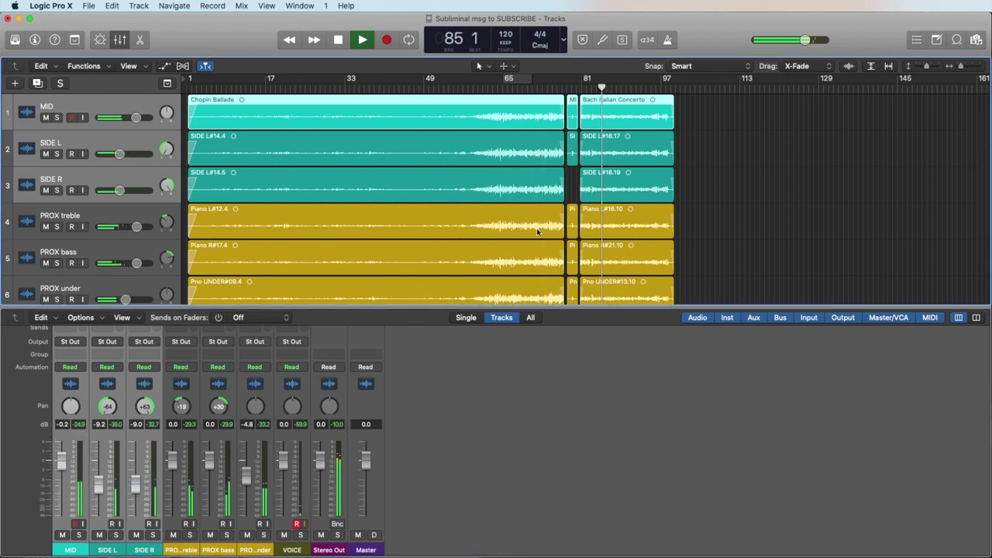
click(62, 464)
drag(62, 464, 58, 498)
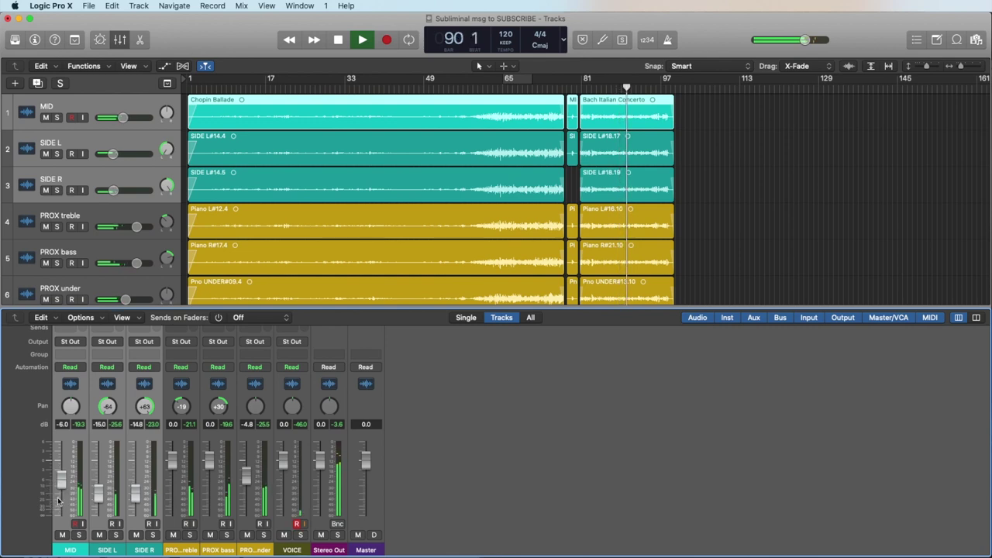
- Select only the SIDE L and SIDE R channels and toggle their mutes together while the Bach Italian Concerto plays
click(122, 442)
click(99, 535)
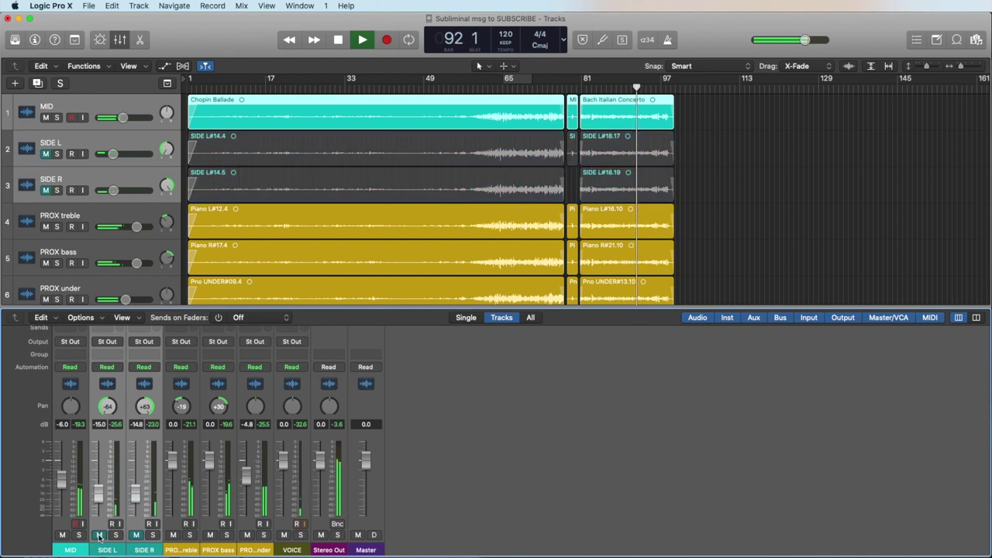
click(98, 535)
click(99, 535)
click(98, 535)
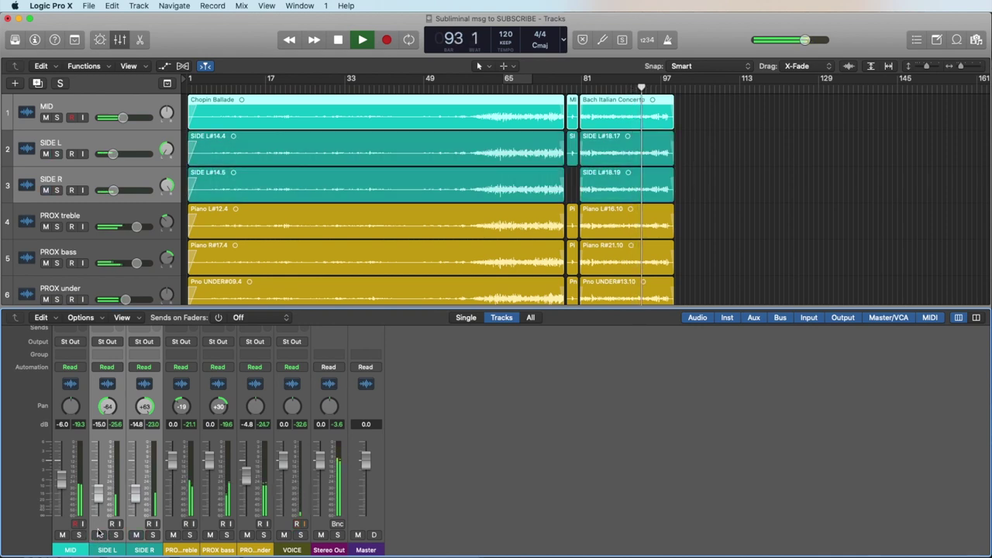
- Play the Chopin Ballade from bar 24 and compare it with the two SIDE tracks muted and unmuted
click(302, 82)
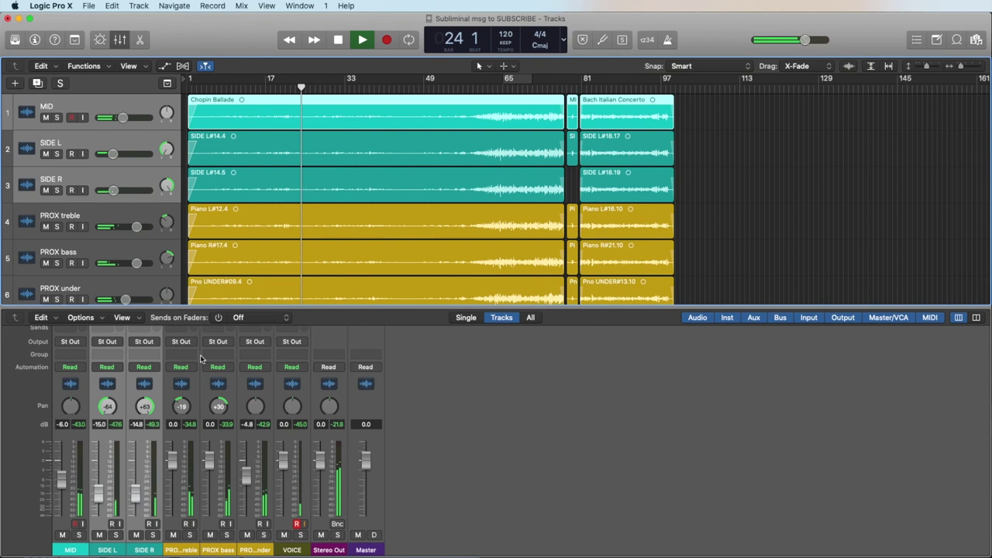
click(98, 535)
click(98, 535)
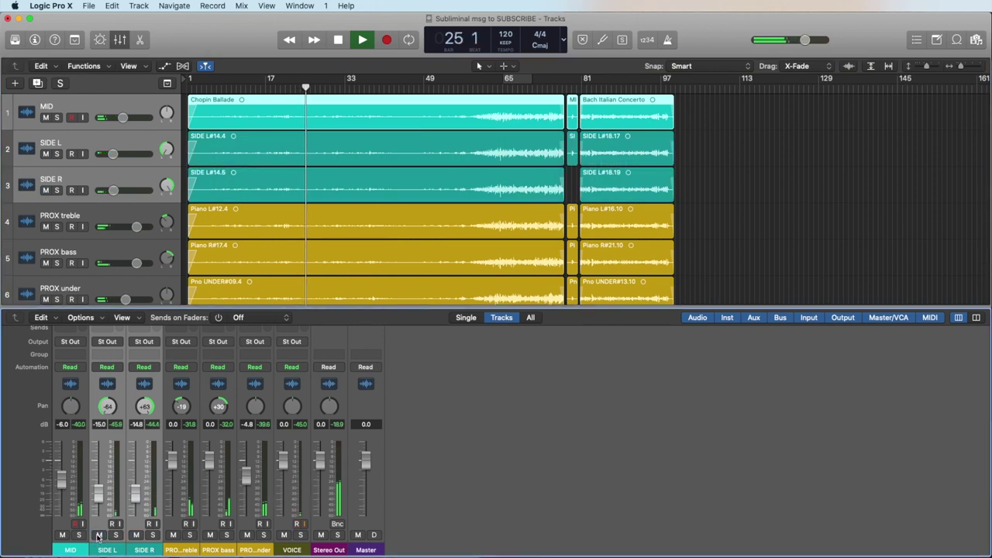
click(99, 534)
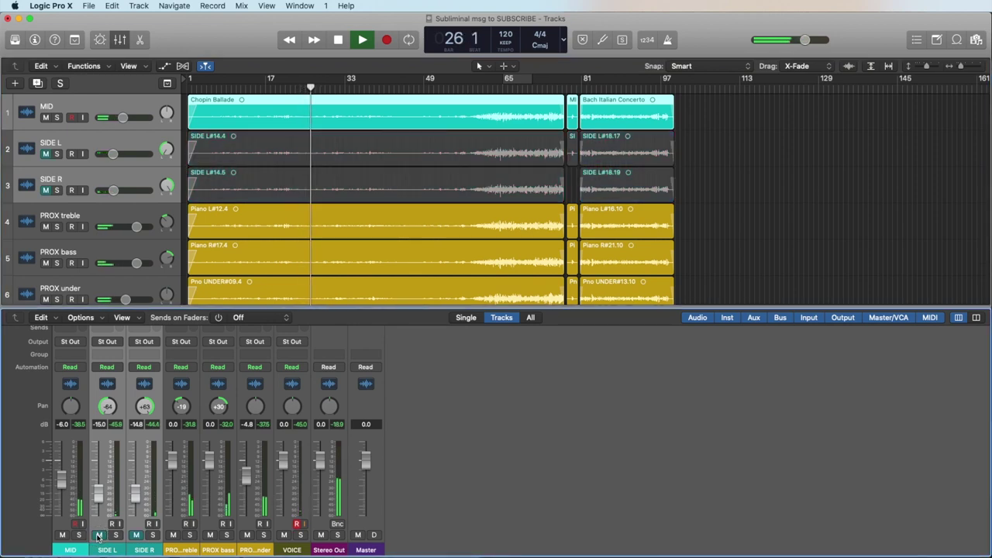
click(98, 535)
- Toggle the SIDE mutes in the Chopin Ballade's loud passage near bar 65, leave them unmuted and stop playback
click(502, 82)
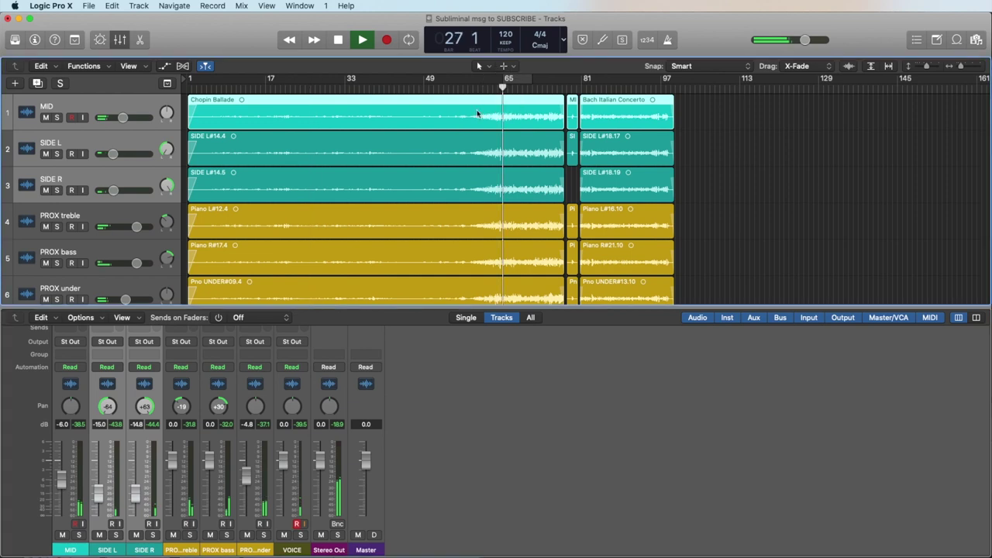
click(98, 534)
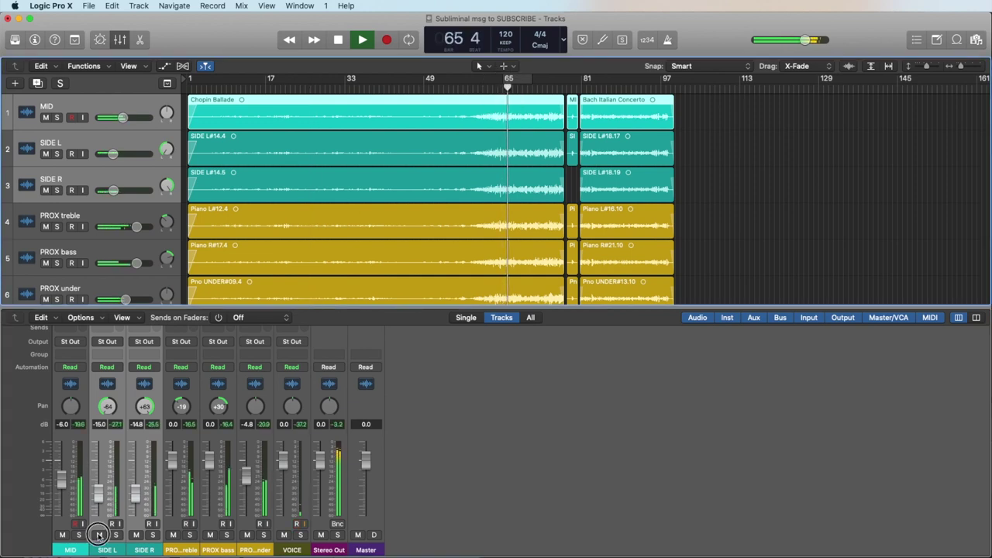
click(98, 535)
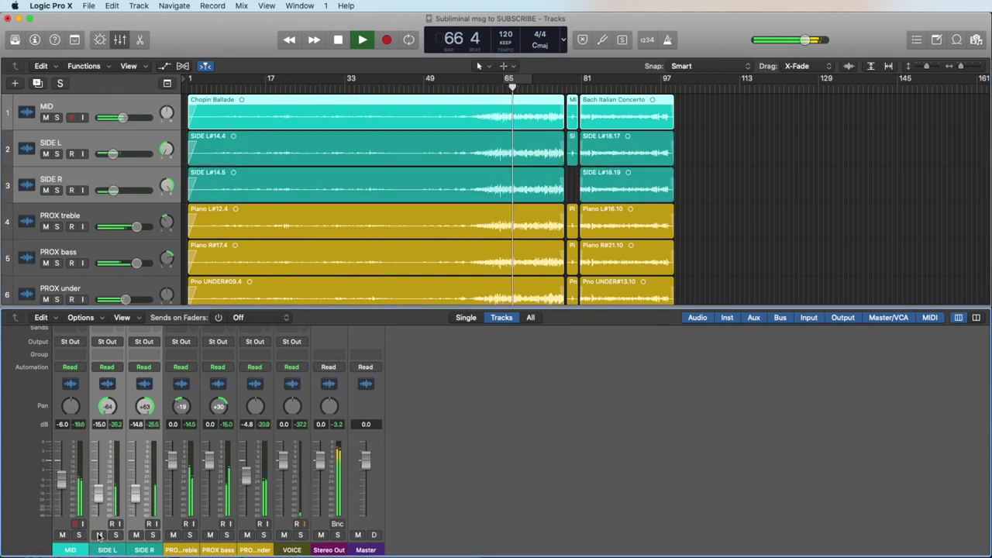
click(98, 535)
click(99, 535)
key(space)
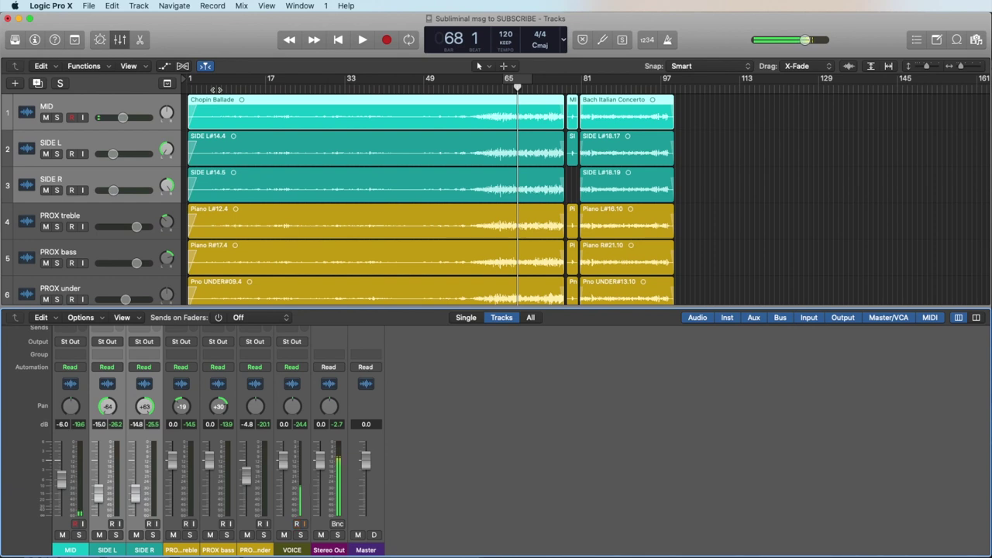
- Play the Chopin Ballade again from bar 7, repeatedly muting and unmuting SIDE L and SIDE R together
click(216, 88)
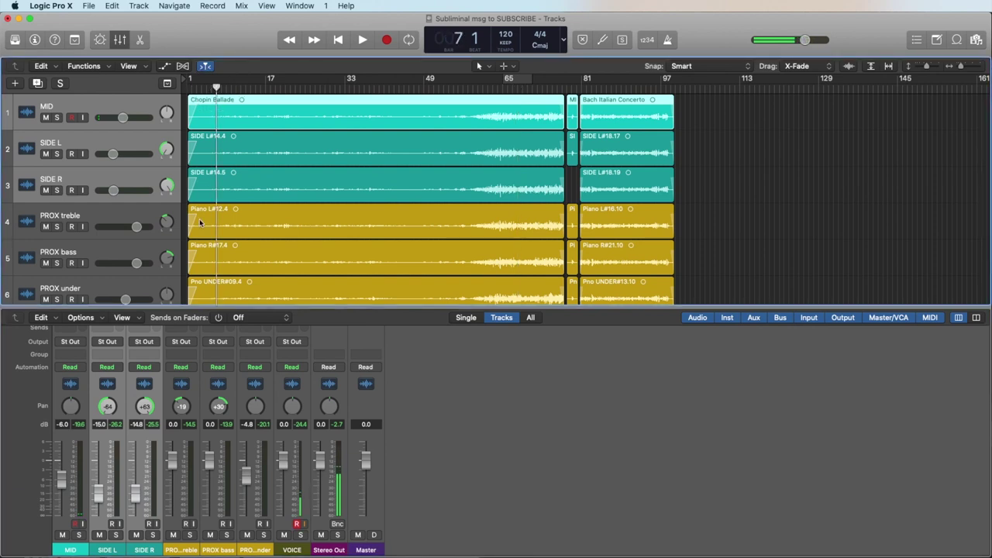
key(space)
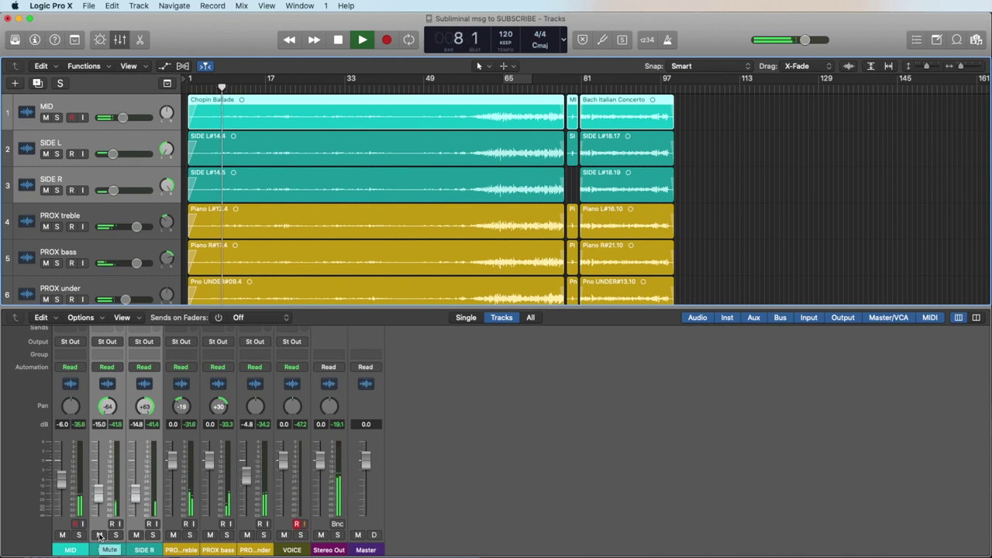
click(100, 535)
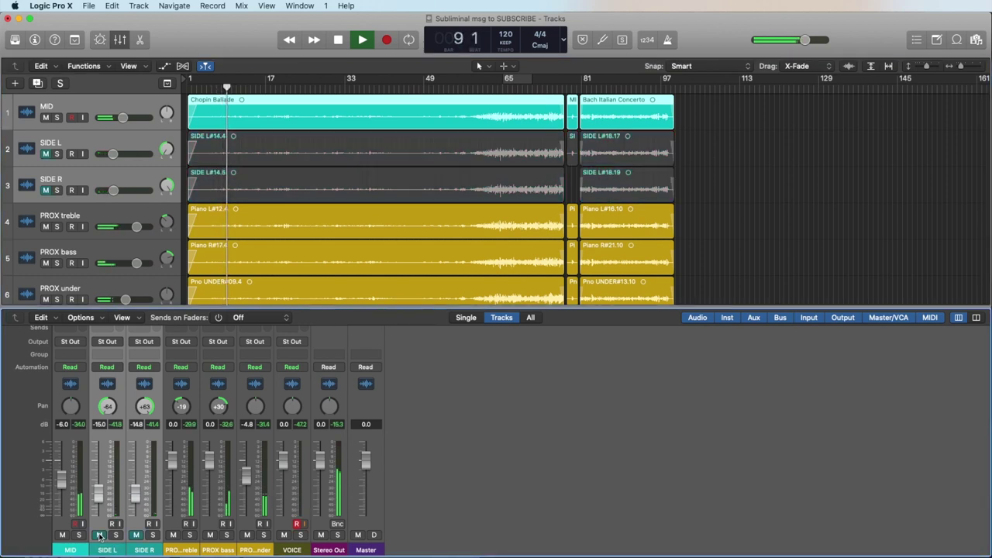
click(99, 535)
click(99, 535)
click(99, 535)
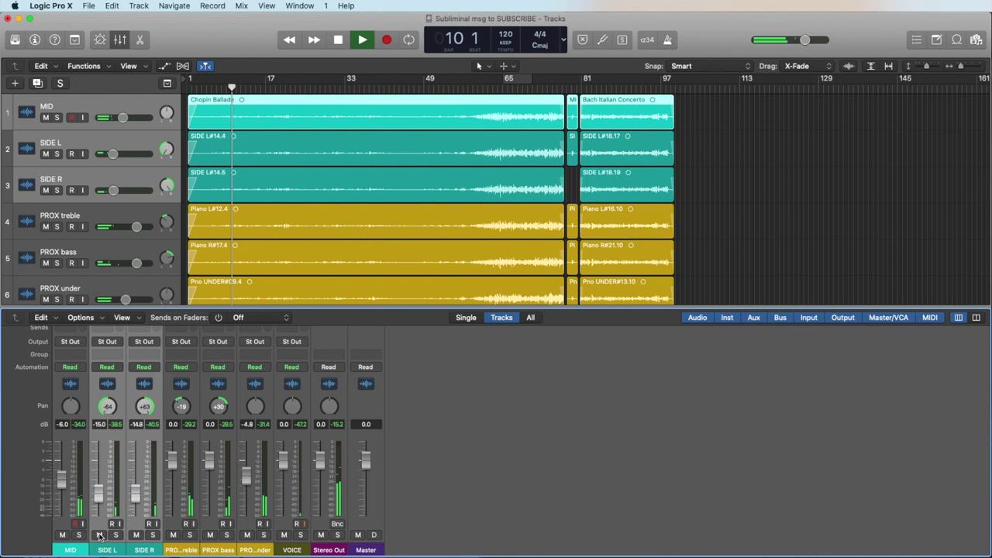
click(99, 535)
click(99, 534)
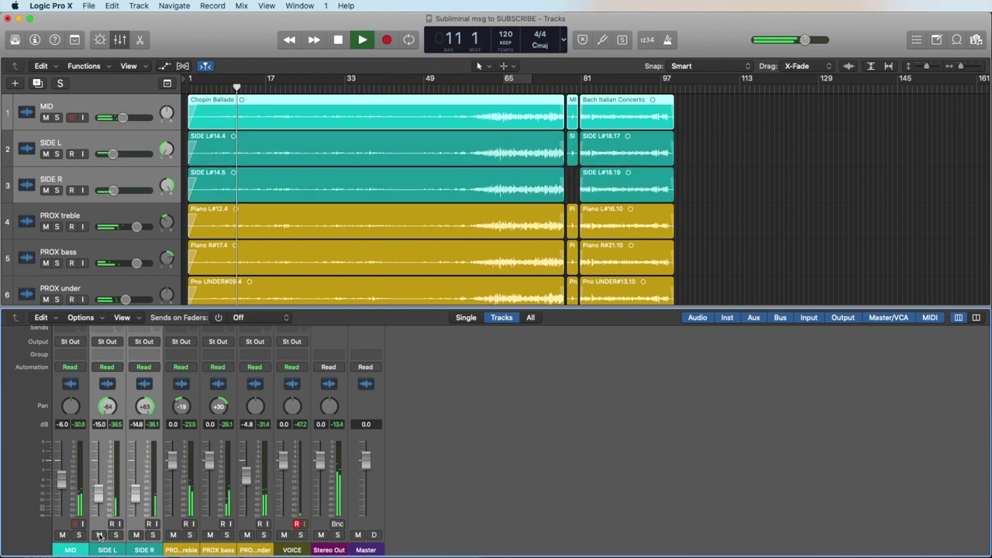
click(99, 535)
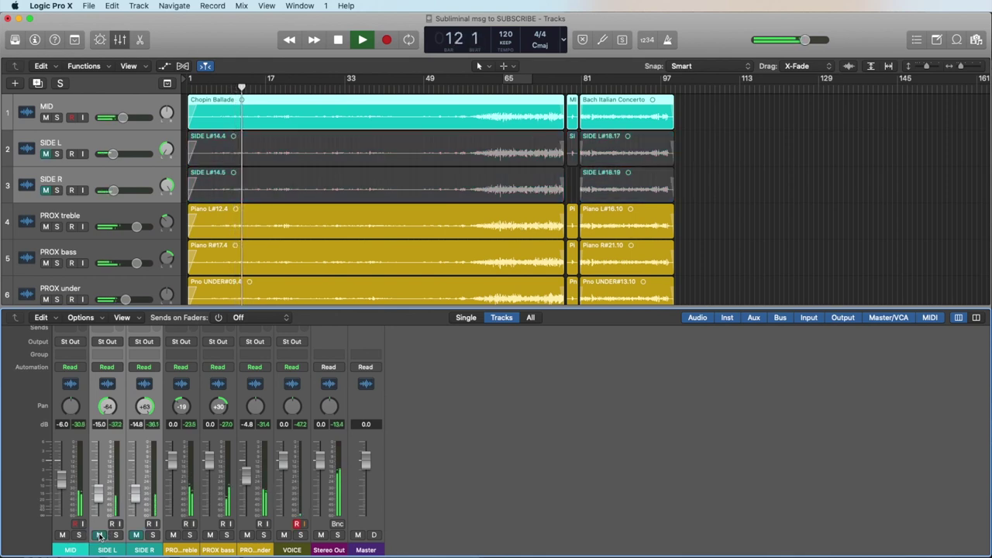
click(99, 535)
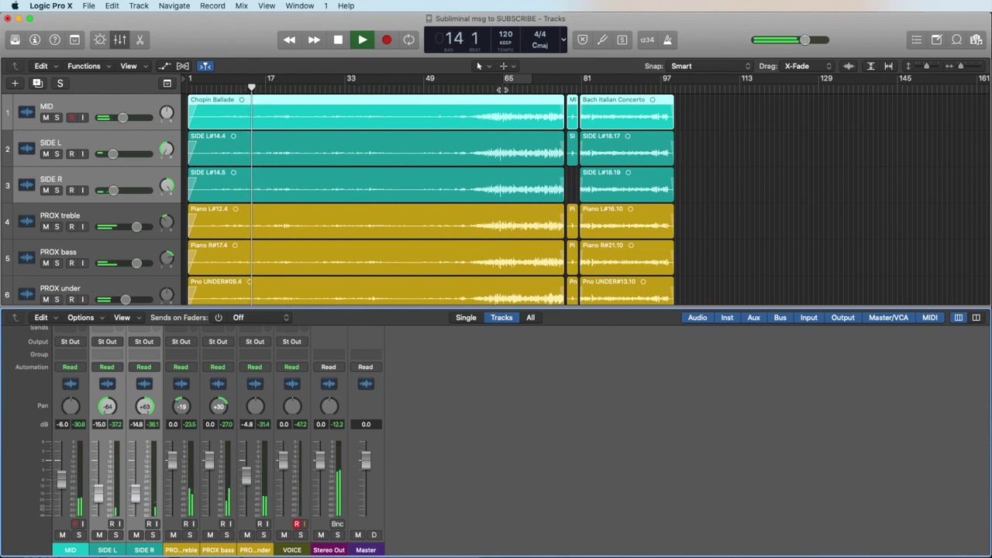
- Compare muted and unmuted SIDE tracks from bar 65 and in the Bach Italian Concerto, ending unmuted with playback stopped
click(504, 91)
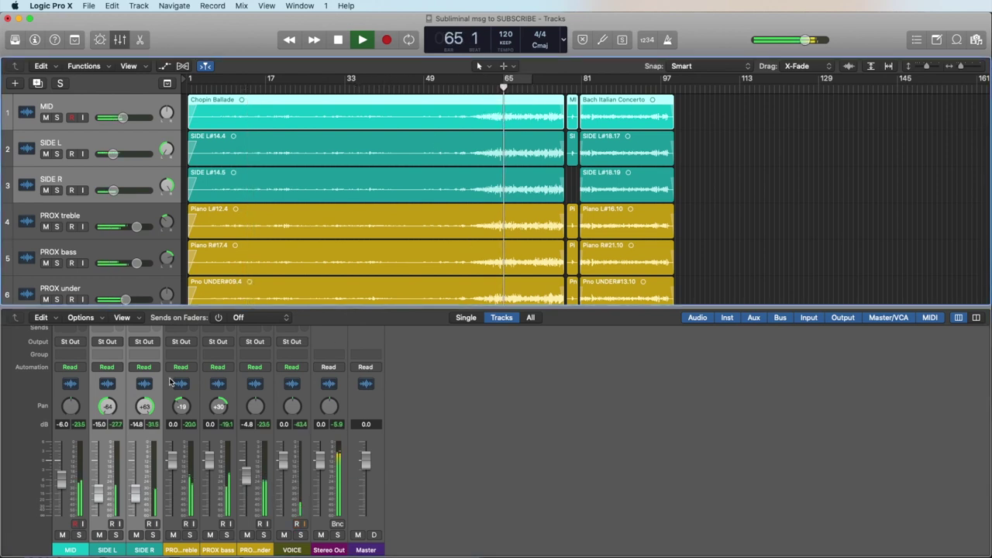
click(100, 534)
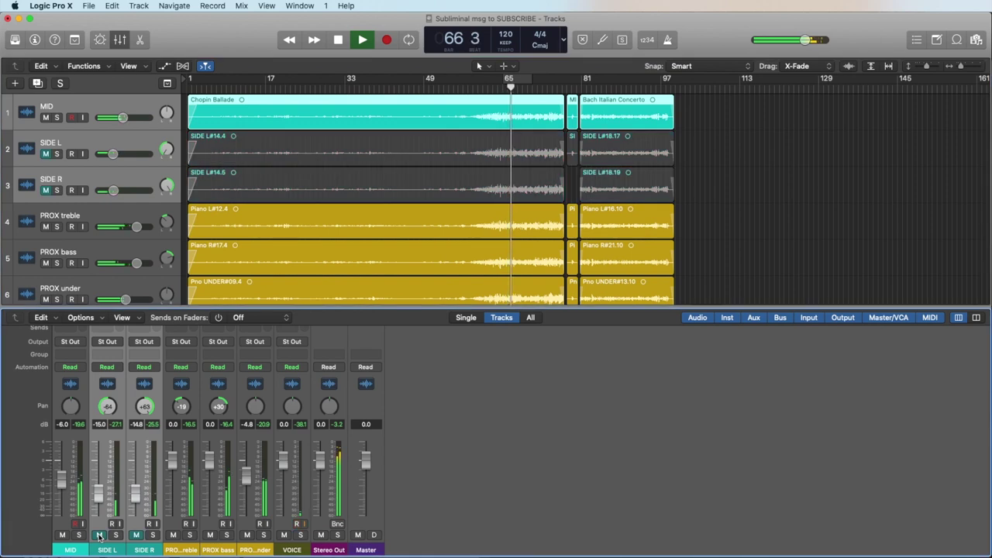
click(100, 534)
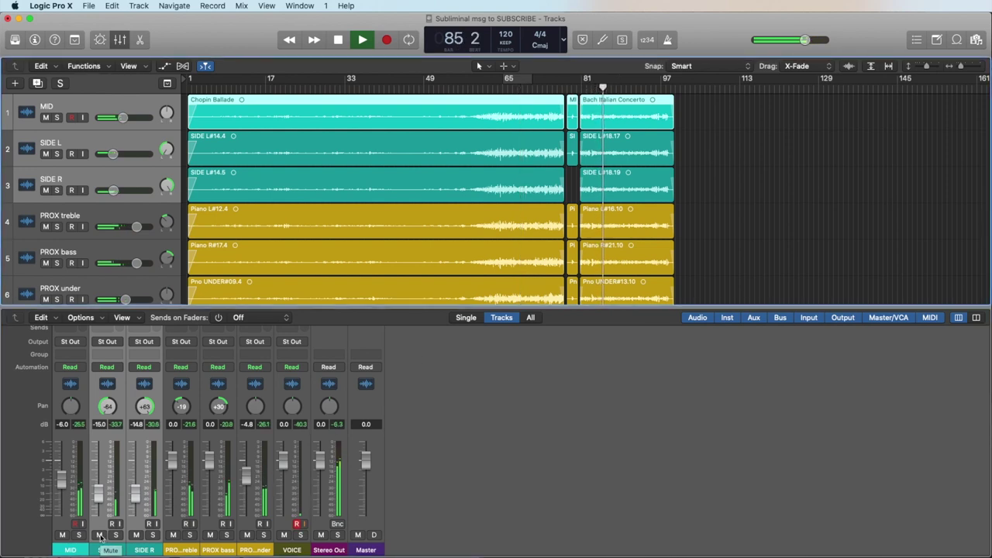
click(99, 534)
click(99, 535)
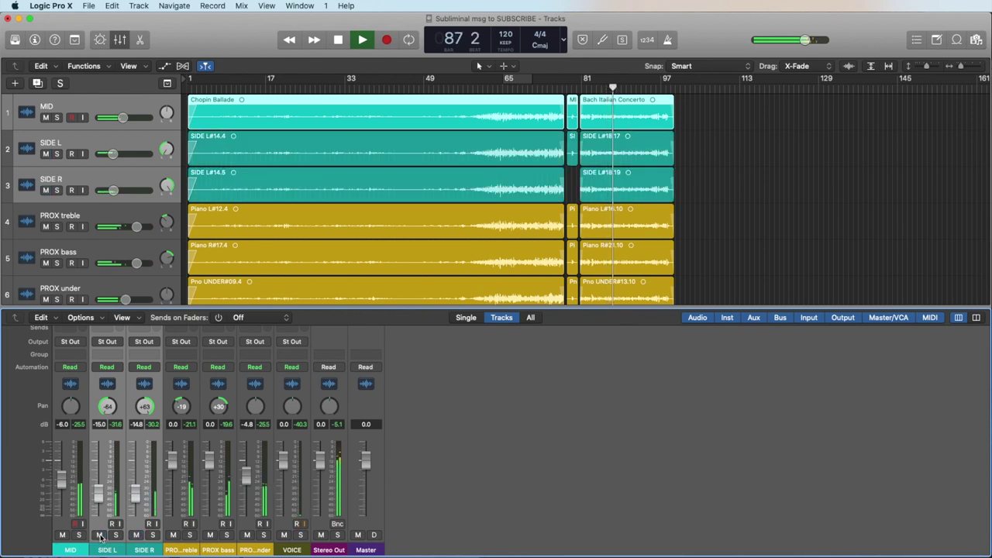
key(space)
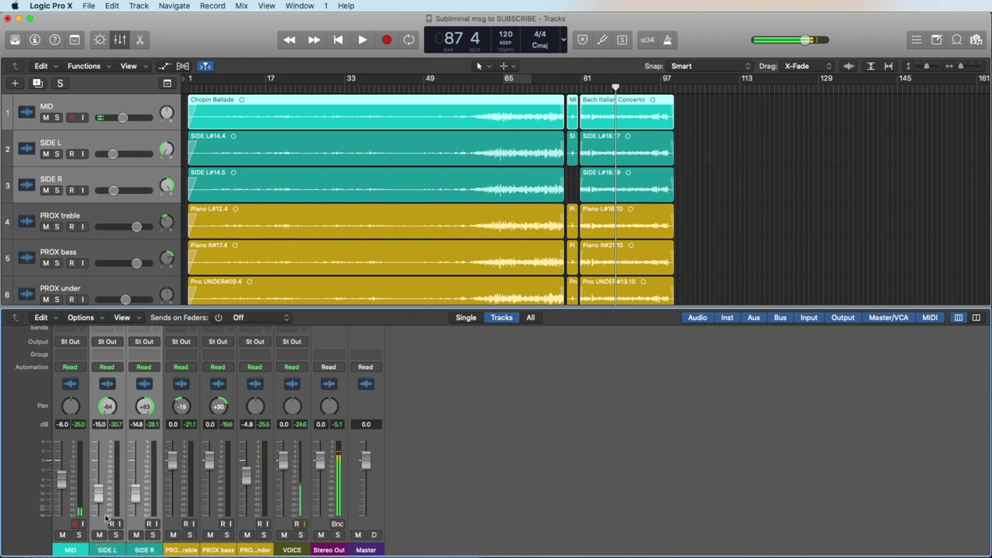
- Set the SIDE R fader to -15.0 dB and select the SIDE L and SIDE R channels together
click(493, 465)
drag(140, 499, 139, 498)
click(118, 442)
shift+click(141, 444)
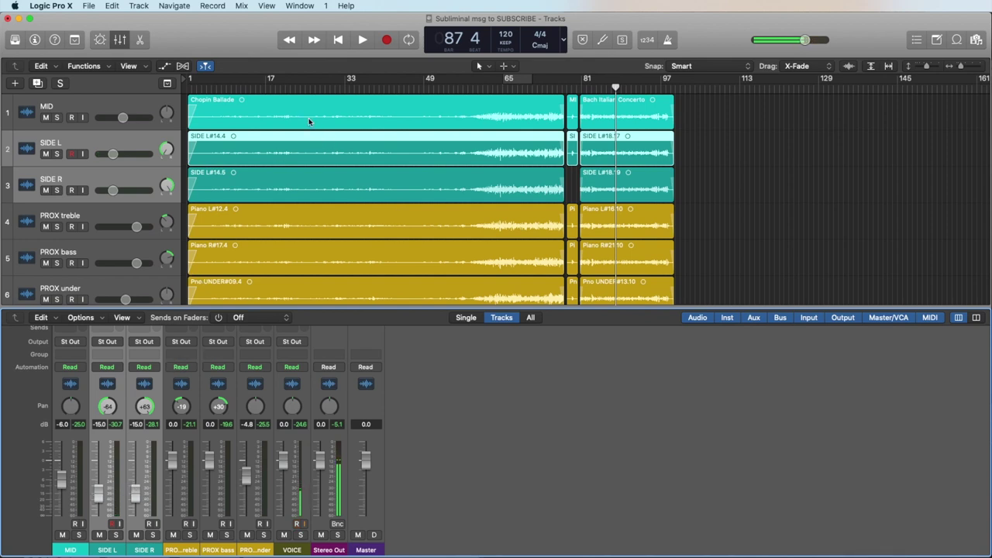
- Raise the grouped SIDE L and SIDE R faders during playback and bring them back down to -15.0 dB in the Bach Italian Concerto
key(space)
drag(99, 496, 98, 476)
click(587, 81)
mouse_move(98, 483)
mouse_down()
mouse_move(97, 457)
mouse_move(95, 508)
mouse_move(99, 469)
mouse_move(94, 505)
mouse_move(98, 497)
mouse_up()
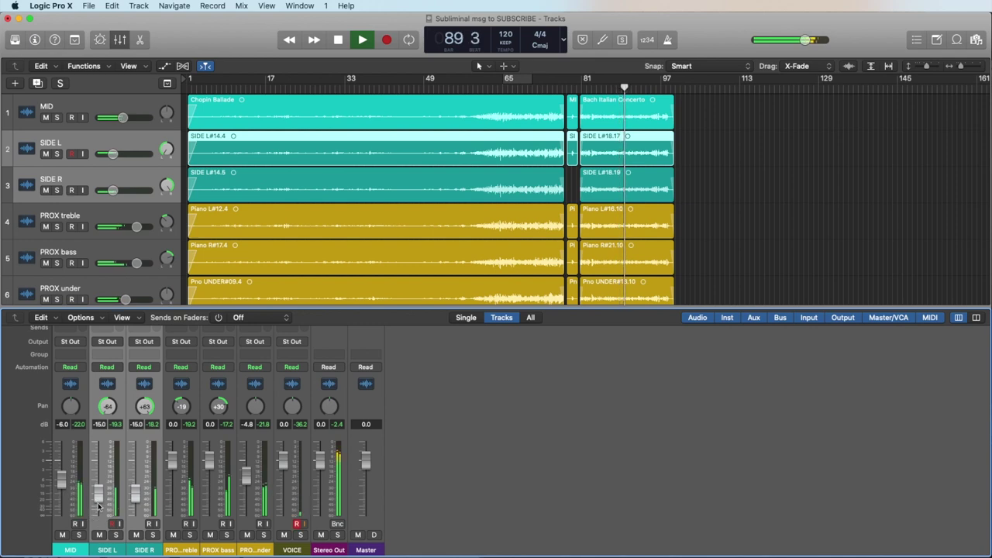
- Mute and unmute SIDE L and SIDE R together once more in the Bach Italian Concerto, and stop playback
click(99, 534)
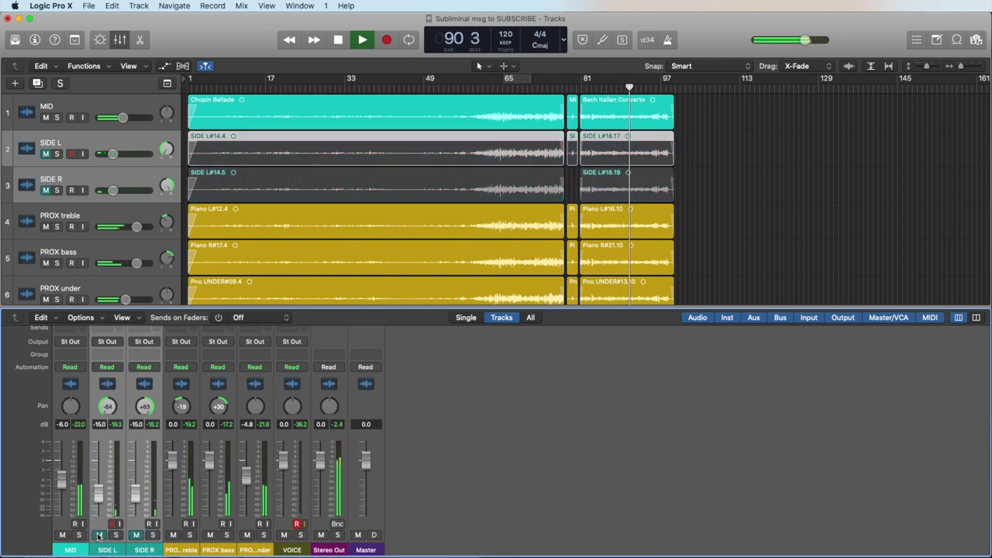
click(99, 535)
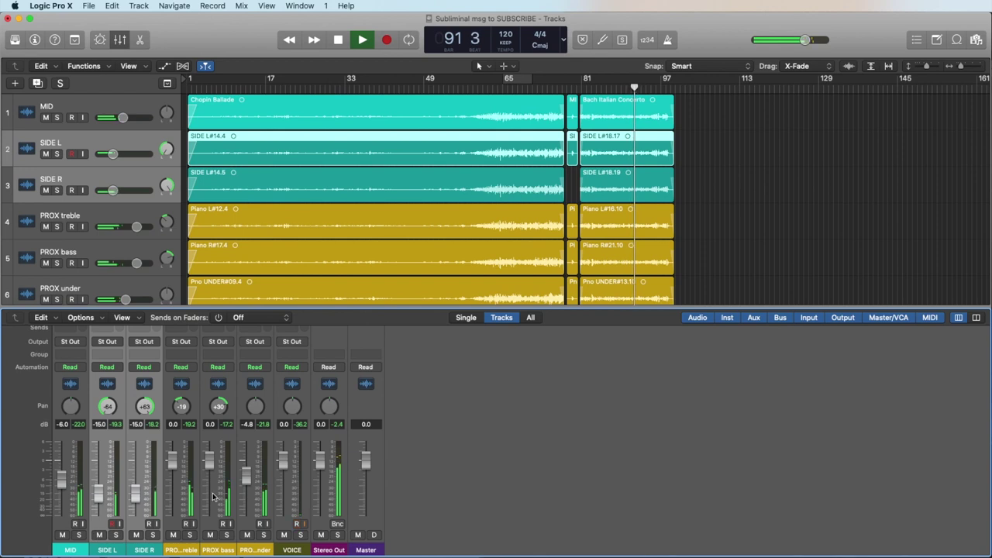
key(space)
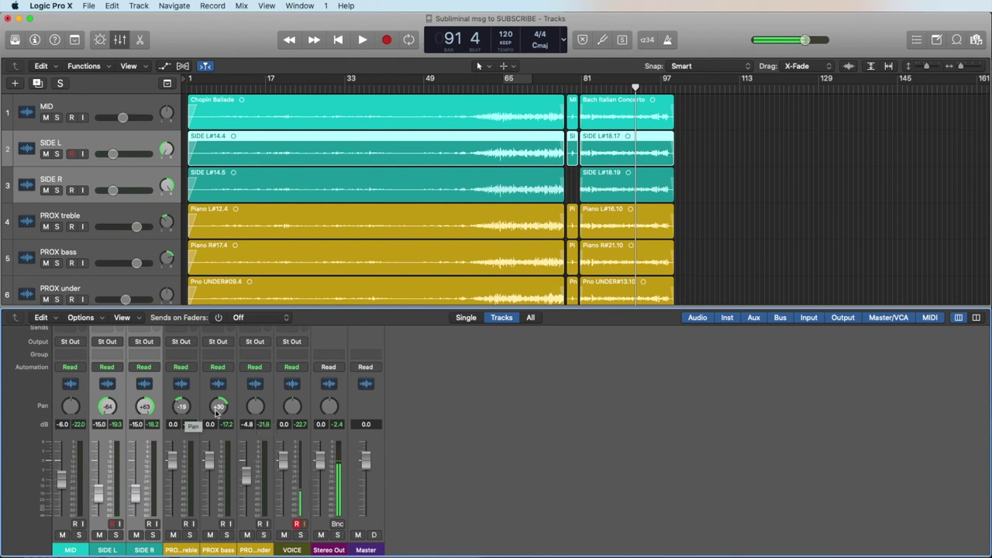
- Select the PROX treble and PROX bass channels and set the PROX bass pan to +35
click(192, 439)
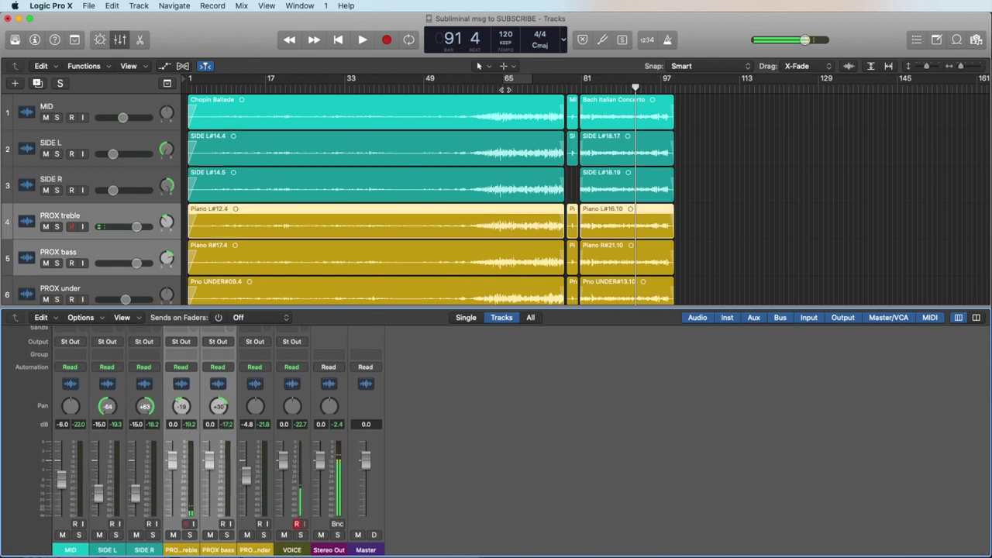
scroll(184, 403, up, 3)
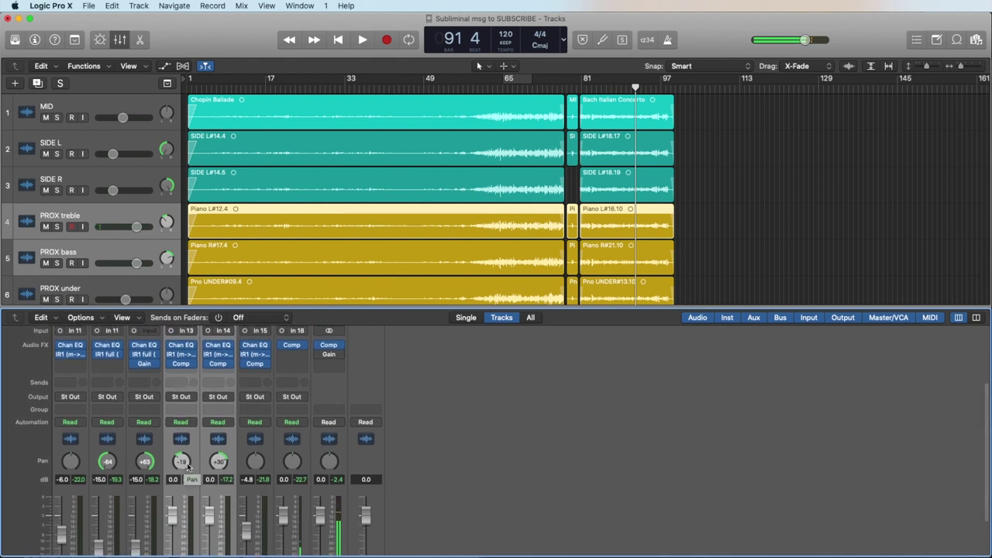
scroll(184, 463, down, 2)
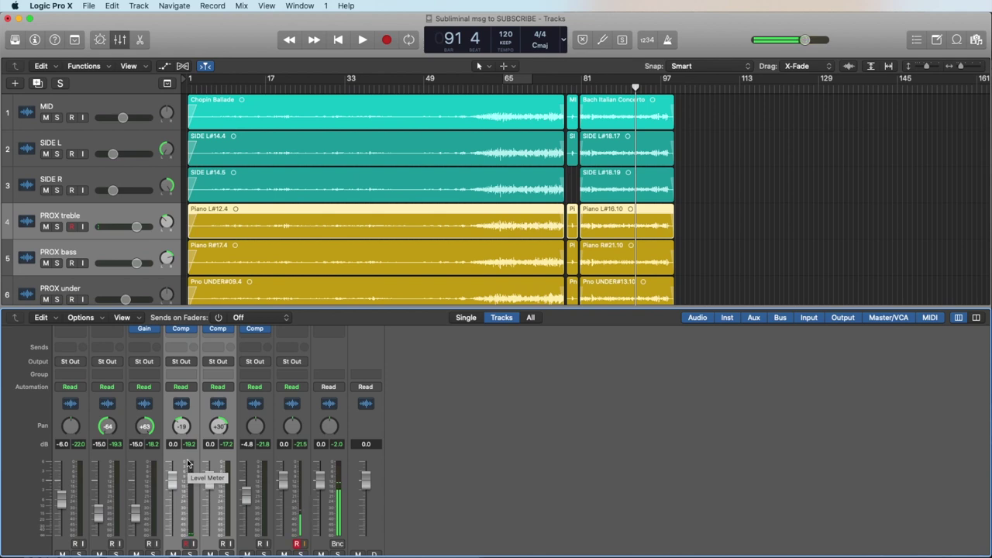
scroll(213, 442, up, 1)
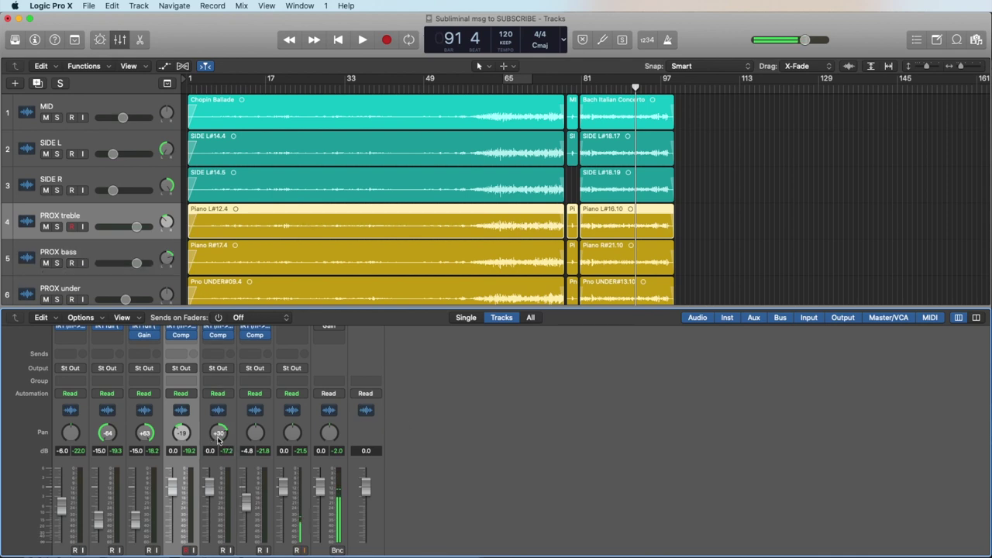
drag(218, 434, 219, 432)
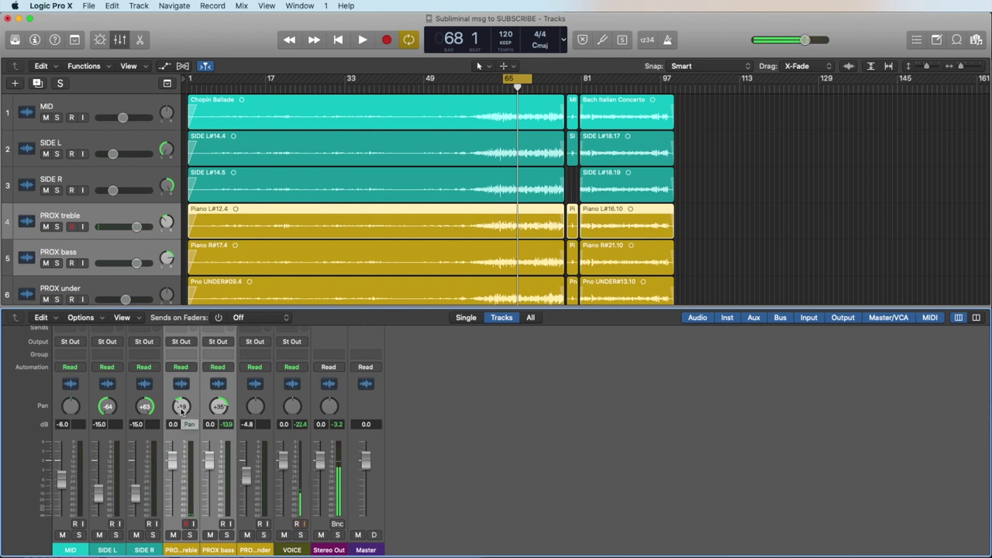
- Solo PROX treble and PROX bass and audition the looped Chopin Ballade passage from bar 65
key(s)
key(space)
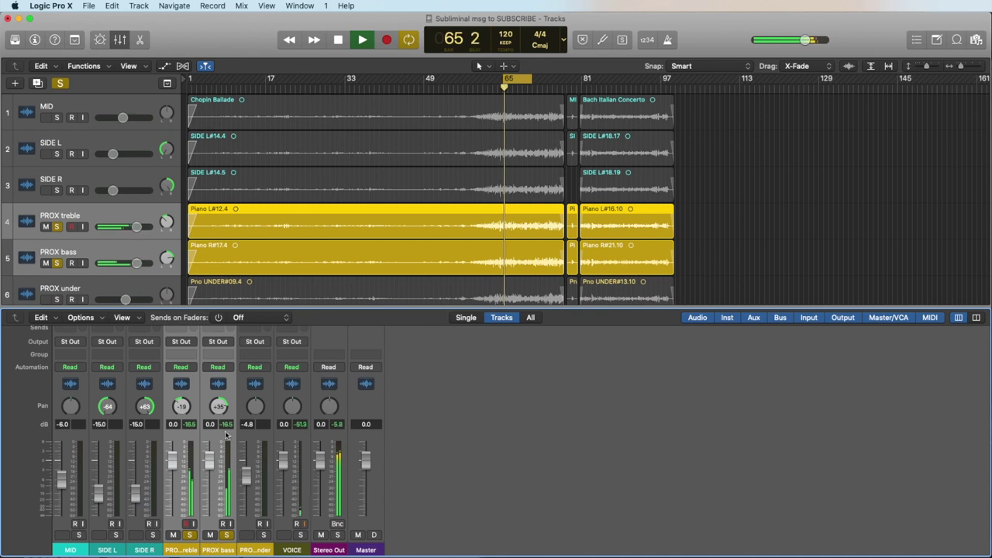
click(514, 415)
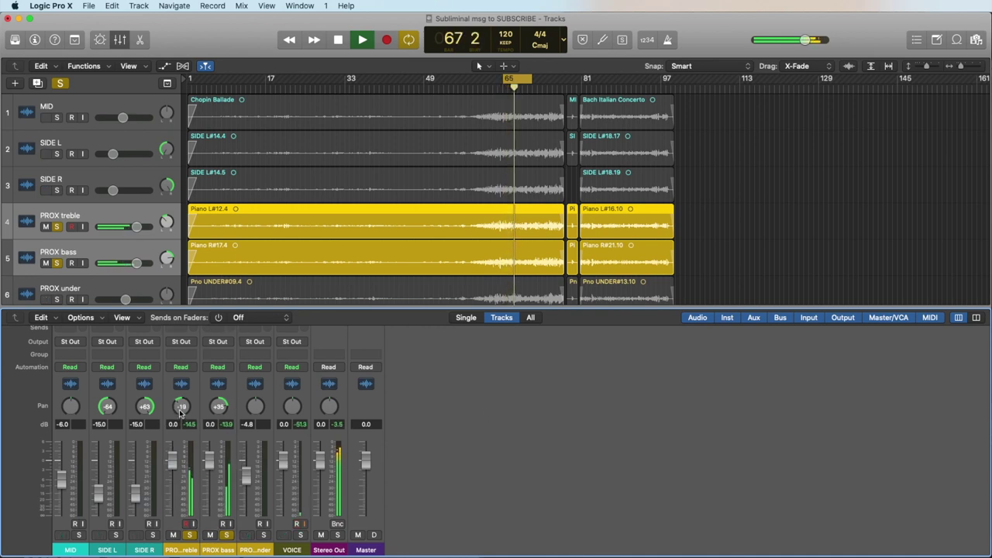
key(space)
- Try PROX treble panned to -35 in the soloed loop and return its pan to -19
drag(180, 413, 181, 425)
key(space)
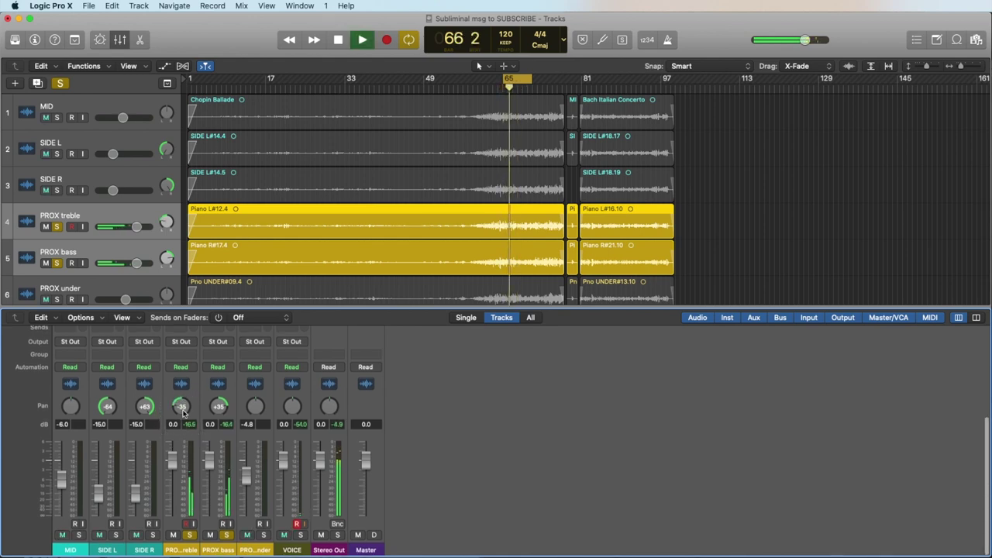
key(space)
drag(183, 413, 183, 407)
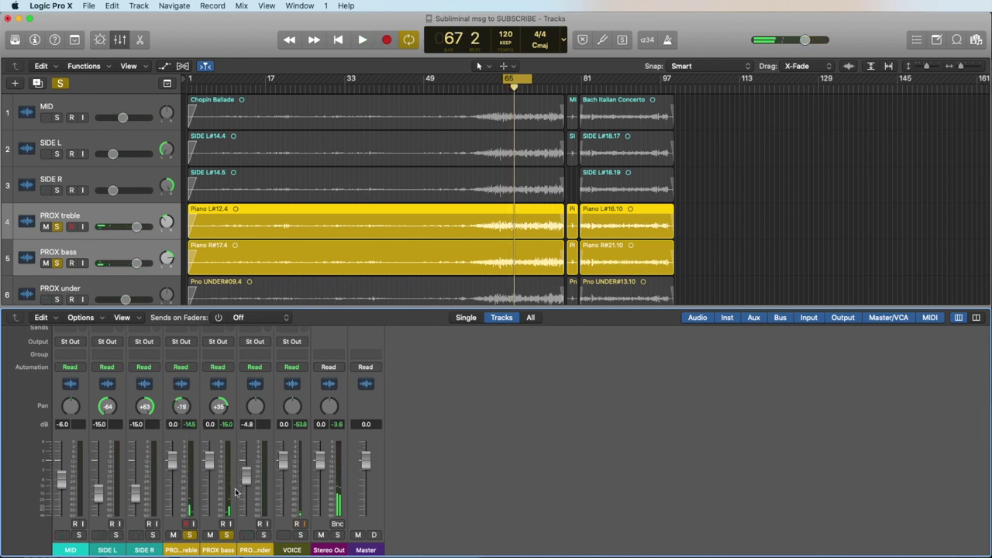
- Replay the soloed loop with PROX treble at -19 and PROX bass at +35, stop, and unsolo both tracks
key(space)
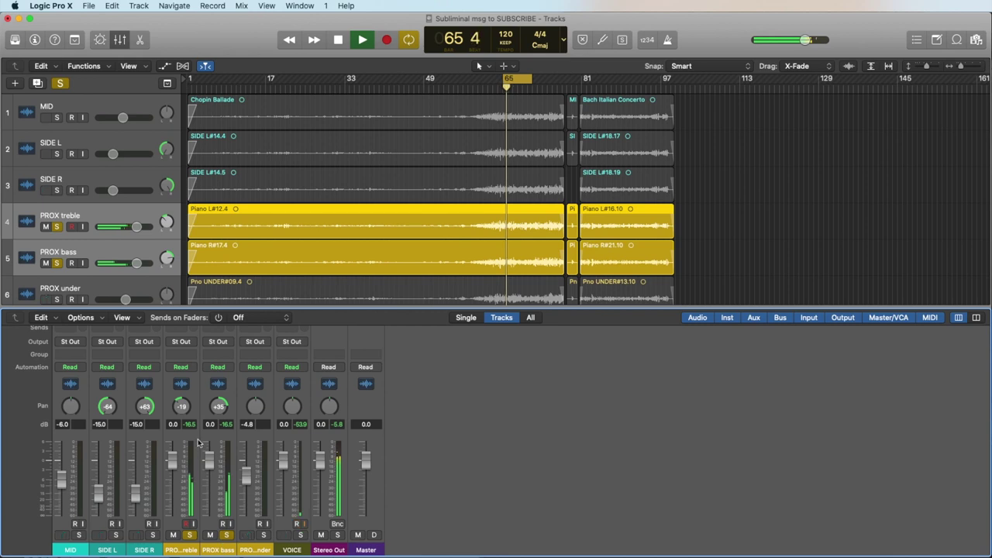
key(space)
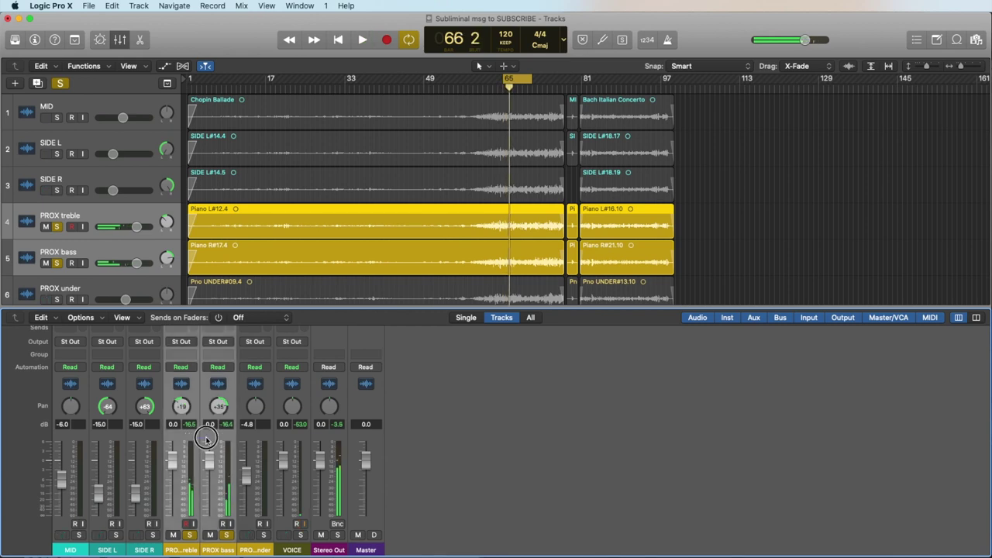
click(228, 535)
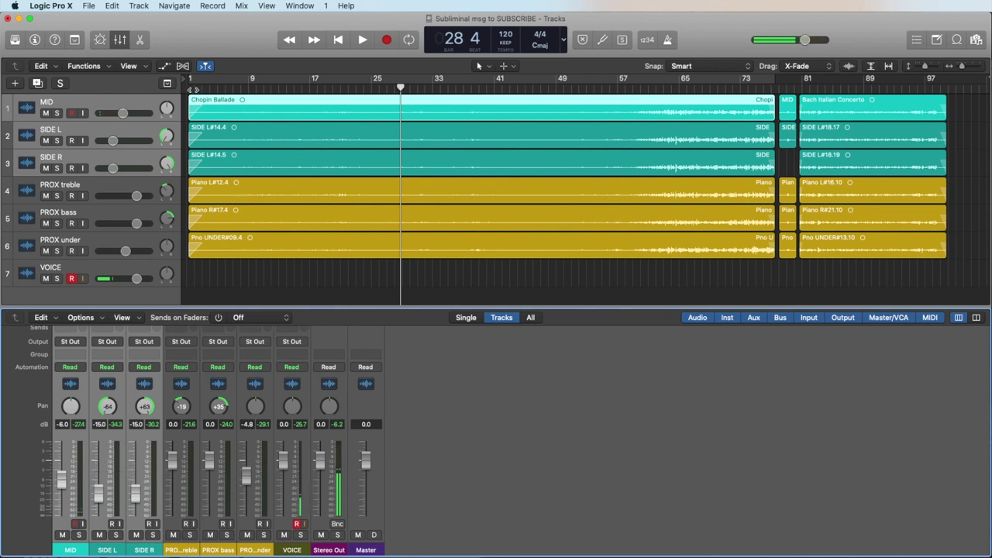
- Play the Chopin Ballade from the start, muting and unmuting MID, SIDE L and SIDE R together
key(Return)
key(space)
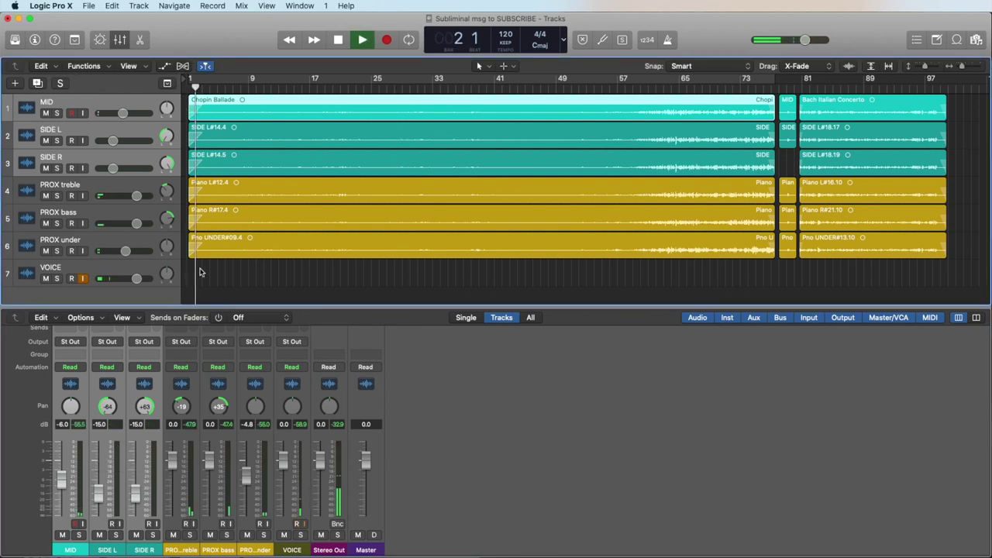
click(62, 535)
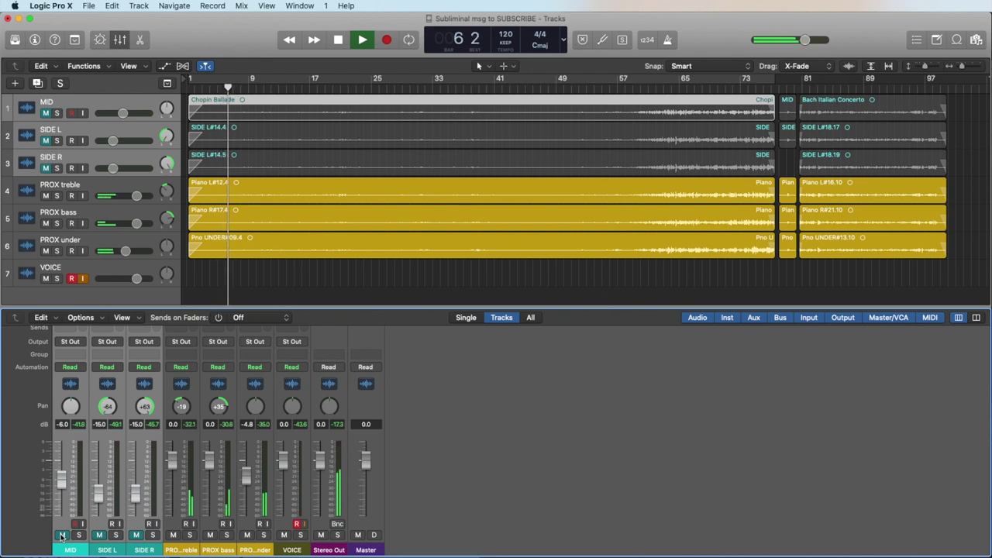
click(62, 534)
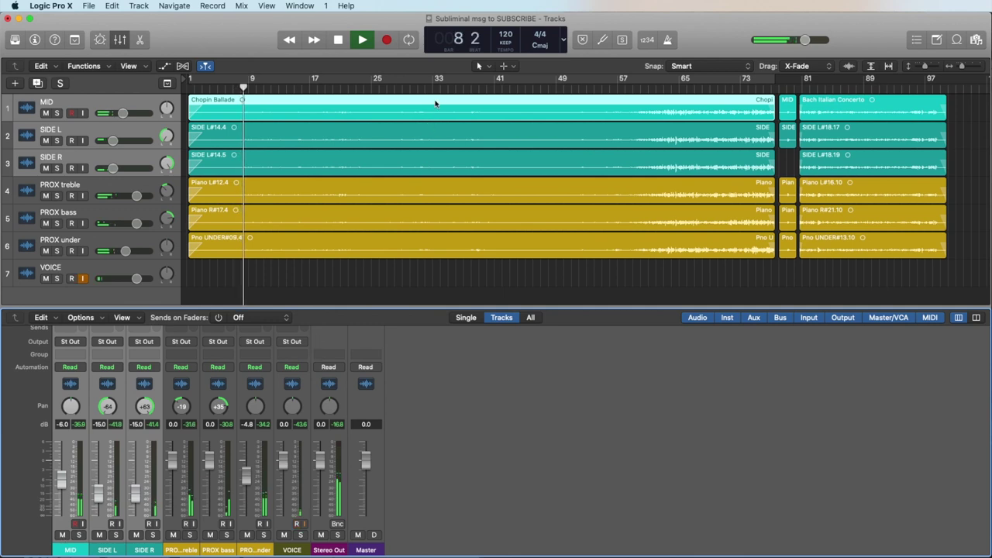
- From bar 37, compare the full mix with the MID and SIDE tracks muted together and soloed together
click(467, 89)
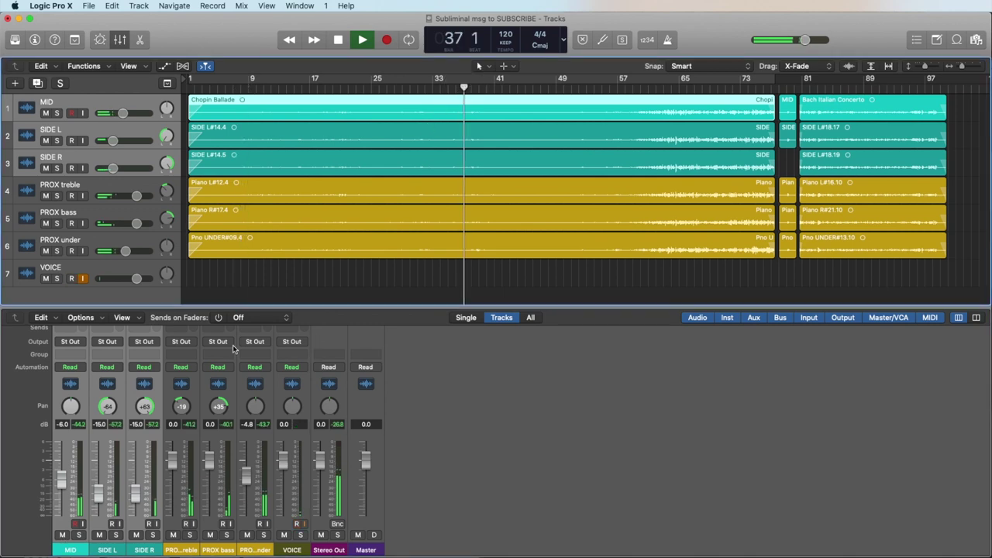
click(63, 535)
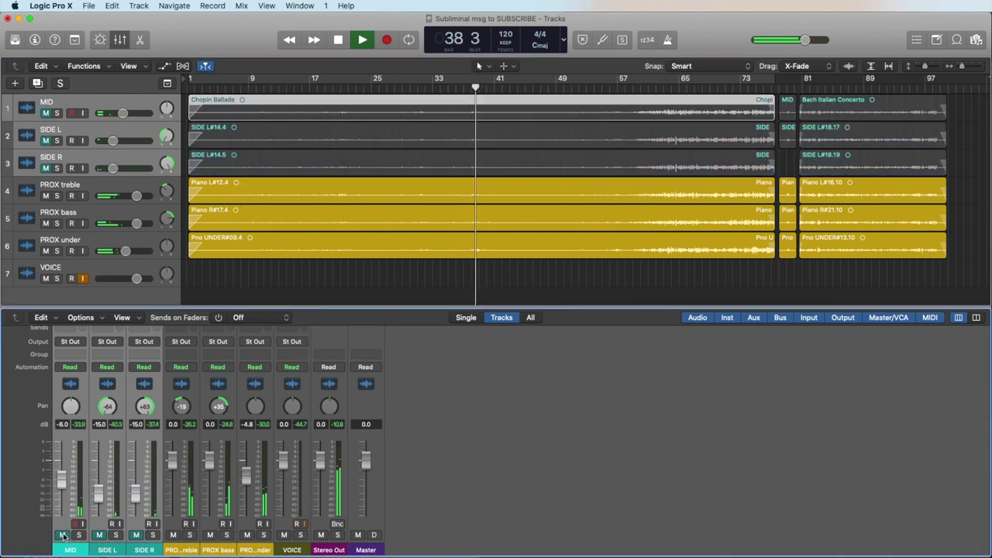
click(63, 534)
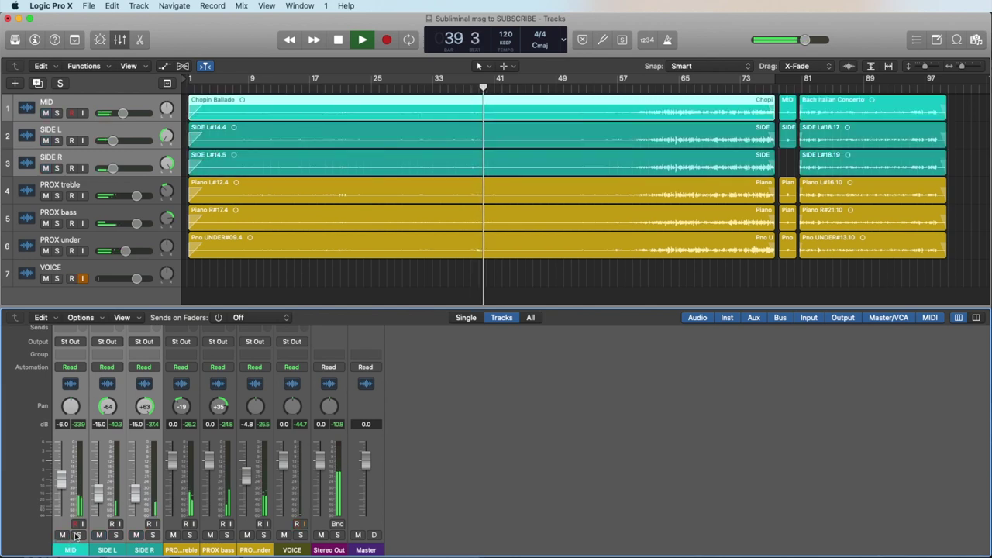
click(80, 534)
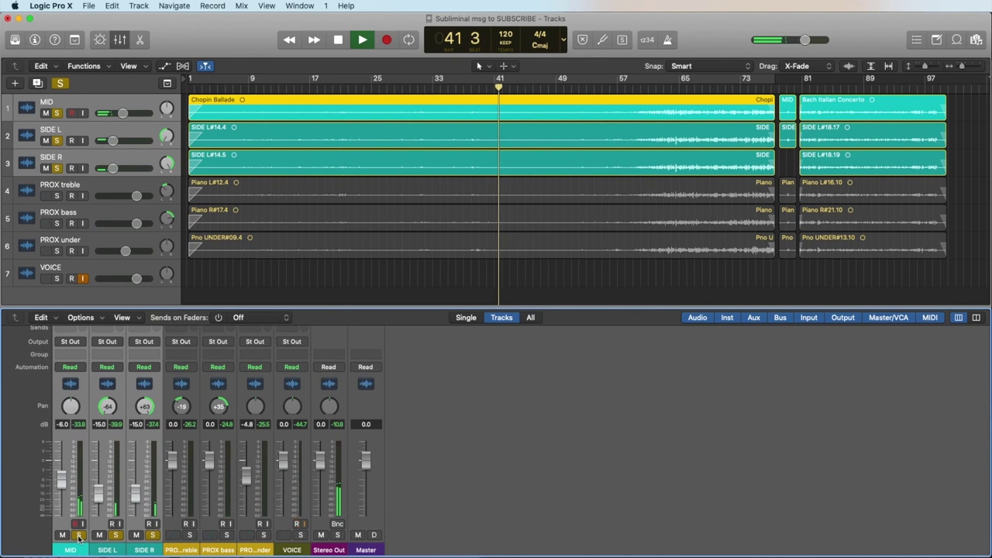
click(80, 535)
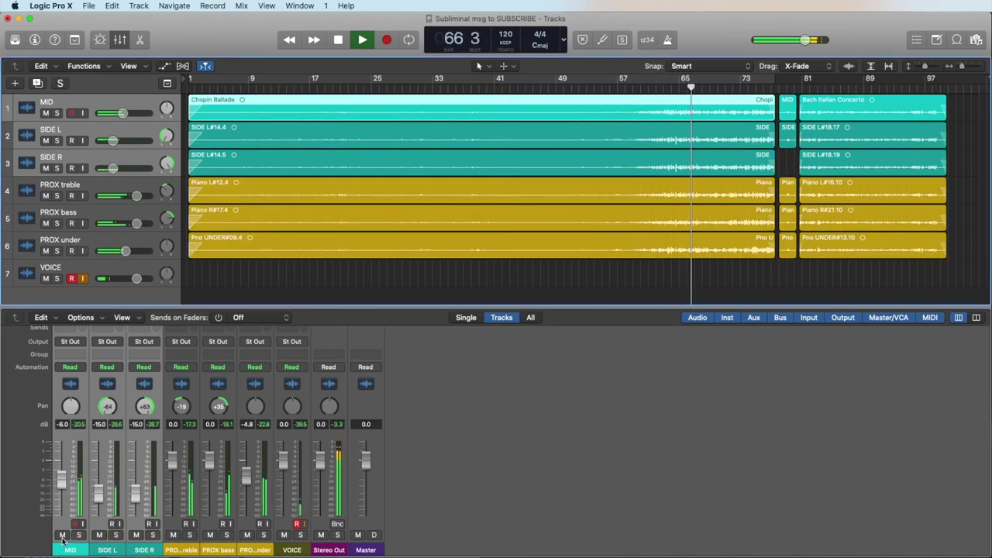
- In the loud Chopin passage around bar 66, solo and unsolo the MID and SIDE group, and mute and unmute it
click(79, 535)
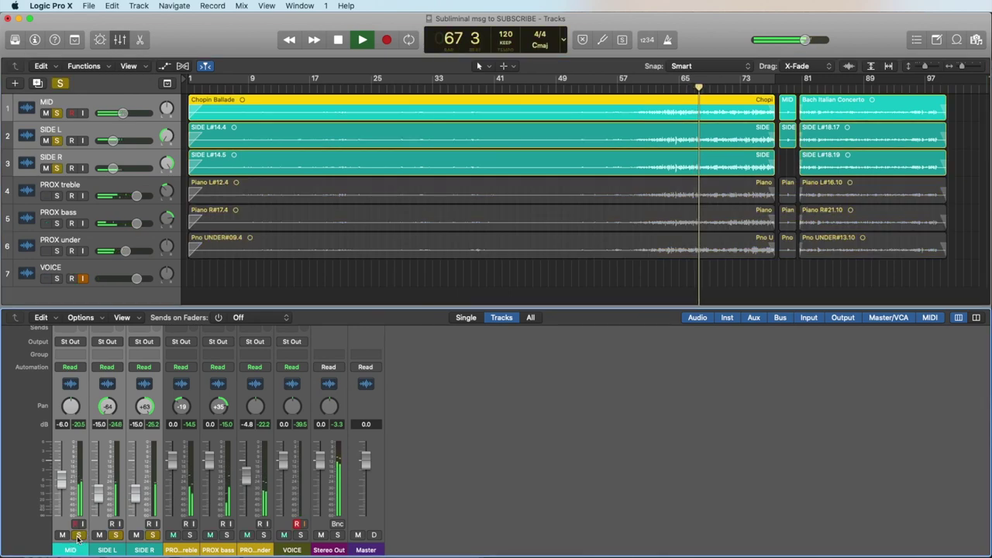
click(78, 535)
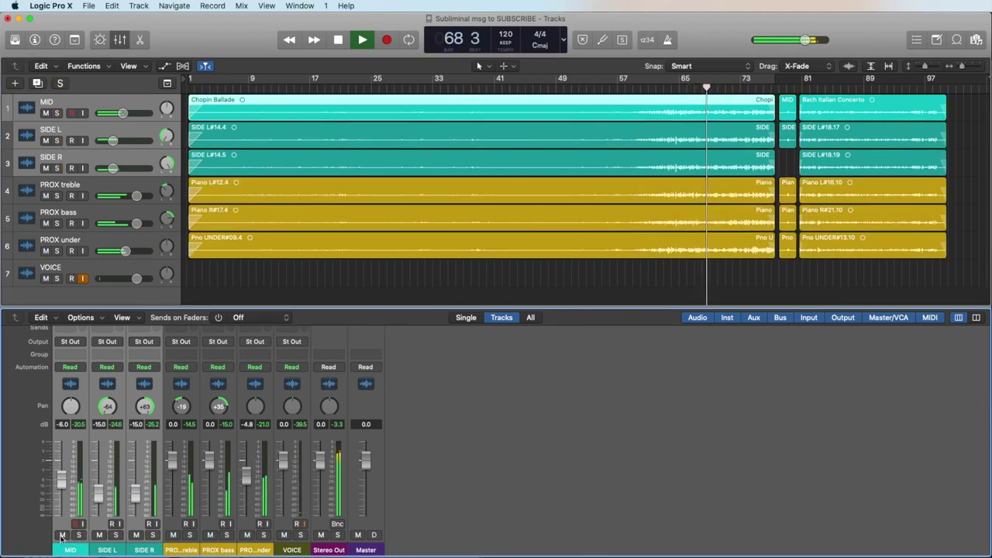
click(62, 535)
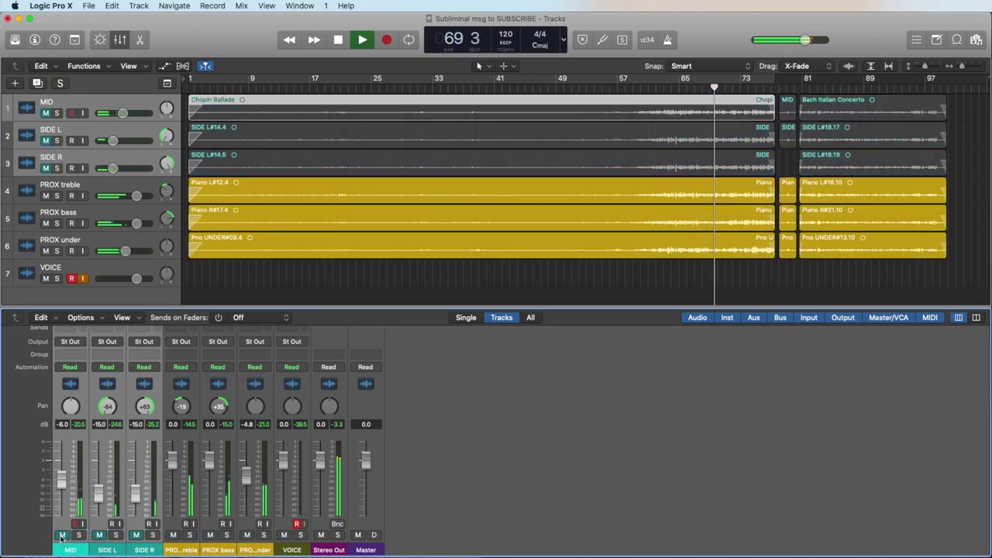
click(62, 534)
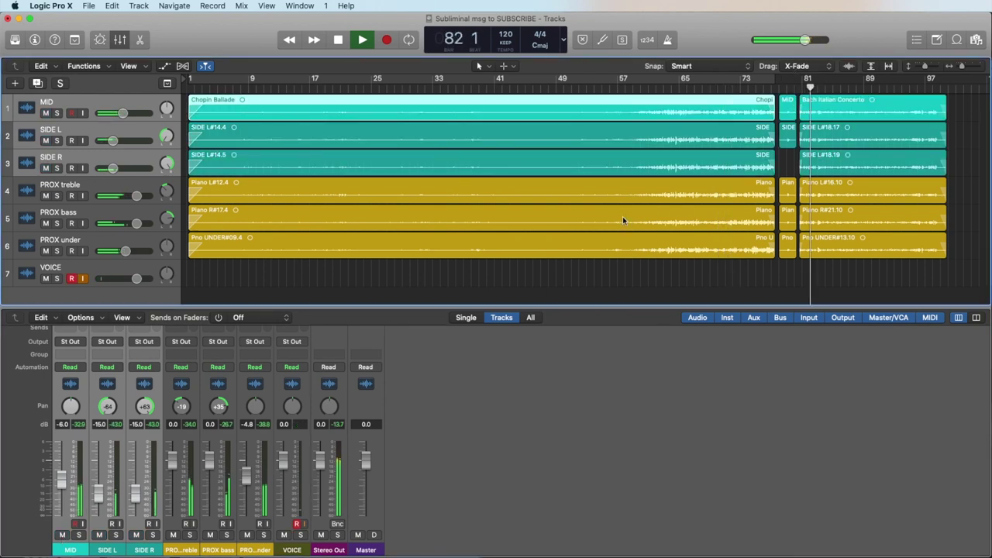
- Repeat the solo and mute comparison of the MID and SIDE group in the Bach Italian Concerto from about bar 82
click(78, 535)
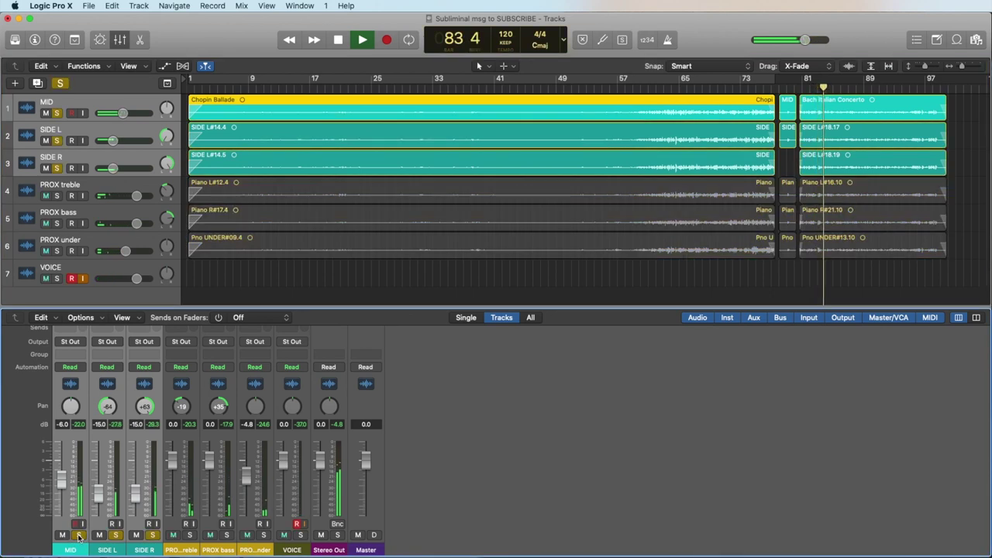
click(78, 535)
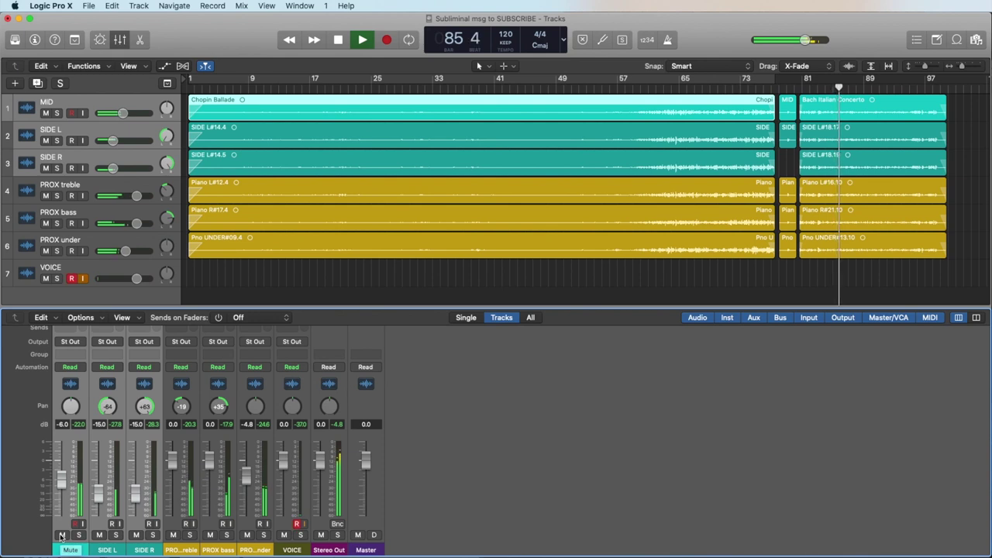
click(61, 535)
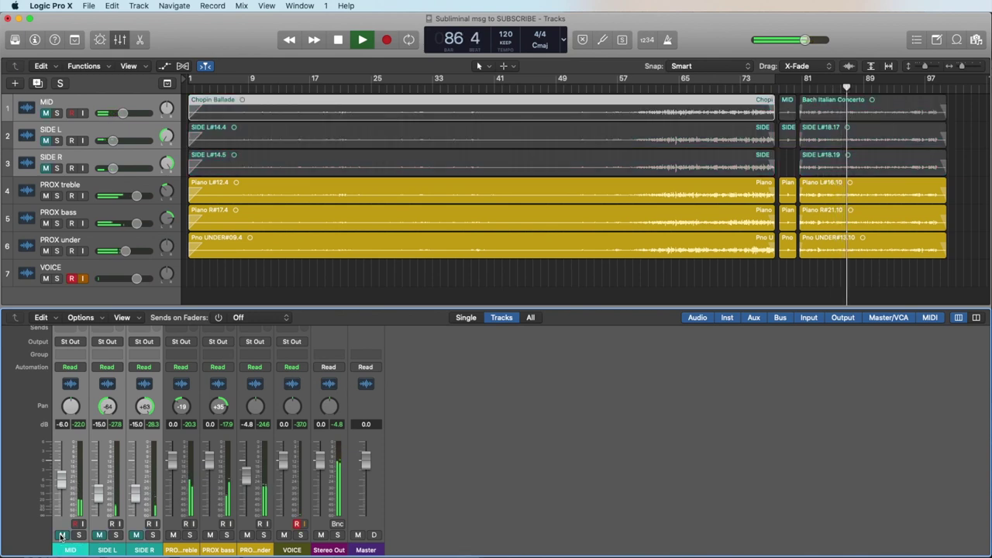
click(61, 535)
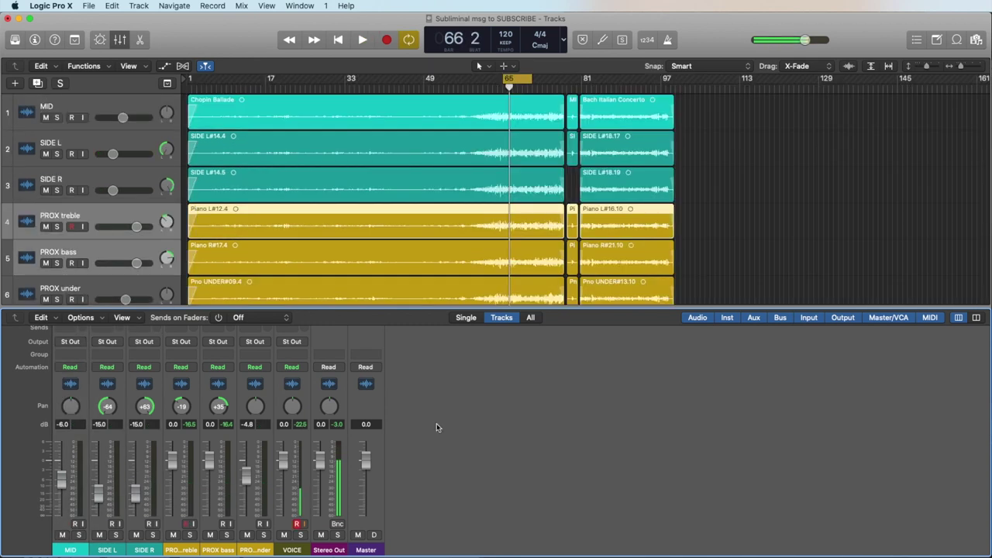
- Replace the bar 65 cycle with a 77-bar cycle range over the Chopin Ballade starting at 1 1 3 1, and zoom in to check its end
scroll(436, 423, up, 1)
scroll(436, 424, up, 4)
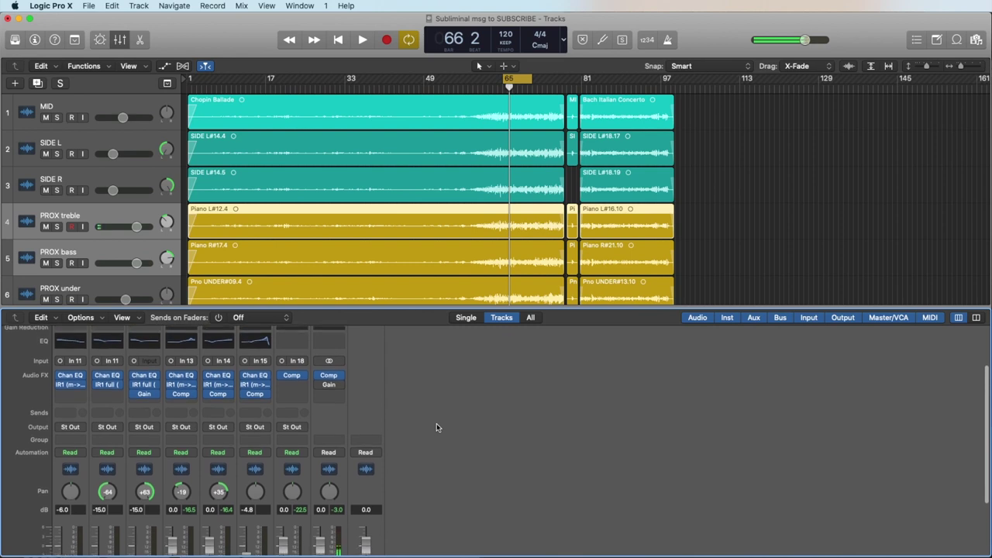
scroll(437, 424, down, 3)
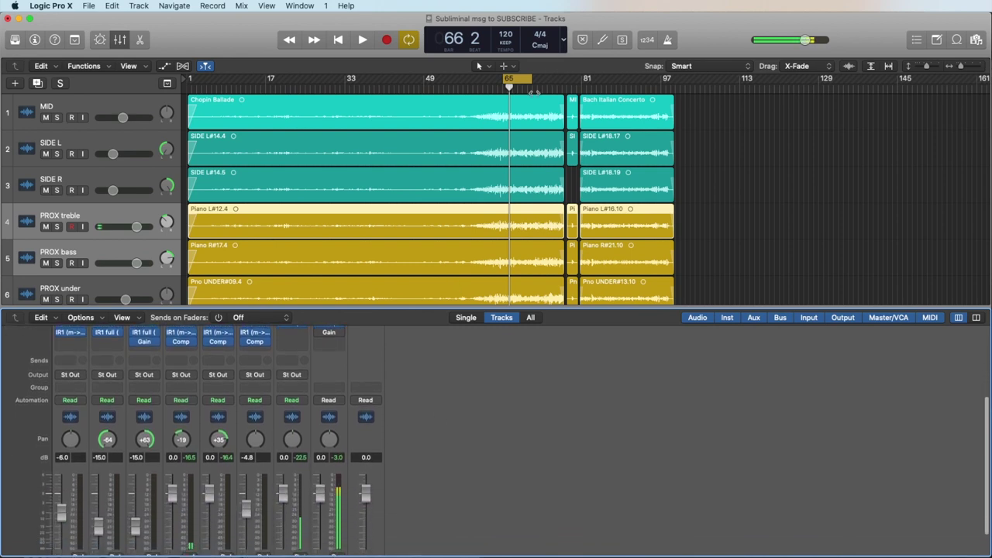
click(520, 80)
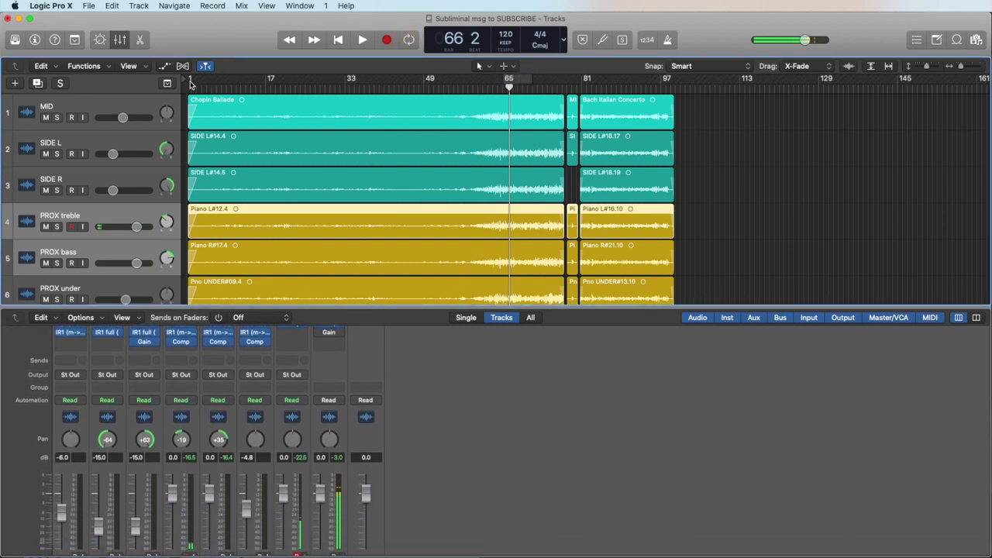
drag(189, 81, 565, 98)
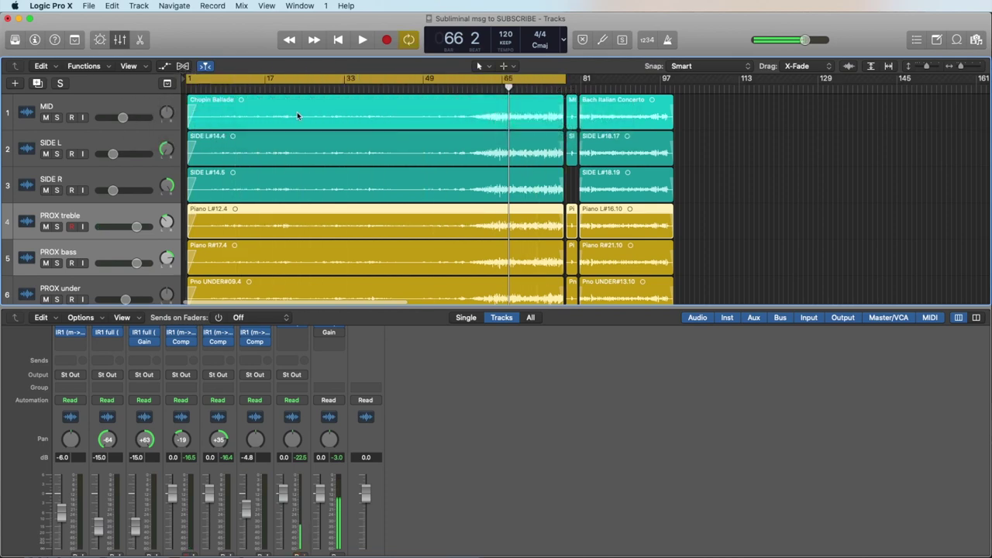
ctrl+alt+click(204, 111)
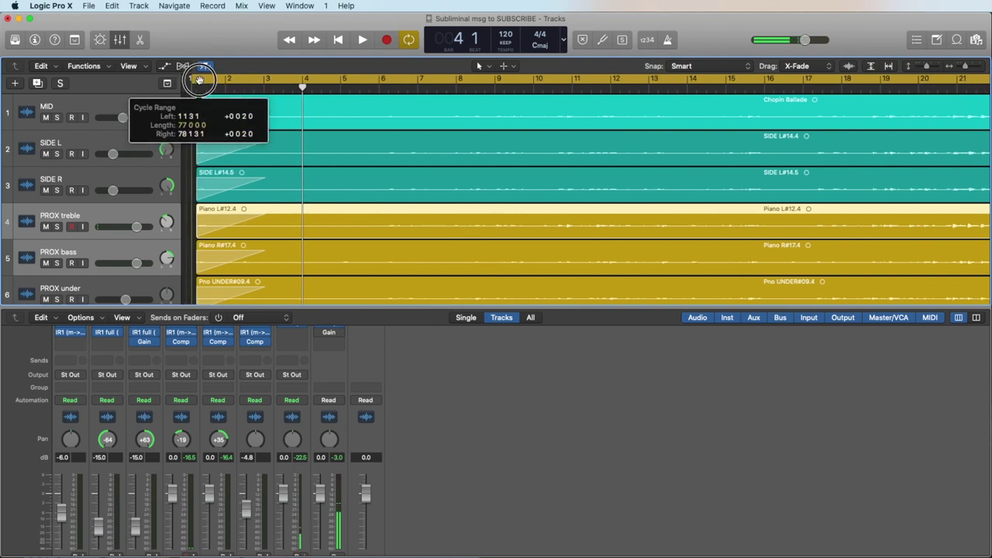
scroll(295, 105, right, 15)
scroll(296, 105, right, 5)
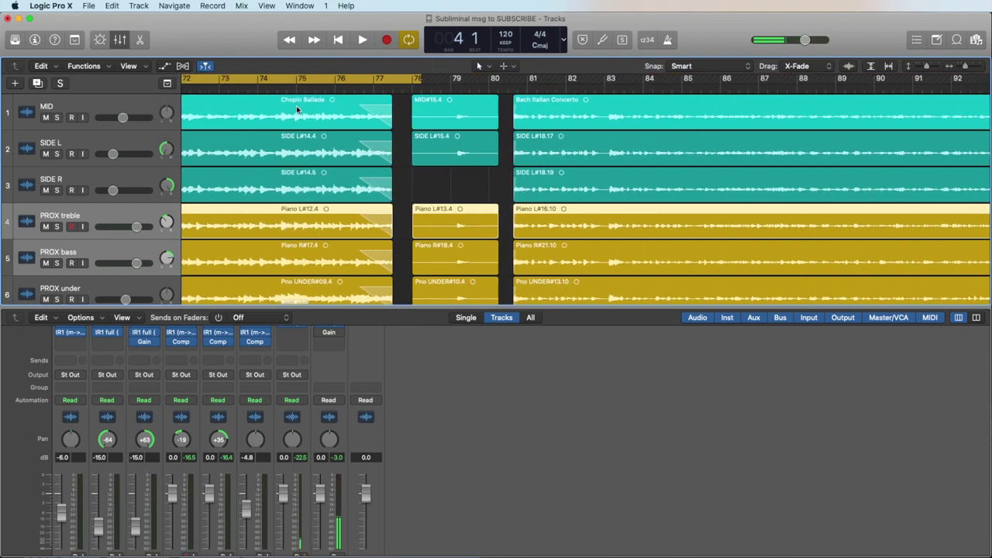